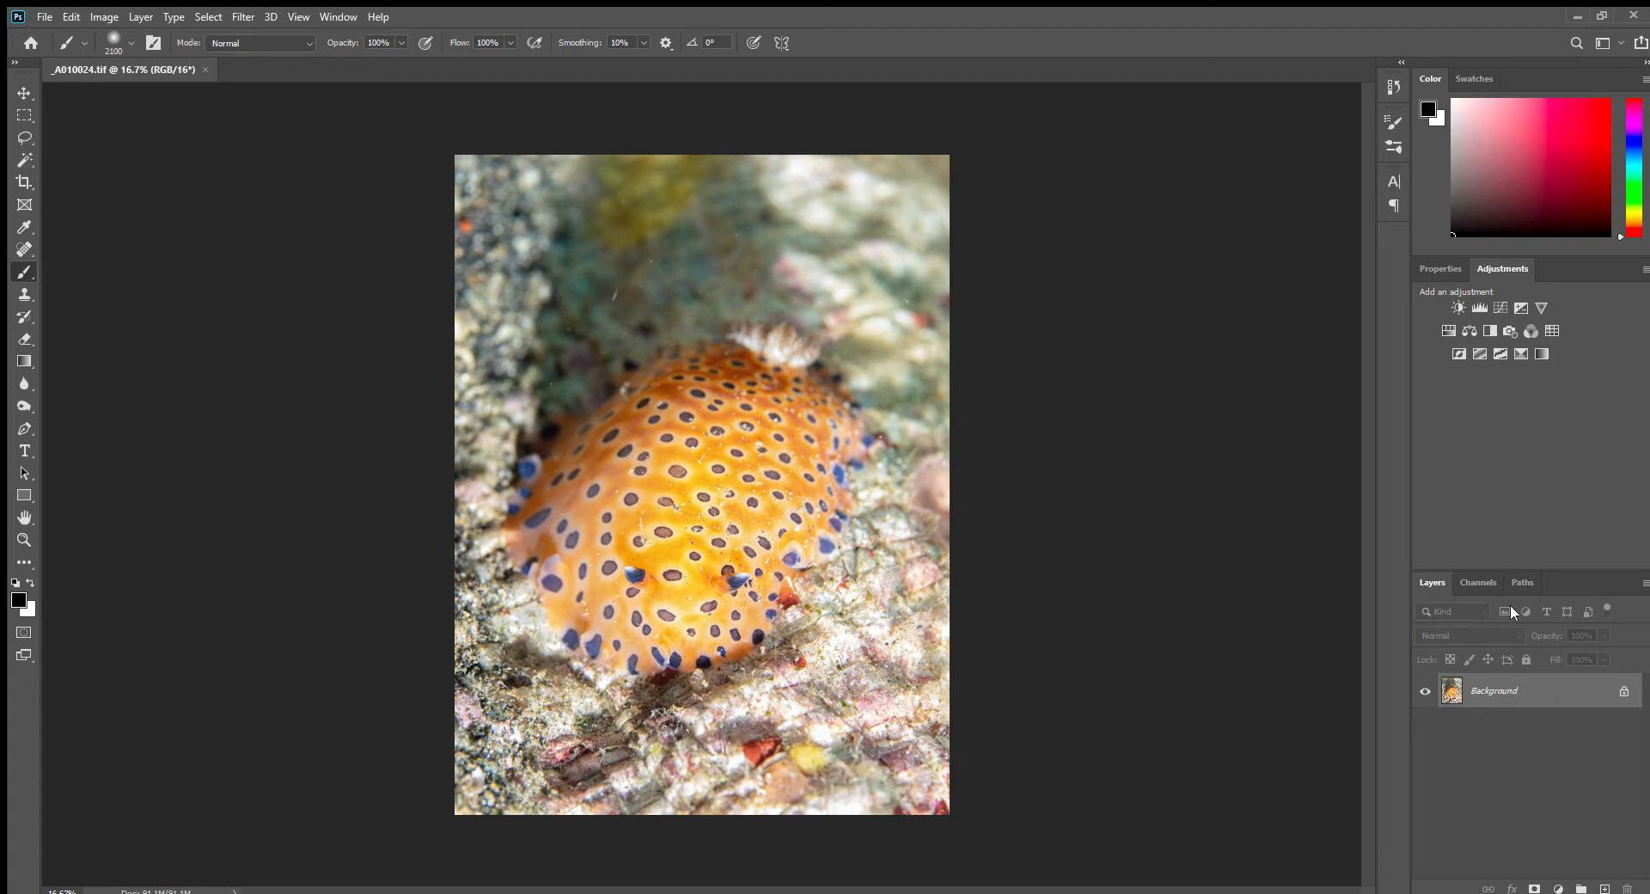
Duplicate the Background layer and darken the photo with a Brightness/Contrast adjustment layer set to brightness -74.
{"action": "key", "text": "ctrl+j"}
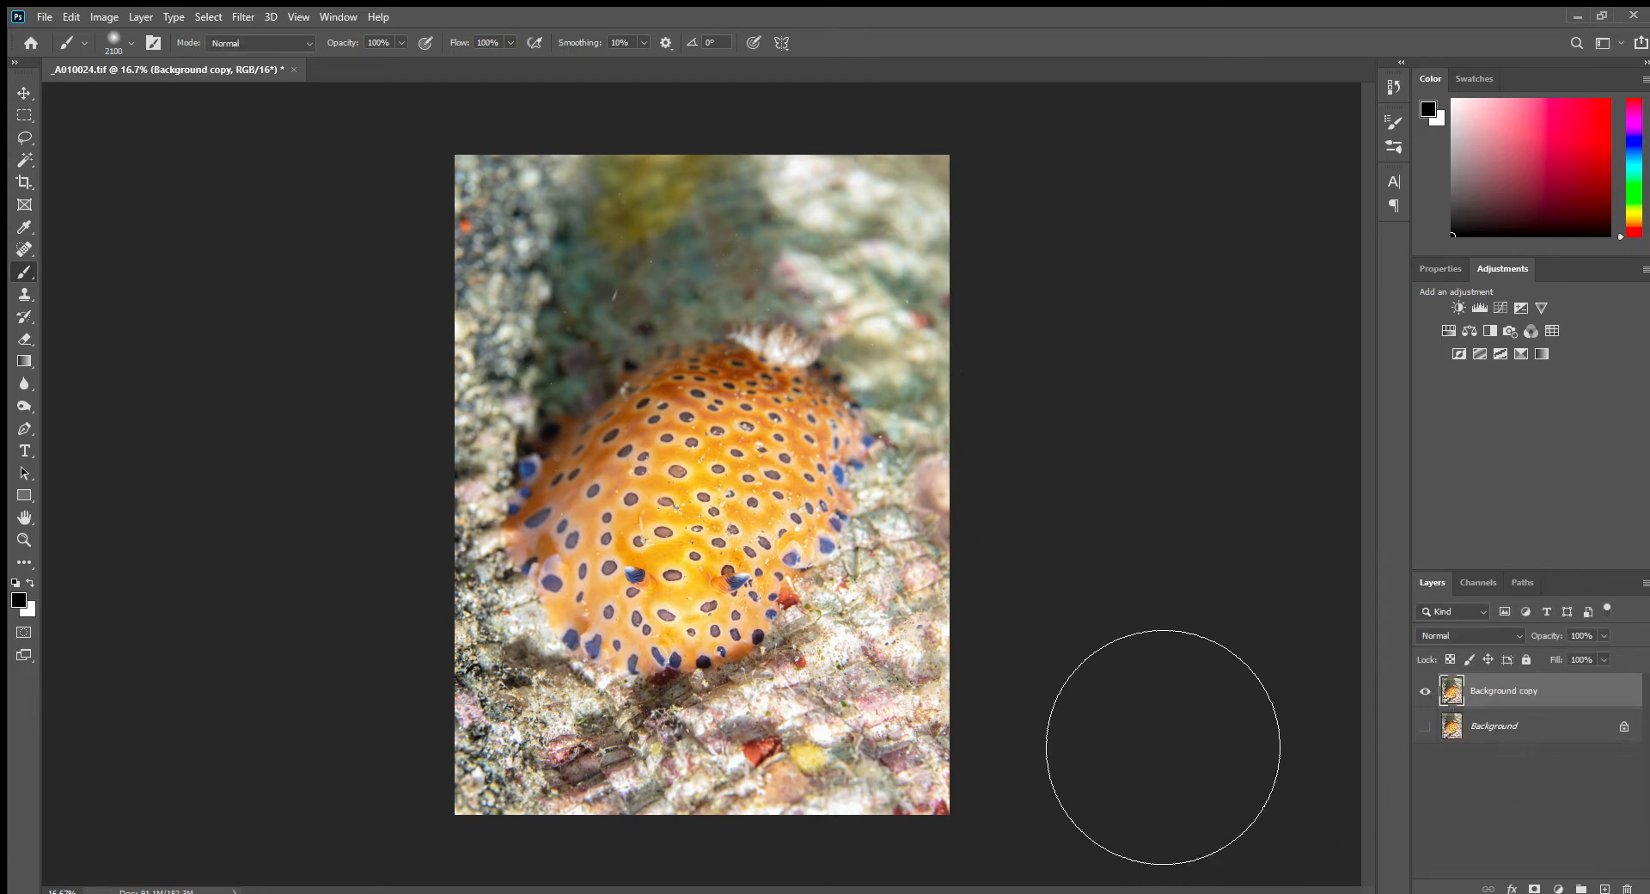
{"action": "left_click", "coordinate": [1450, 307]}
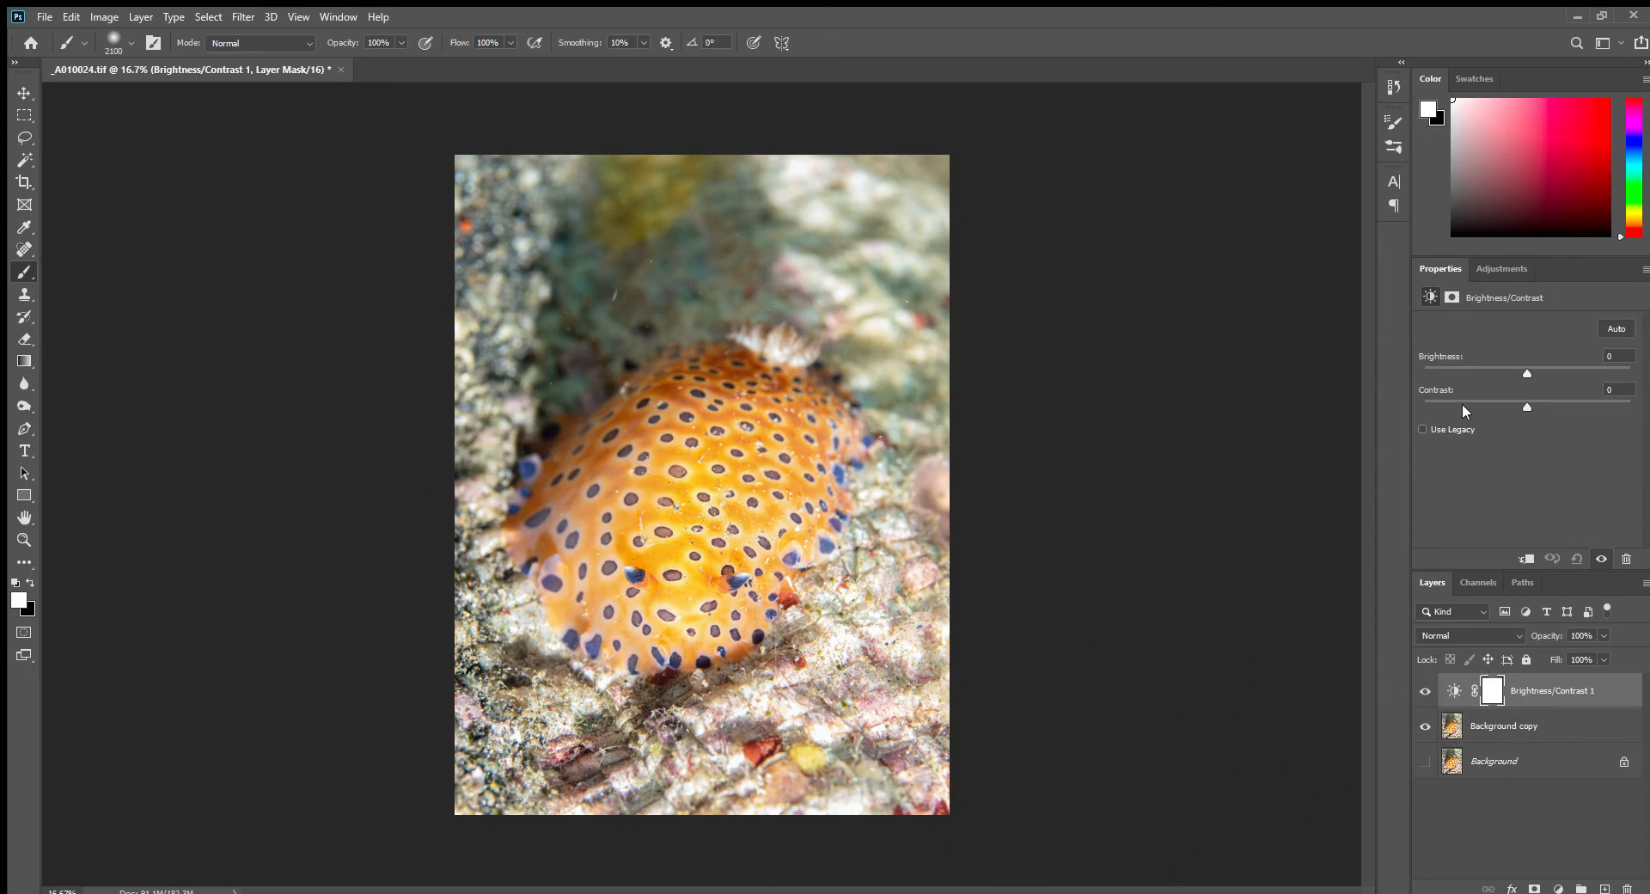
{"action": "left_click_drag", "start_coordinate": [1523, 366], "coordinate": [1493, 370]}
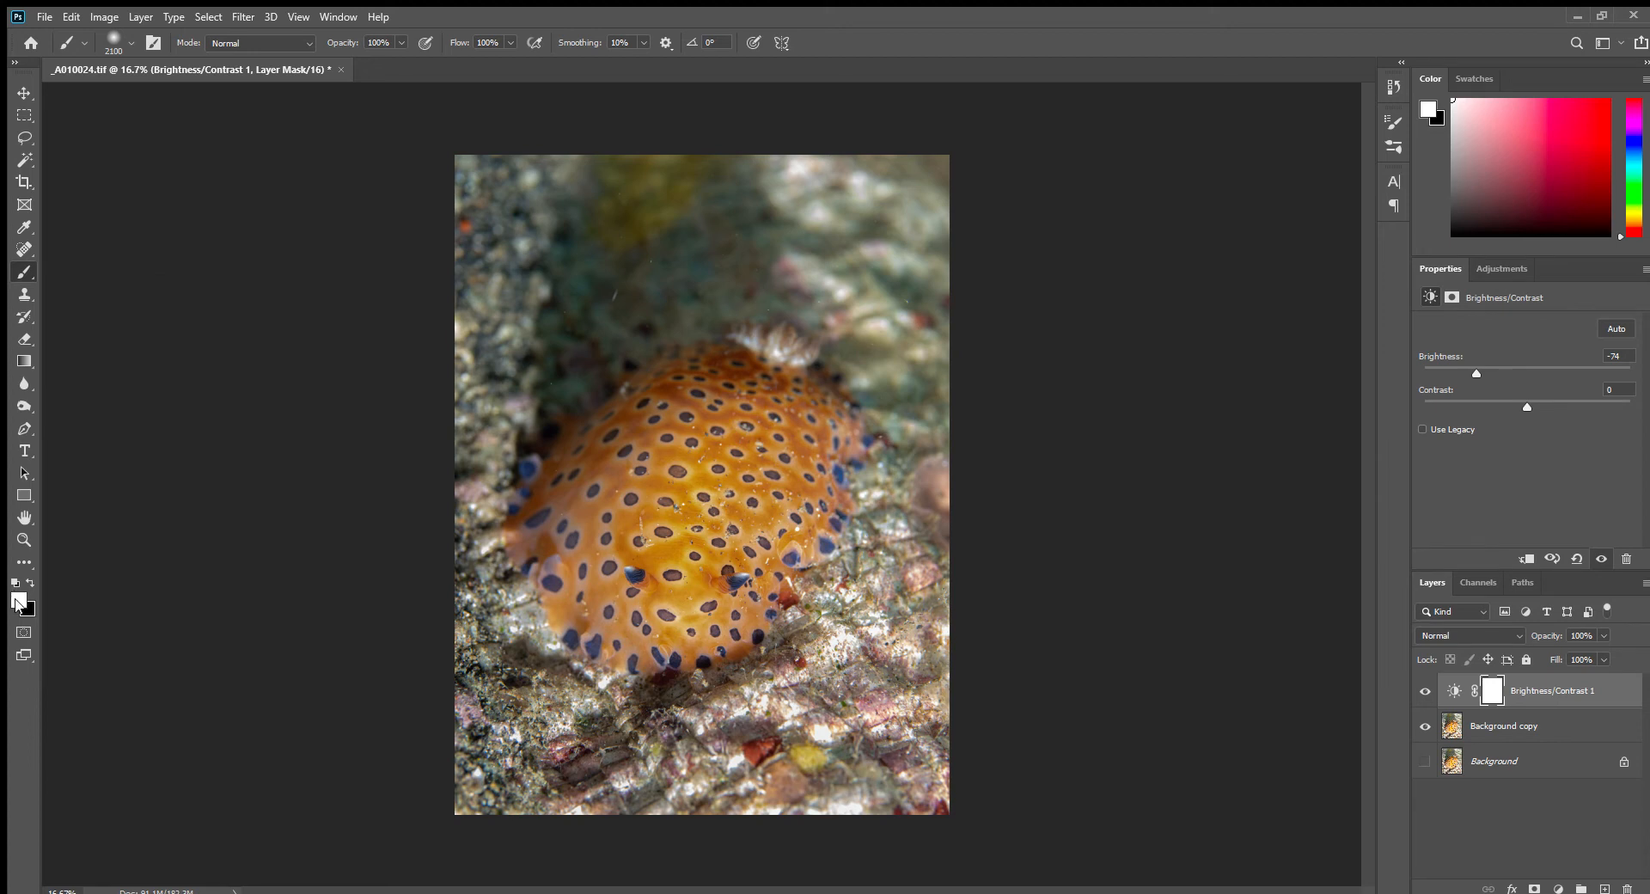
Paint black on the adjustment's mask with a 1600 px soft brush over the front and middle of the orange sea slug.
{"action": "key", "text": "x"}
{"action": "key", "text": "bracketleft"}
{"action": "key", "text": "bracketleft"}
{"action": "key", "text": "bracketleft"}
{"action": "key", "text": "bracketleft"}
{"action": "key", "text": "bracketleft"}
{"action": "mouse_move", "coordinate": [679, 580]}
{"action": "left_mouse_down"}
{"action": "mouse_move", "coordinate": [765, 671]}
{"action": "mouse_move", "coordinate": [706, 656]}
{"action": "left_mouse_up"}
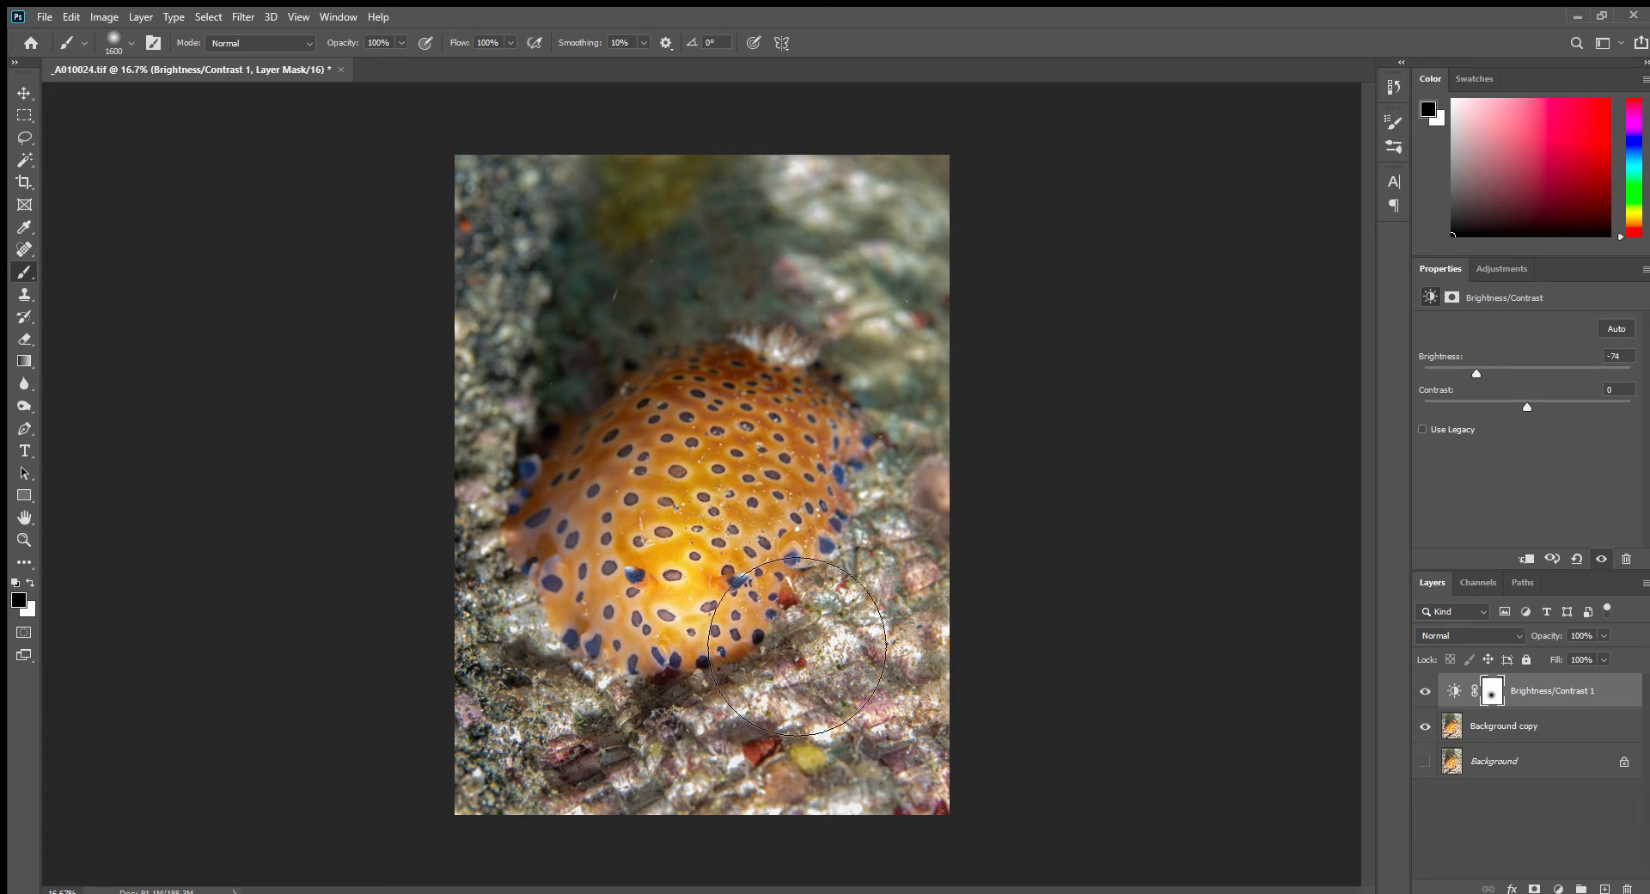
{"action": "left_click", "coordinate": [735, 568]}
{"action": "left_click", "coordinate": [769, 524]}
{"action": "left_click", "coordinate": [632, 544]}
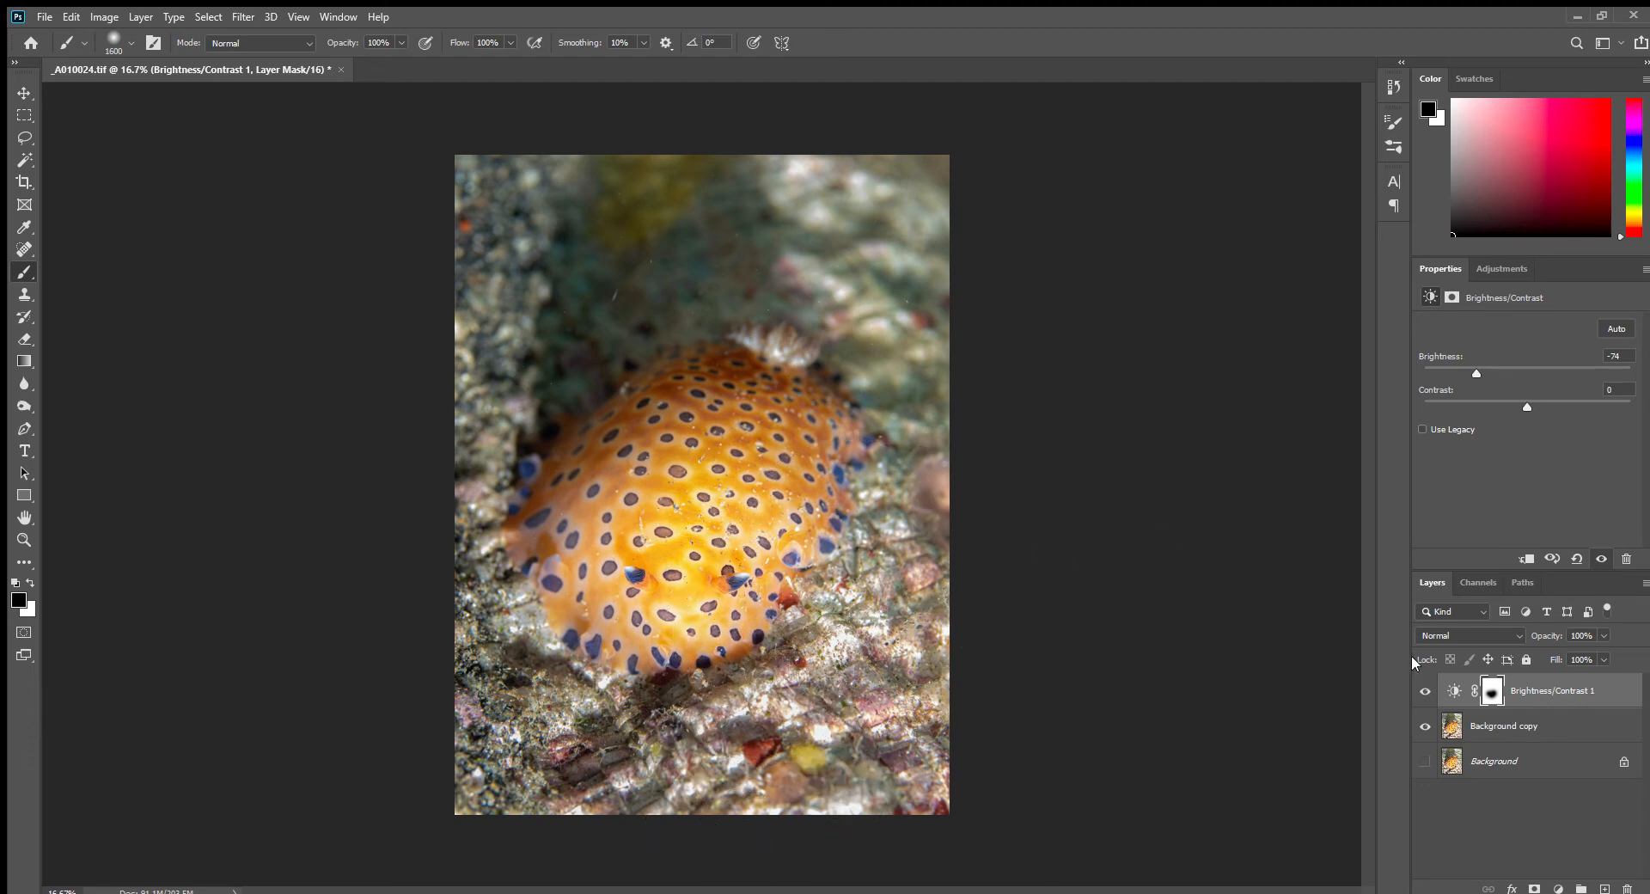
Compare the photo with and without the Brightness/Contrast adjustment.
{"action": "left_click", "coordinate": [1426, 690]}
{"action": "left_click", "coordinate": [1427, 690]}
{"action": "left_click", "coordinate": [1426, 690]}
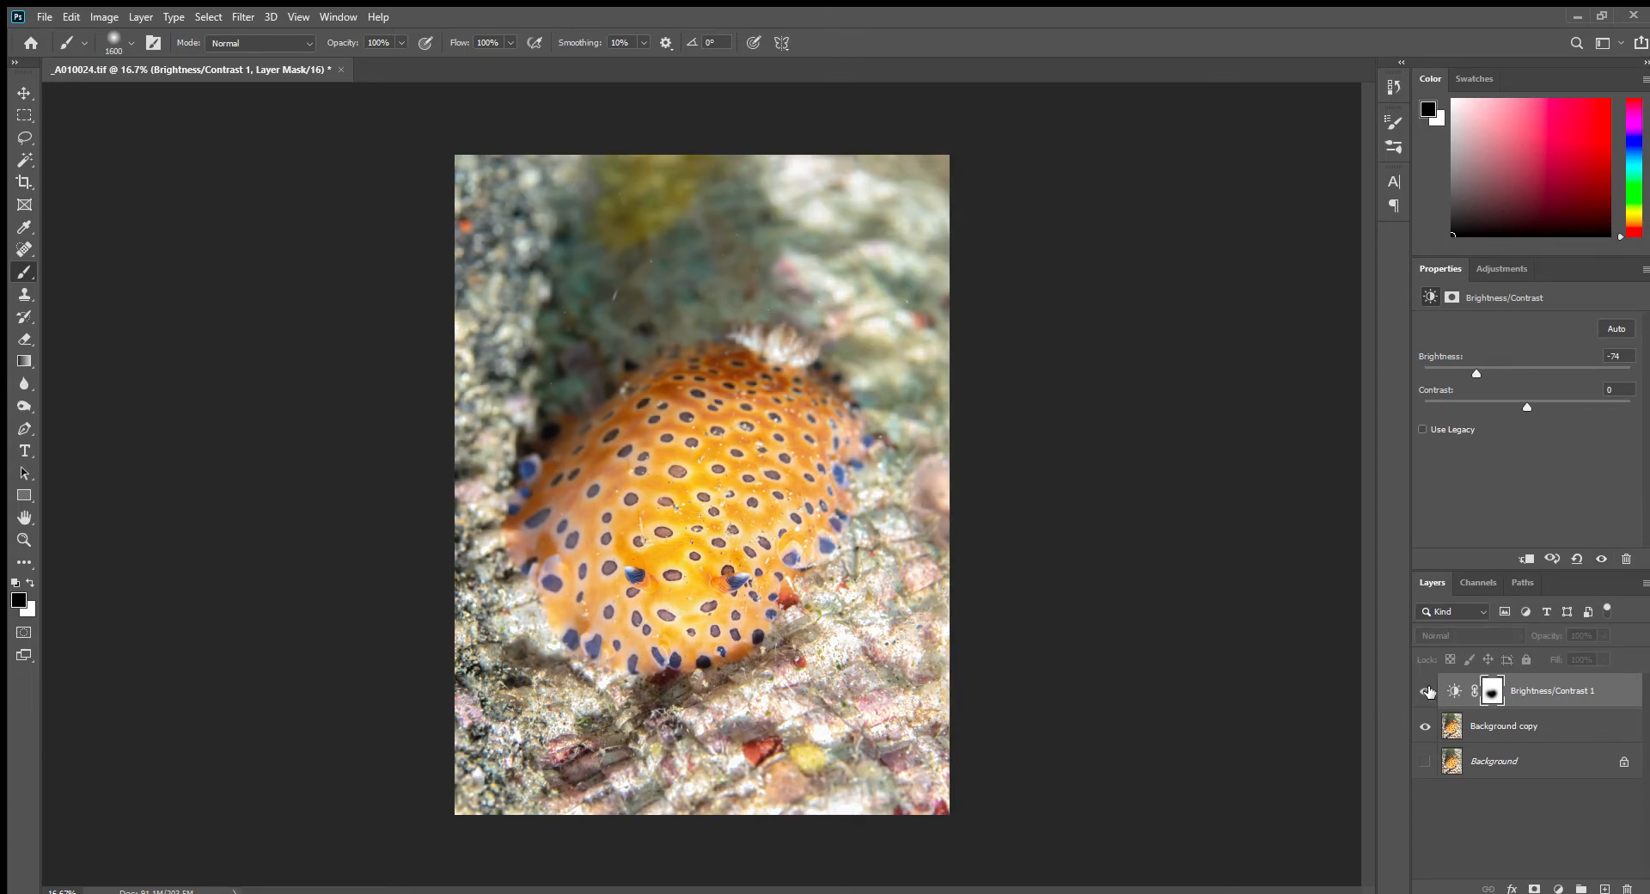
{"action": "left_click", "coordinate": [1427, 690]}
{"action": "left_click", "coordinate": [1427, 690]}
{"action": "left_click", "coordinate": [1426, 690]}
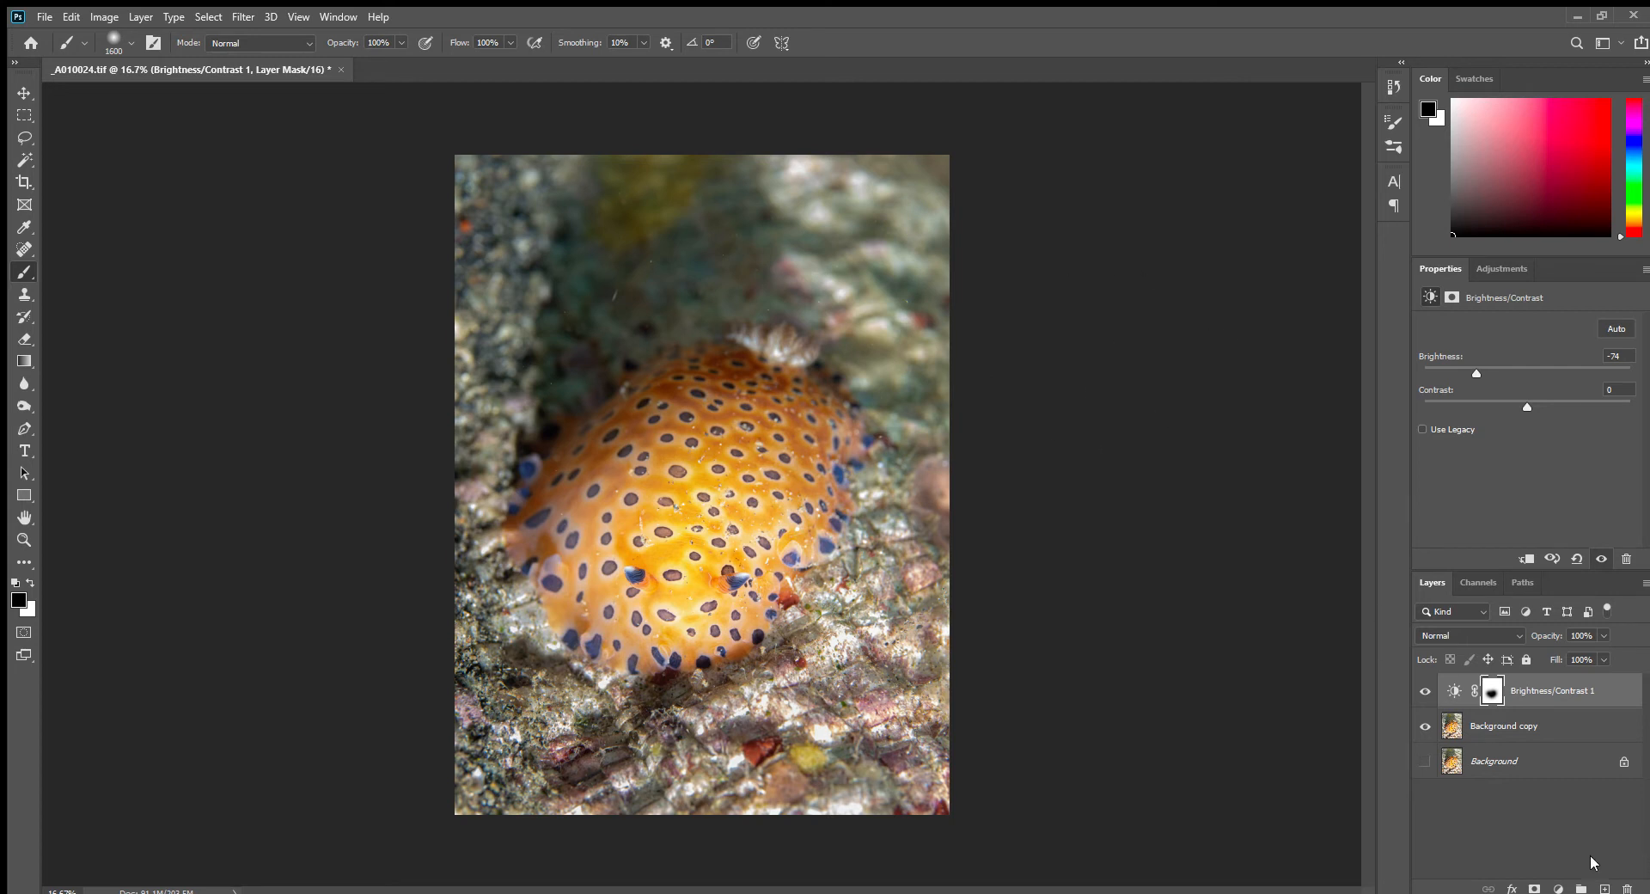
Add a new layer and paint a soft black vignette around the photo's edges with a 2800 px brush.
{"action": "left_click", "coordinate": [1606, 889]}
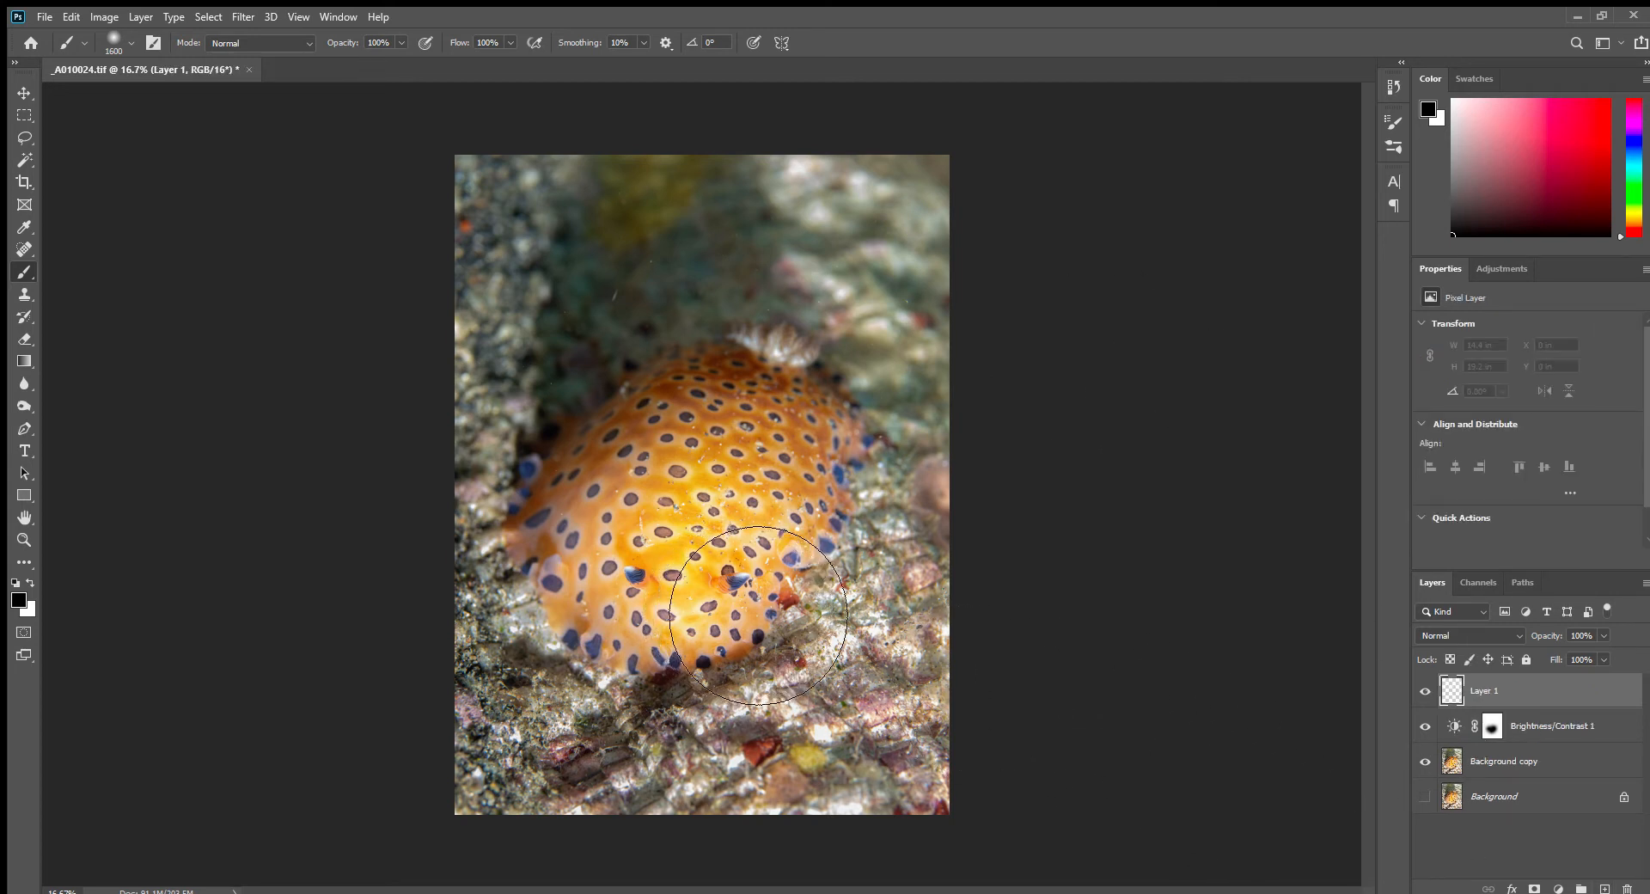
{"action": "key", "text": "bracketright"}
{"action": "key", "text": "bracketright"}
{"action": "key", "text": "bracketright"}
{"action": "key", "text": "bracketright"}
{"action": "key", "text": "bracketright"}
{"action": "key", "text": "bracketright"}
{"action": "key", "text": "bracketright"}
{"action": "key", "text": "bracketright"}
{"action": "key", "text": "bracketright"}
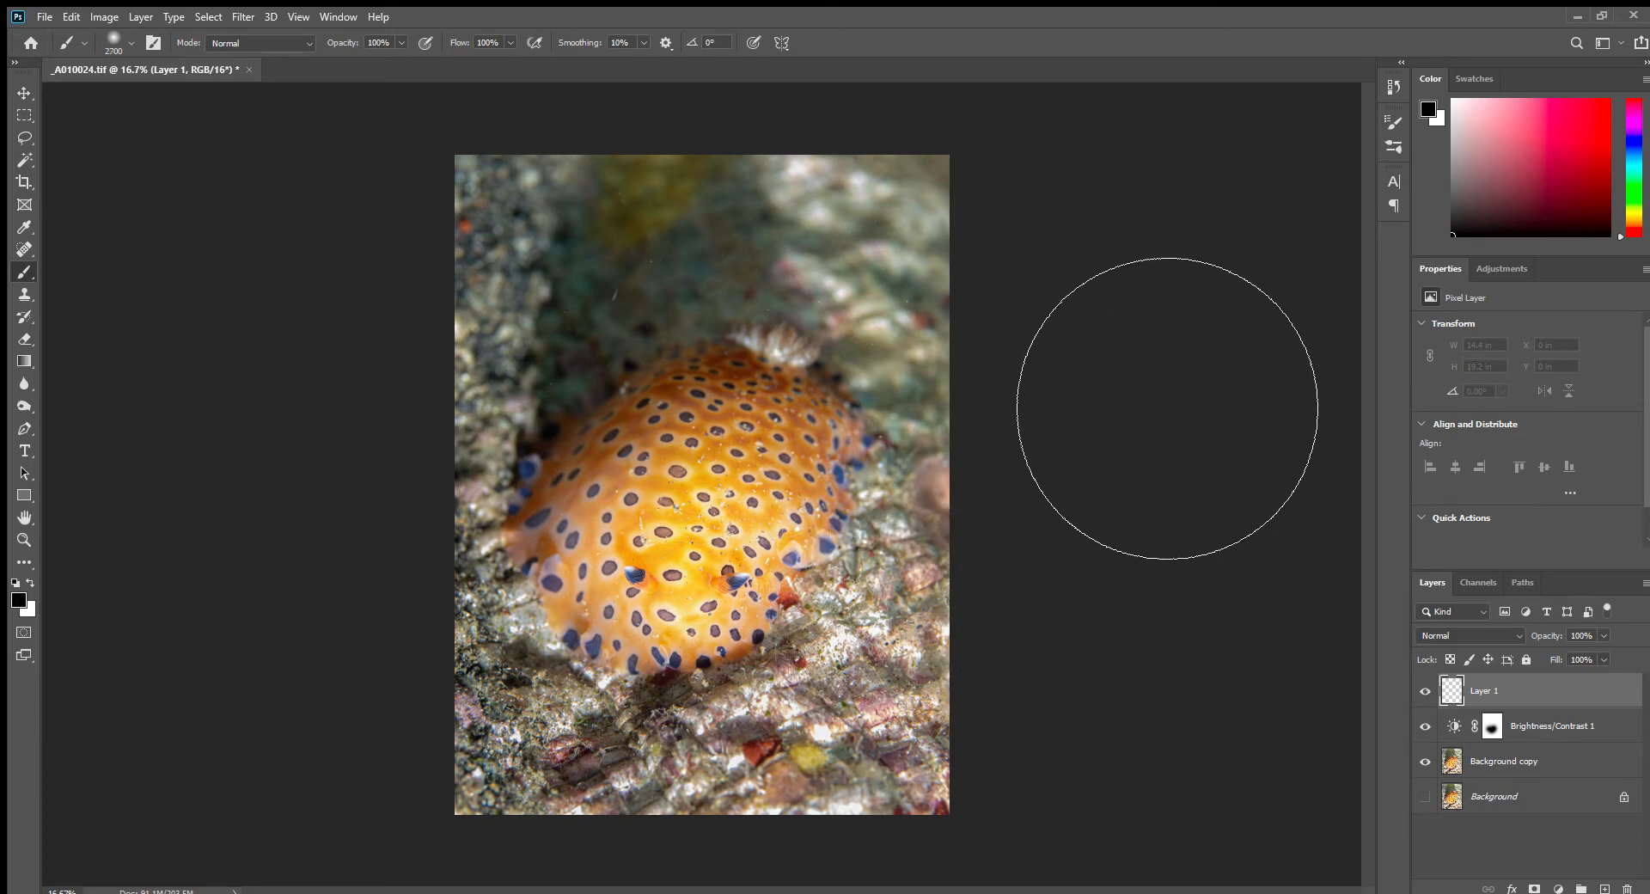
{"action": "key", "text": "bracketright"}
{"action": "key", "text": "bracketright"}
{"action": "key", "text": "bracketright"}
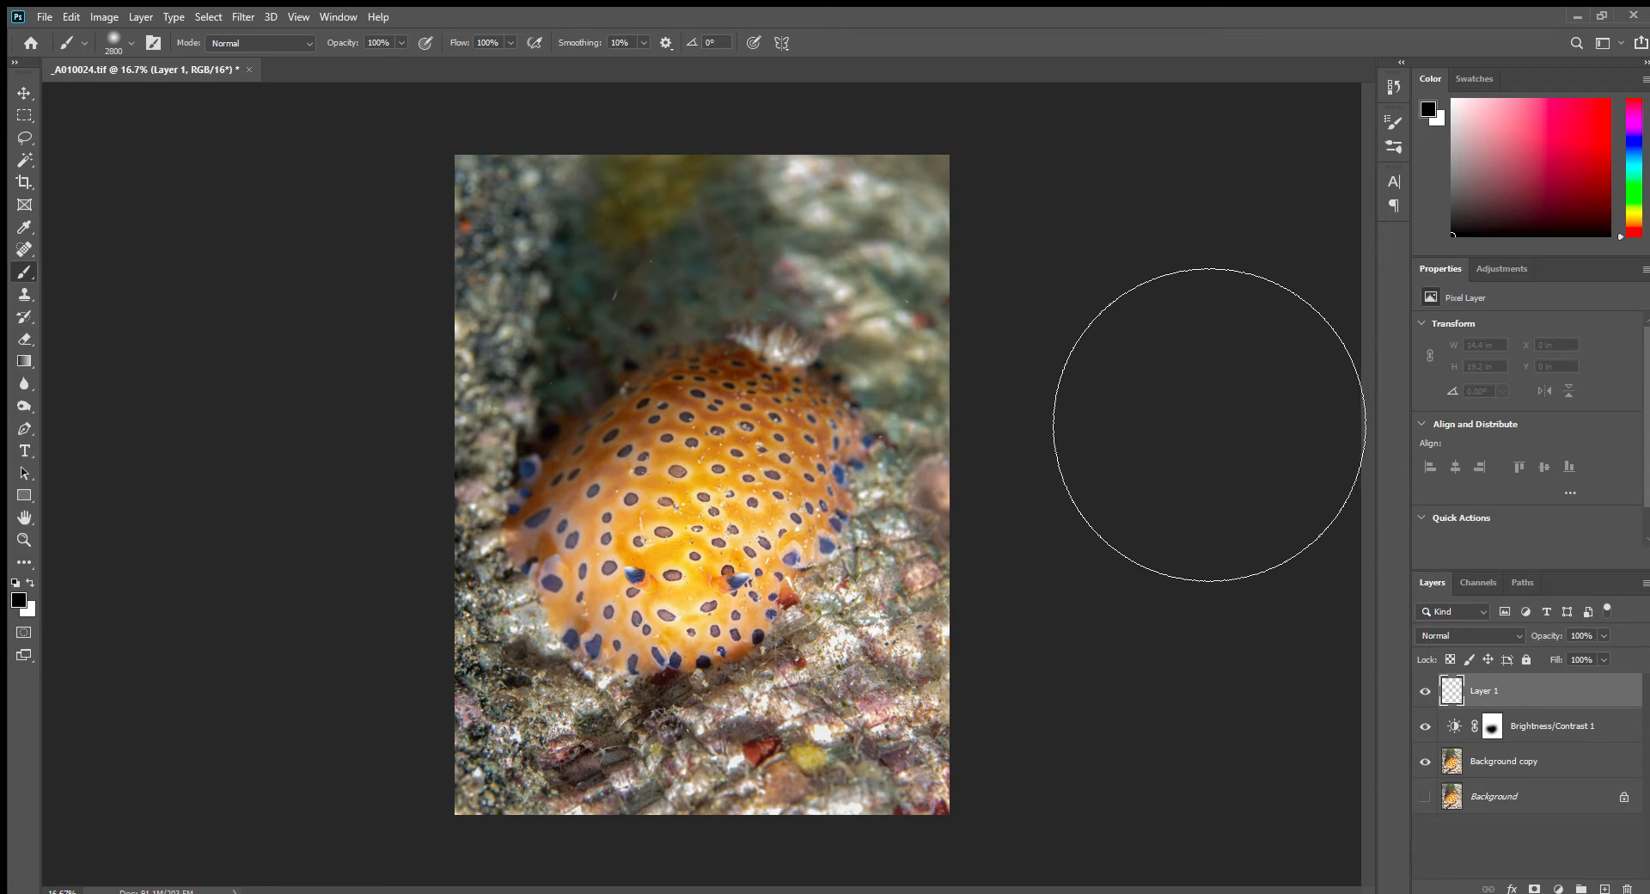
{"action": "key", "text": "ctrl+minus"}
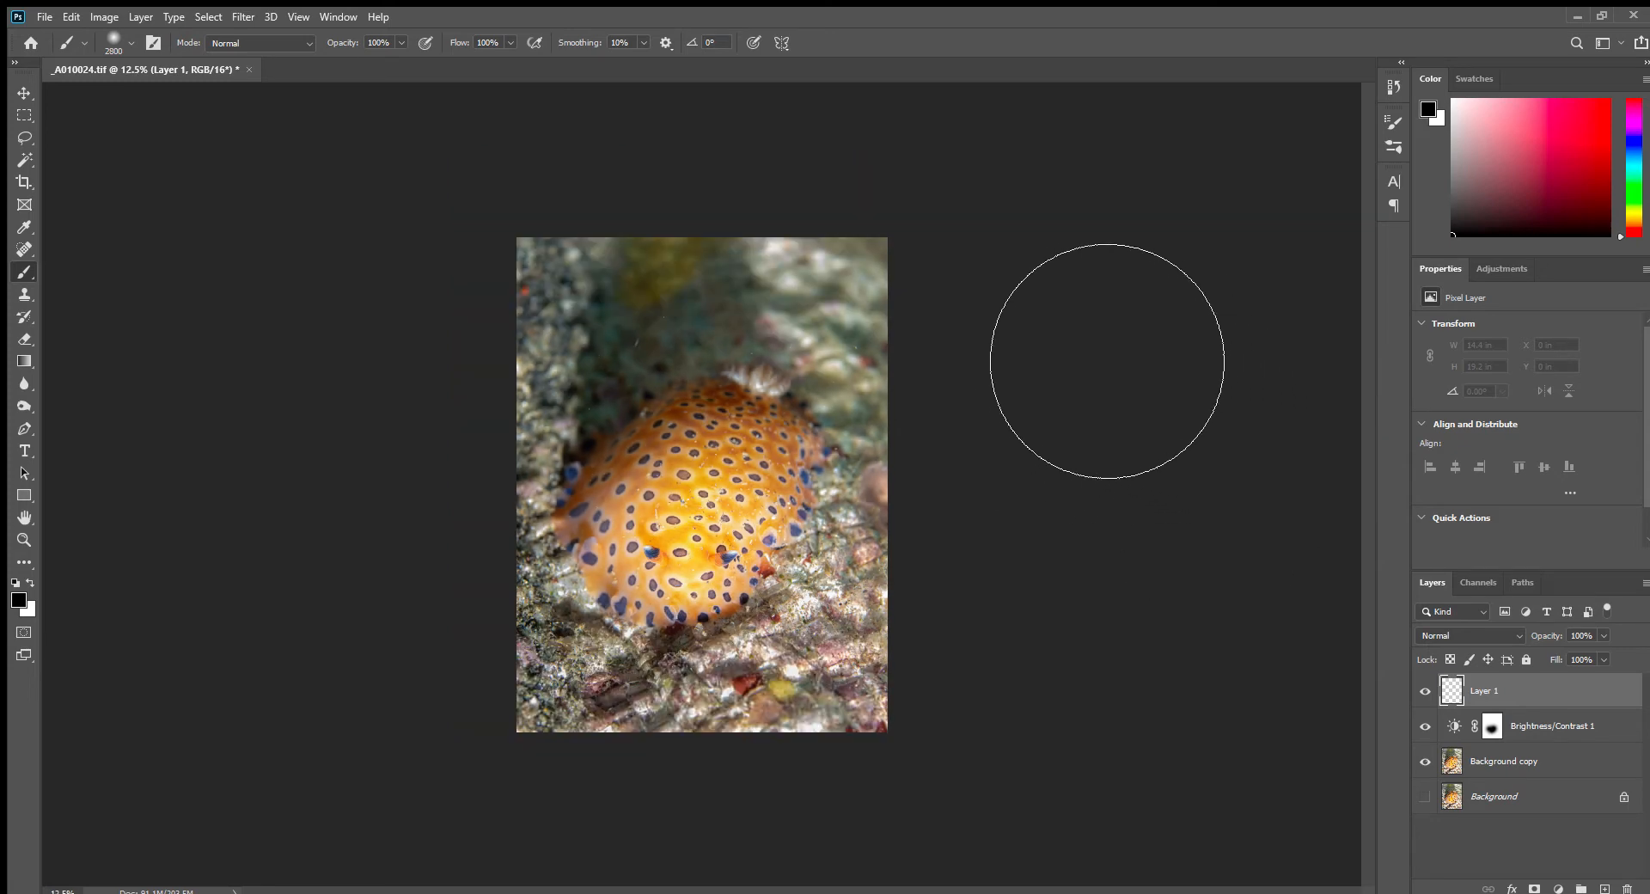
{"action": "mouse_move", "coordinate": [1106, 361]}
{"action": "left_mouse_down"}
{"action": "mouse_move", "coordinate": [813, 309]}
{"action": "mouse_move", "coordinate": [663, 317]}
{"action": "mouse_move", "coordinate": [559, 453]}
{"action": "mouse_move", "coordinate": [566, 474]}
{"action": "mouse_move", "coordinate": [582, 412]}
{"action": "mouse_move", "coordinate": [700, 332]}
{"action": "mouse_move", "coordinate": [899, 332]}
{"action": "mouse_move", "coordinate": [965, 338]}
{"action": "mouse_move", "coordinate": [1040, 402]}
{"action": "mouse_move", "coordinate": [1076, 468]}
{"action": "left_mouse_up"}
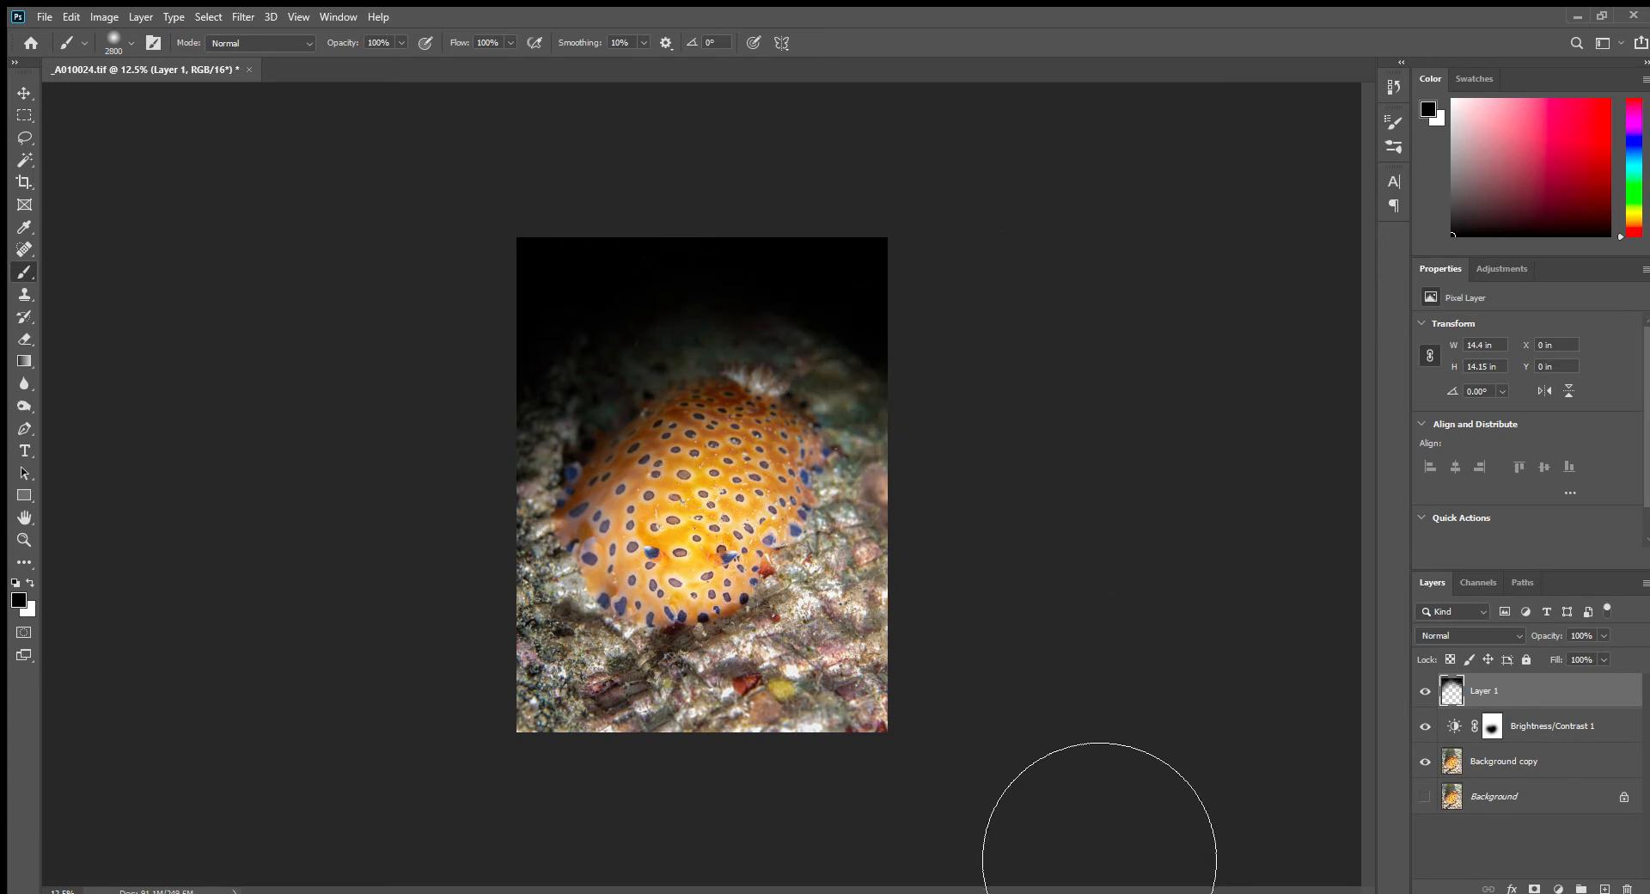
{"action": "mouse_move", "coordinate": [1098, 855]}
{"action": "left_mouse_down"}
{"action": "mouse_move", "coordinate": [988, 880]}
{"action": "mouse_move", "coordinate": [1094, 763]}
{"action": "mouse_move", "coordinate": [1127, 685]}
{"action": "mouse_move", "coordinate": [1119, 612]}
{"action": "mouse_move", "coordinate": [1077, 817]}
{"action": "mouse_move", "coordinate": [848, 892]}
{"action": "mouse_move", "coordinate": [540, 886]}
{"action": "left_mouse_up"}
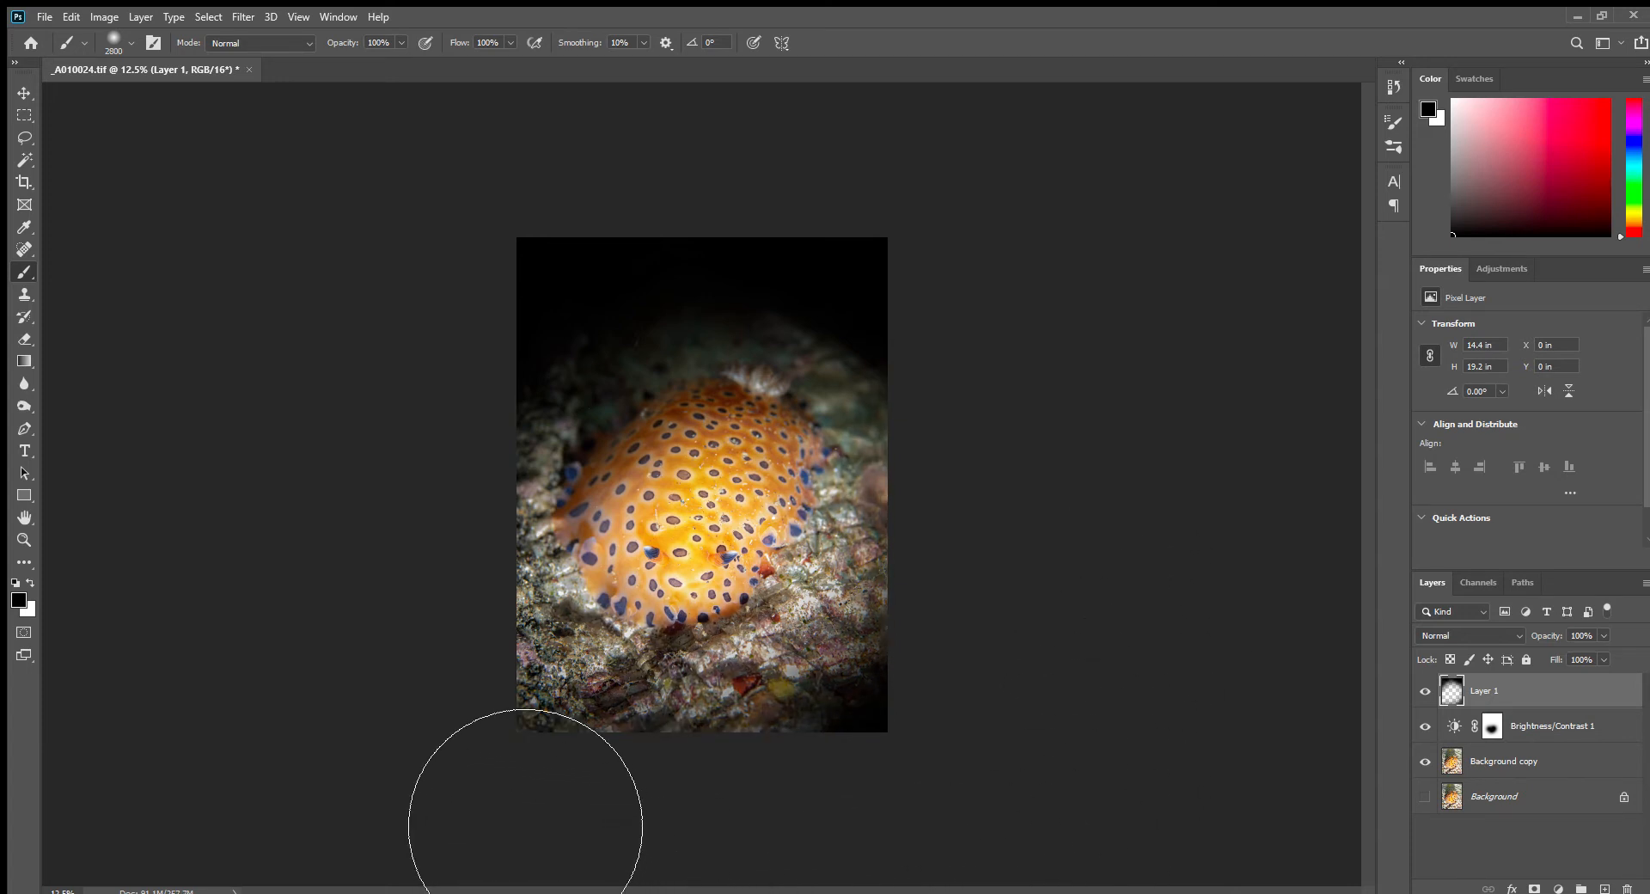
{"action": "mouse_move", "coordinate": [527, 497]}
{"action": "left_mouse_down"}
{"action": "mouse_move", "coordinate": [490, 516]}
{"action": "mouse_move", "coordinate": [456, 479]}
{"action": "mouse_move", "coordinate": [494, 711]}
{"action": "mouse_move", "coordinate": [553, 873]}
{"action": "mouse_move", "coordinate": [821, 892]}
{"action": "mouse_move", "coordinate": [1046, 868]}
{"action": "mouse_move", "coordinate": [1165, 832]}
{"action": "mouse_move", "coordinate": [1149, 673]}
{"action": "mouse_move", "coordinate": [1293, 656]}
{"action": "mouse_move", "coordinate": [1374, 705]}
{"action": "mouse_move", "coordinate": [1107, 512]}
{"action": "mouse_move", "coordinate": [1087, 427]}
{"action": "mouse_move", "coordinate": [1259, 457]}
{"action": "mouse_move", "coordinate": [1341, 390]}
{"action": "mouse_move", "coordinate": [1410, 482]}
{"action": "left_mouse_up"}
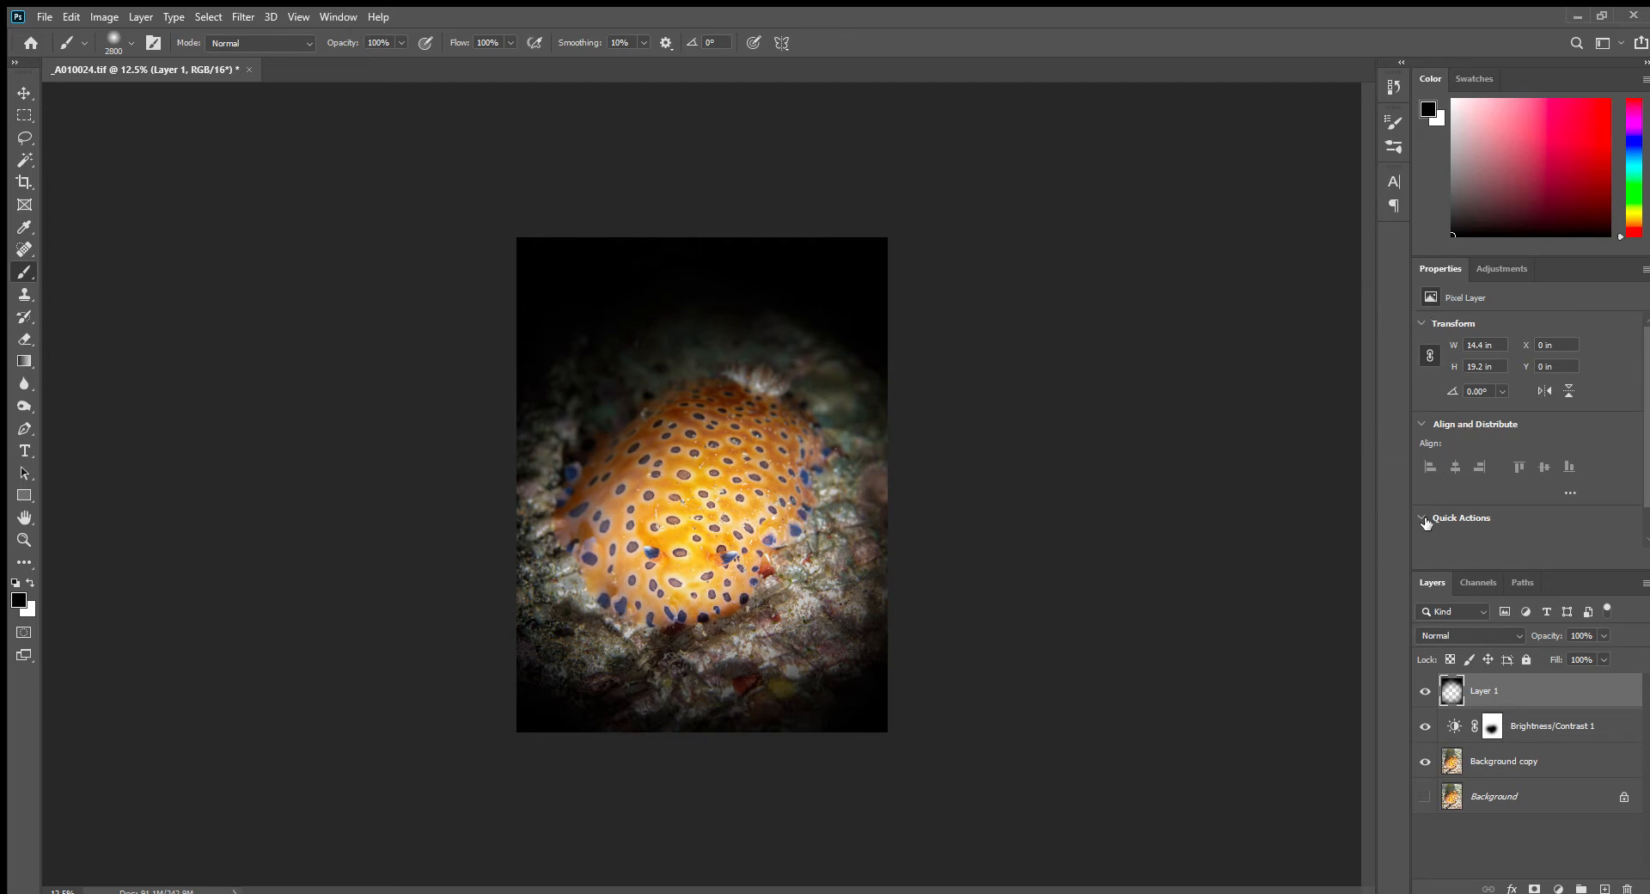
{"action": "left_click", "coordinate": [1427, 691]}
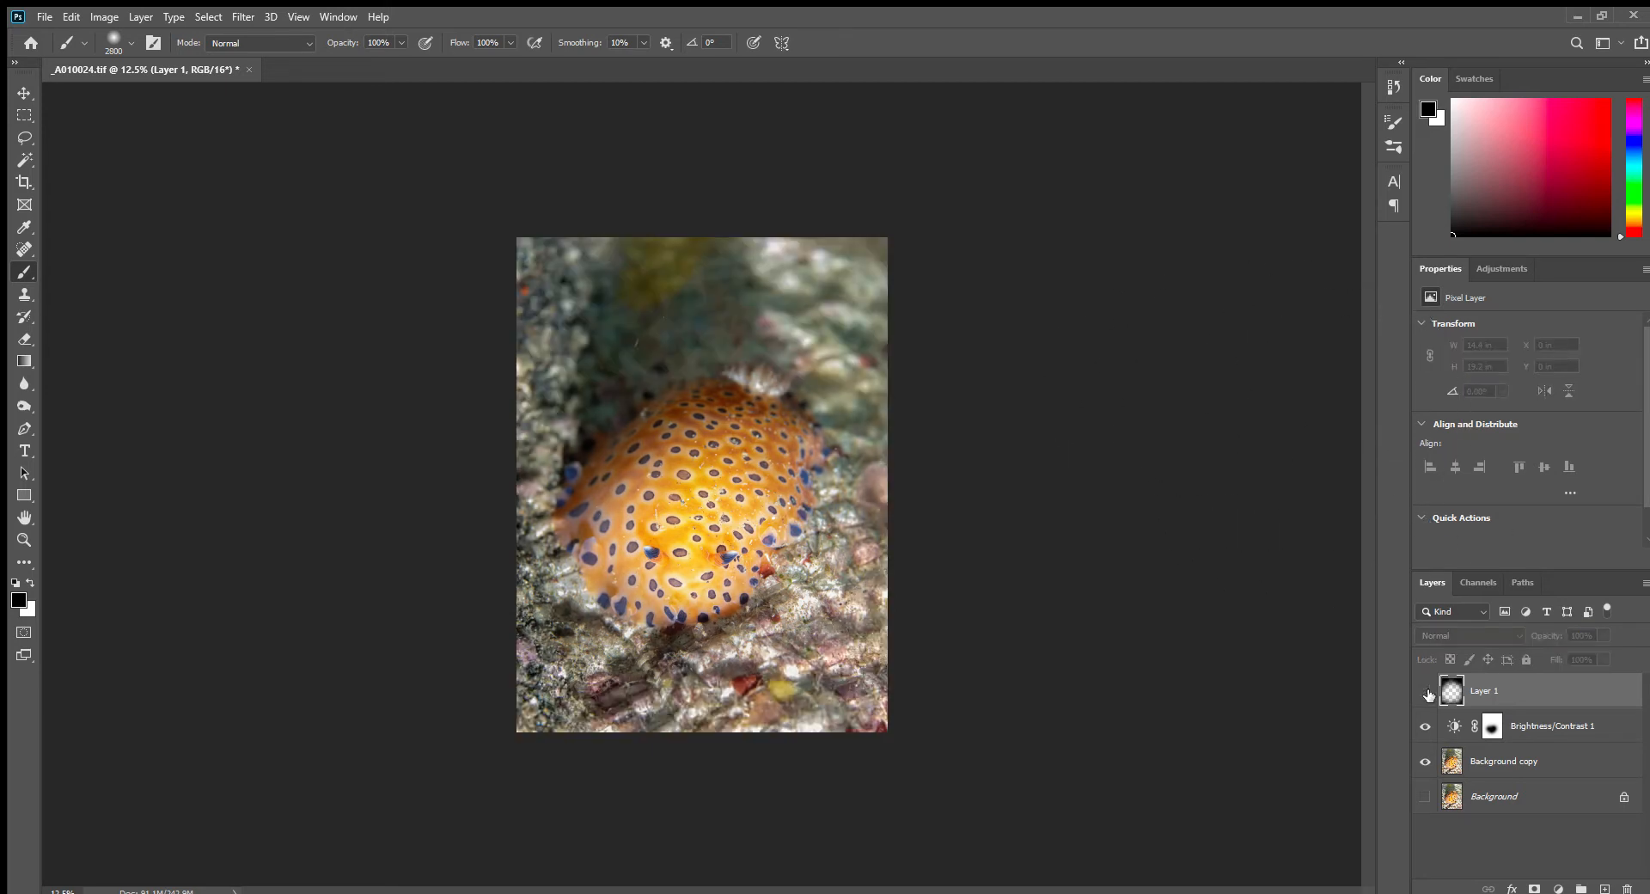
{"action": "left_click", "coordinate": [1427, 692]}
{"action": "left_click", "coordinate": [1427, 692]}
{"action": "left_click", "coordinate": [1427, 691]}
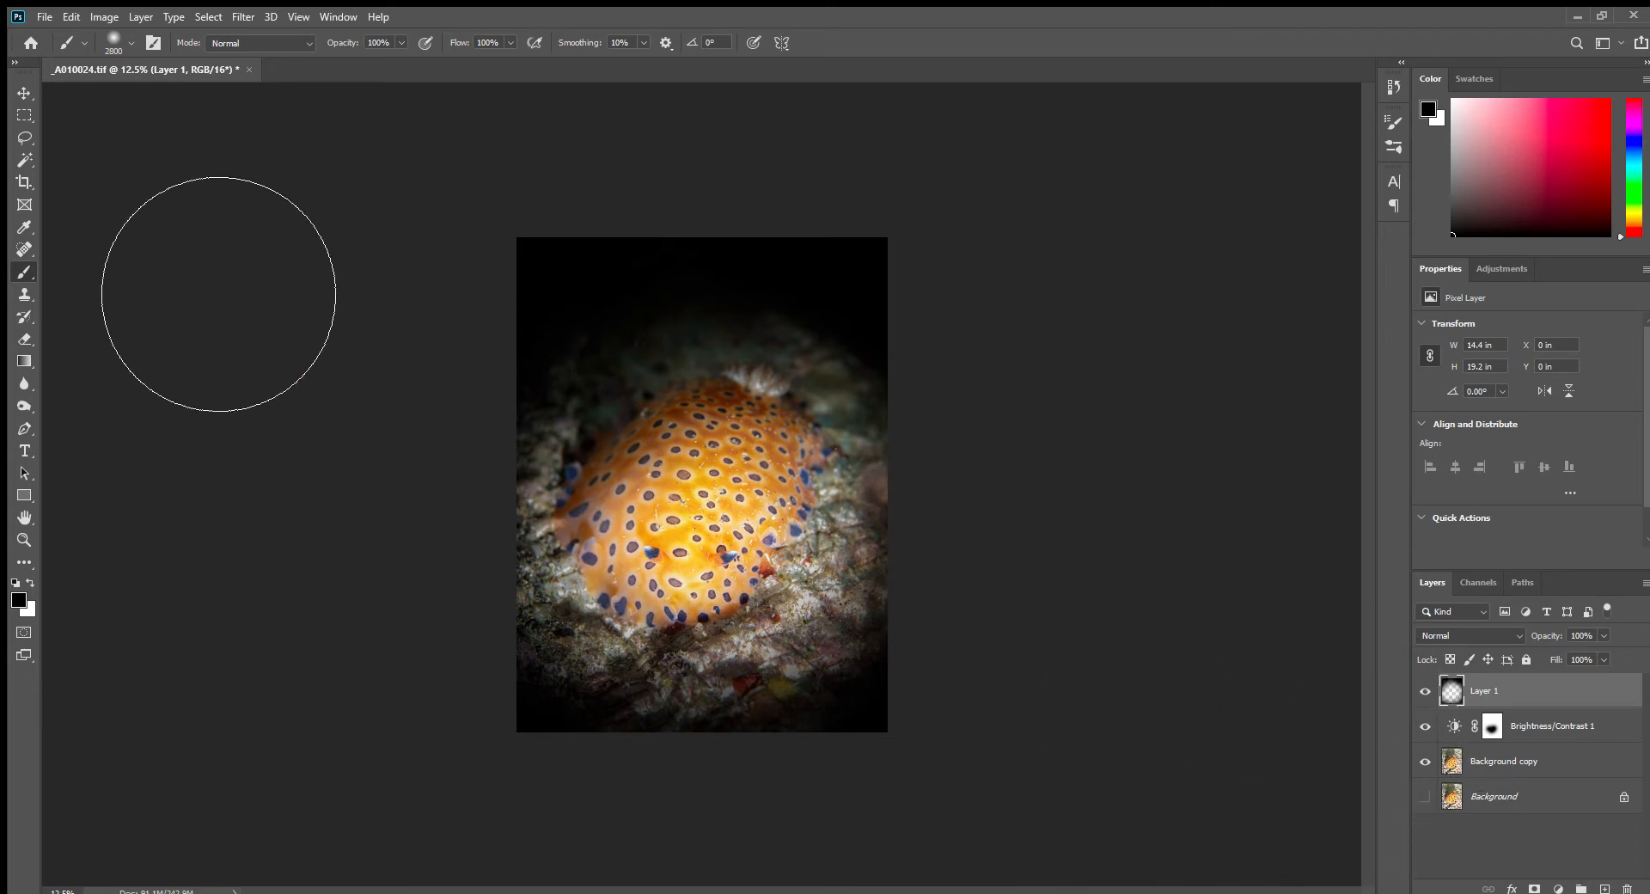
Crop the photo slightly tighter around the sea slug, to about 13.39 × 17.85 in.
{"action": "left_click", "coordinate": [21, 181]}
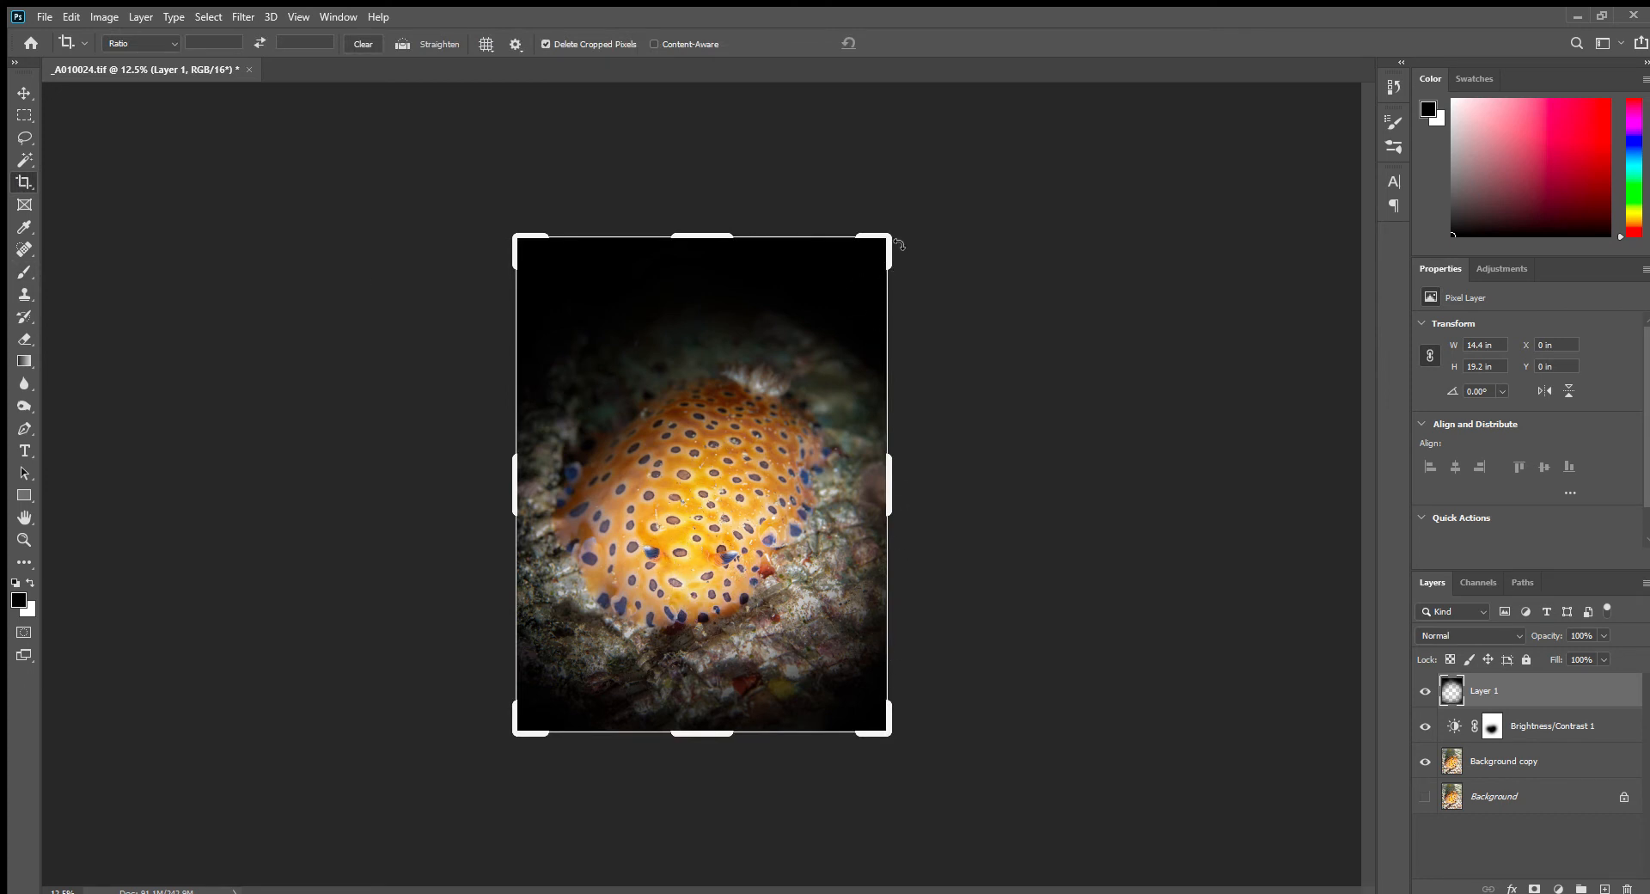
{"action": "left_click_drag", "start_coordinate": [888, 237], "coordinate": [878, 251]}
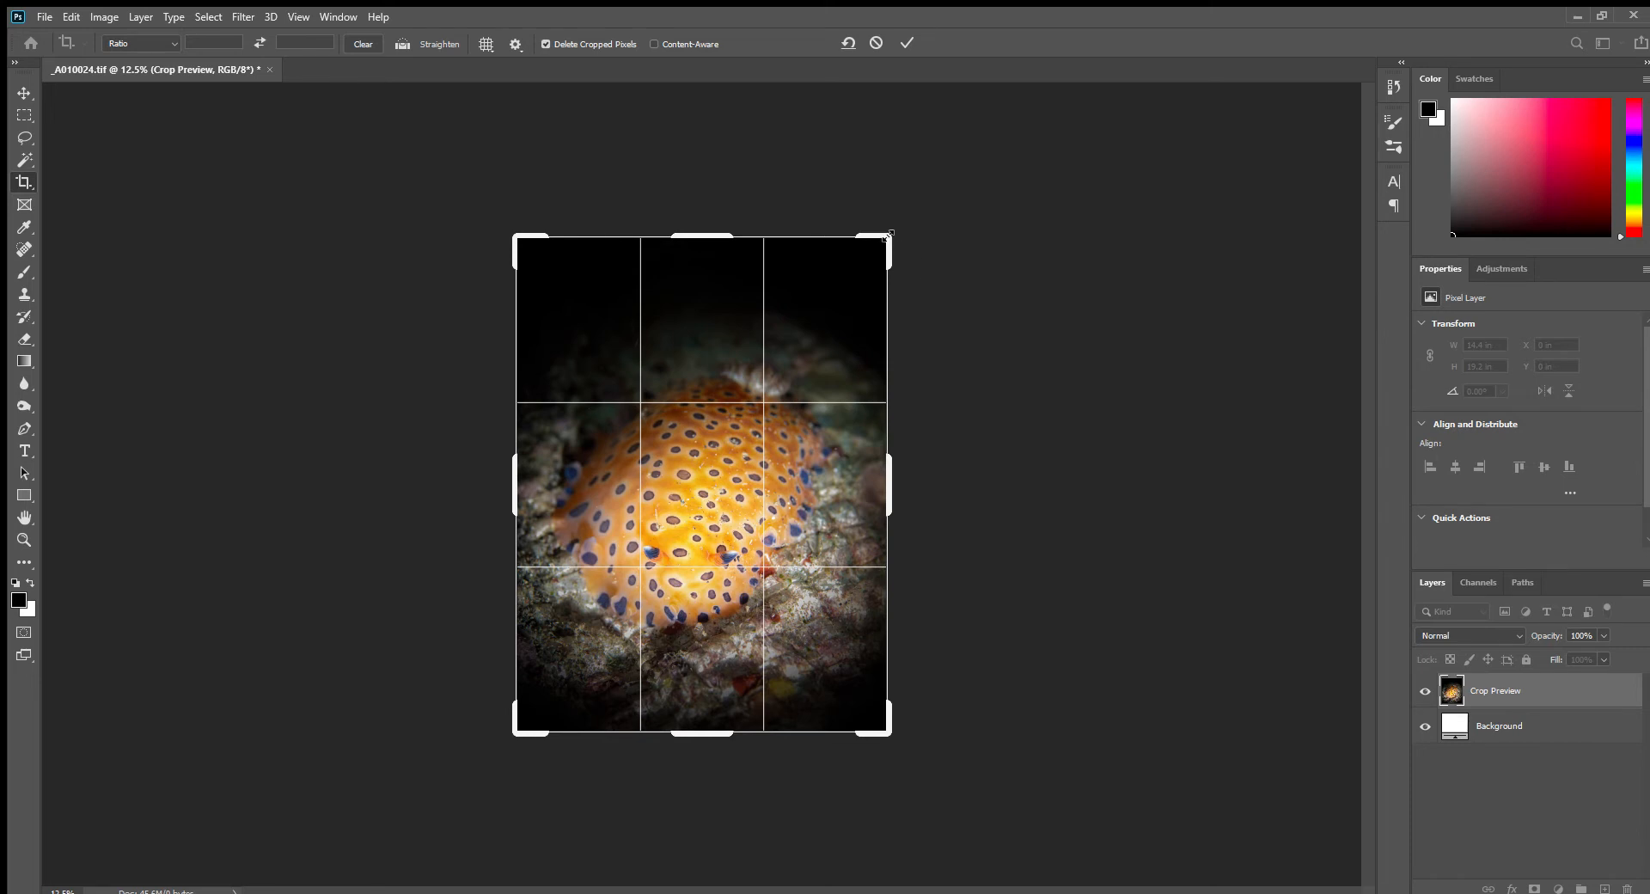
{"action": "left_click_drag", "start_coordinate": [888, 234], "coordinate": [869, 250]}
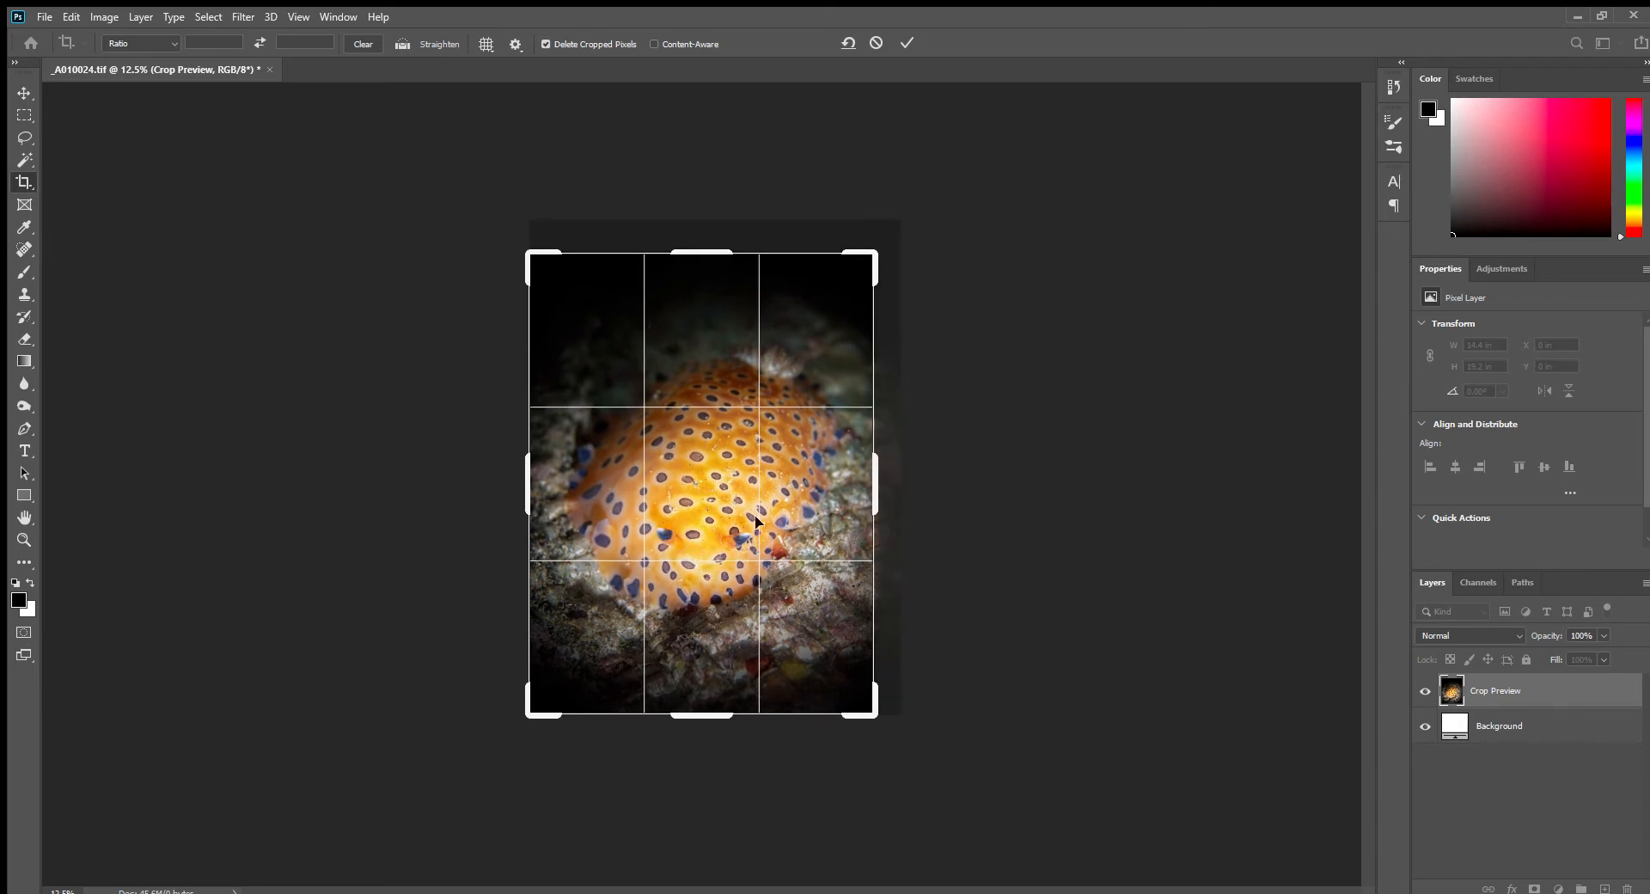
{"action": "left_click", "coordinate": [905, 45]}
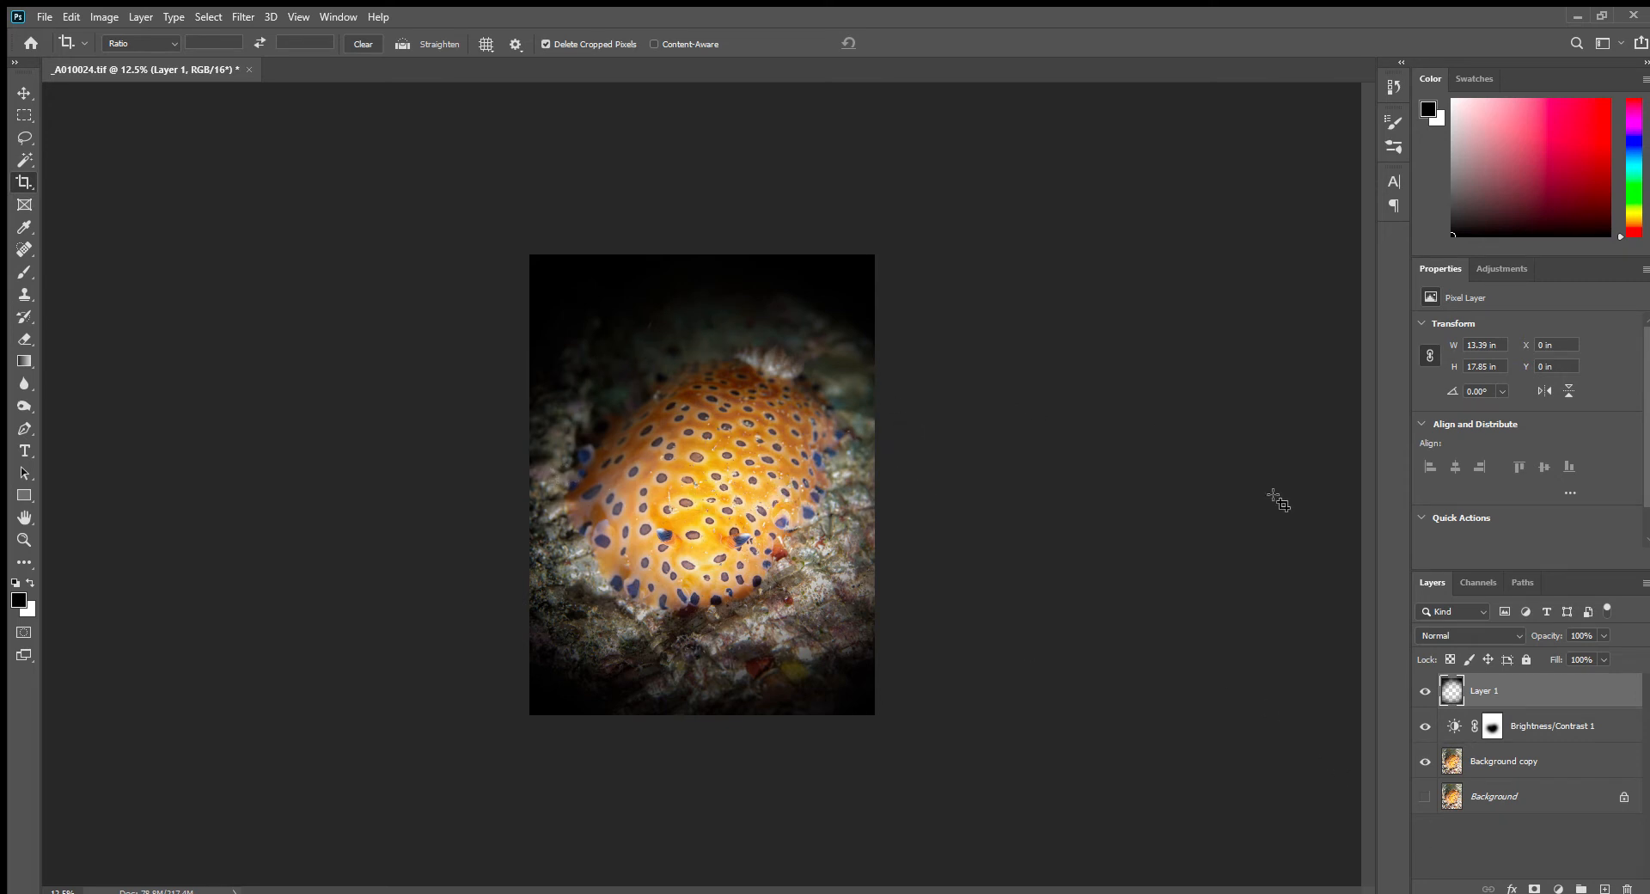
Add another new layer and darken the upper background and the right side with the black 2800 px brush.
{"action": "key", "text": "ctrl+shift+alt+n"}
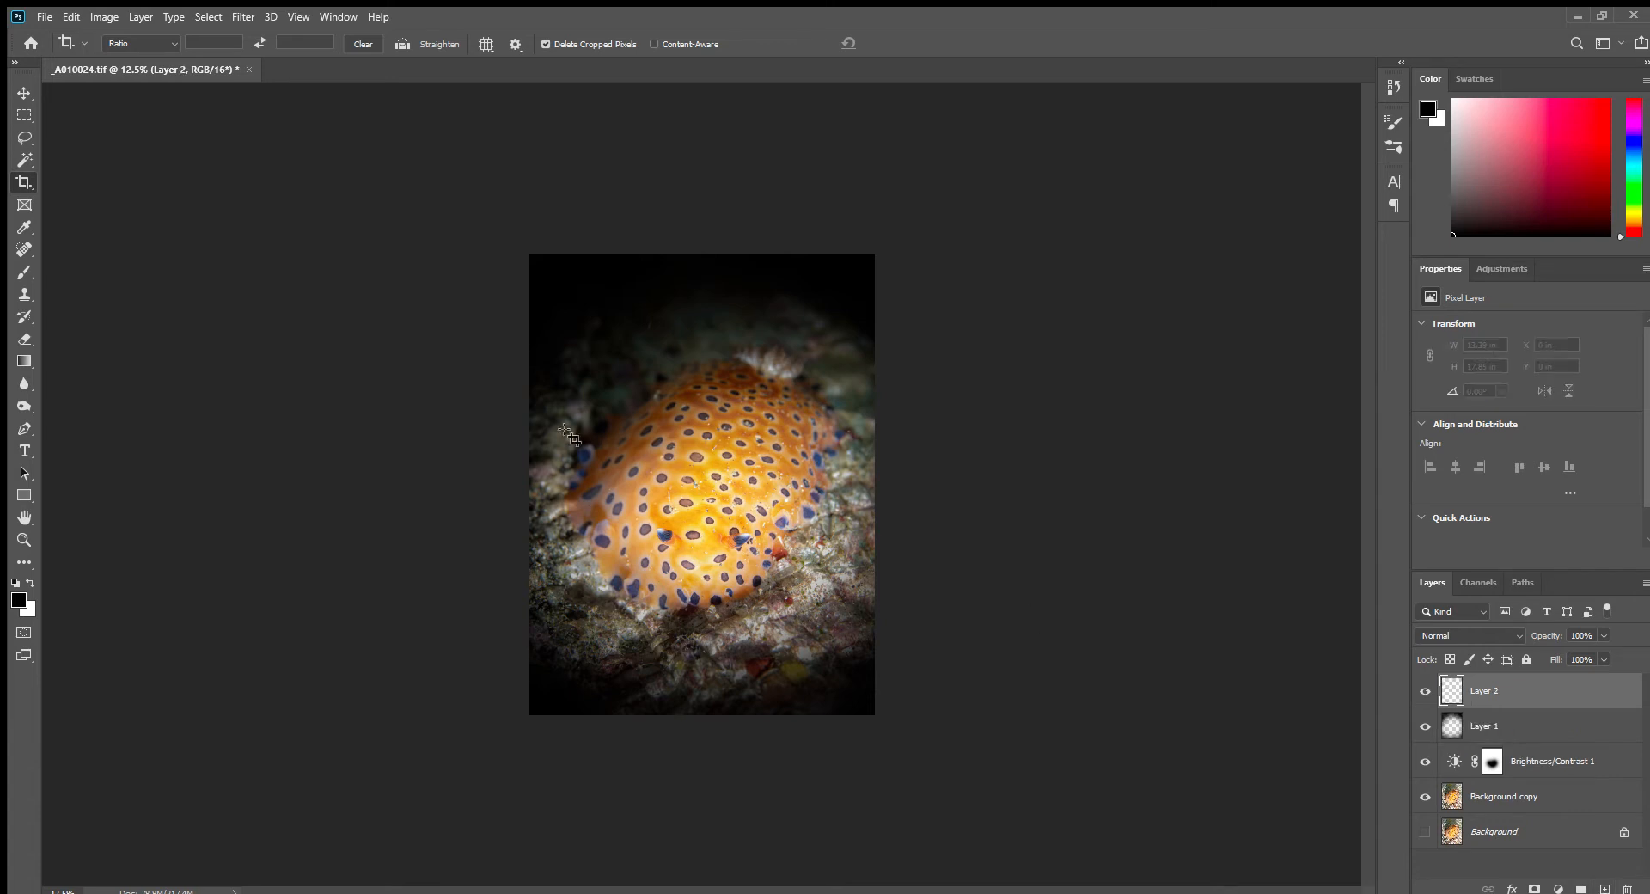
{"action": "left_click", "coordinate": [26, 272]}
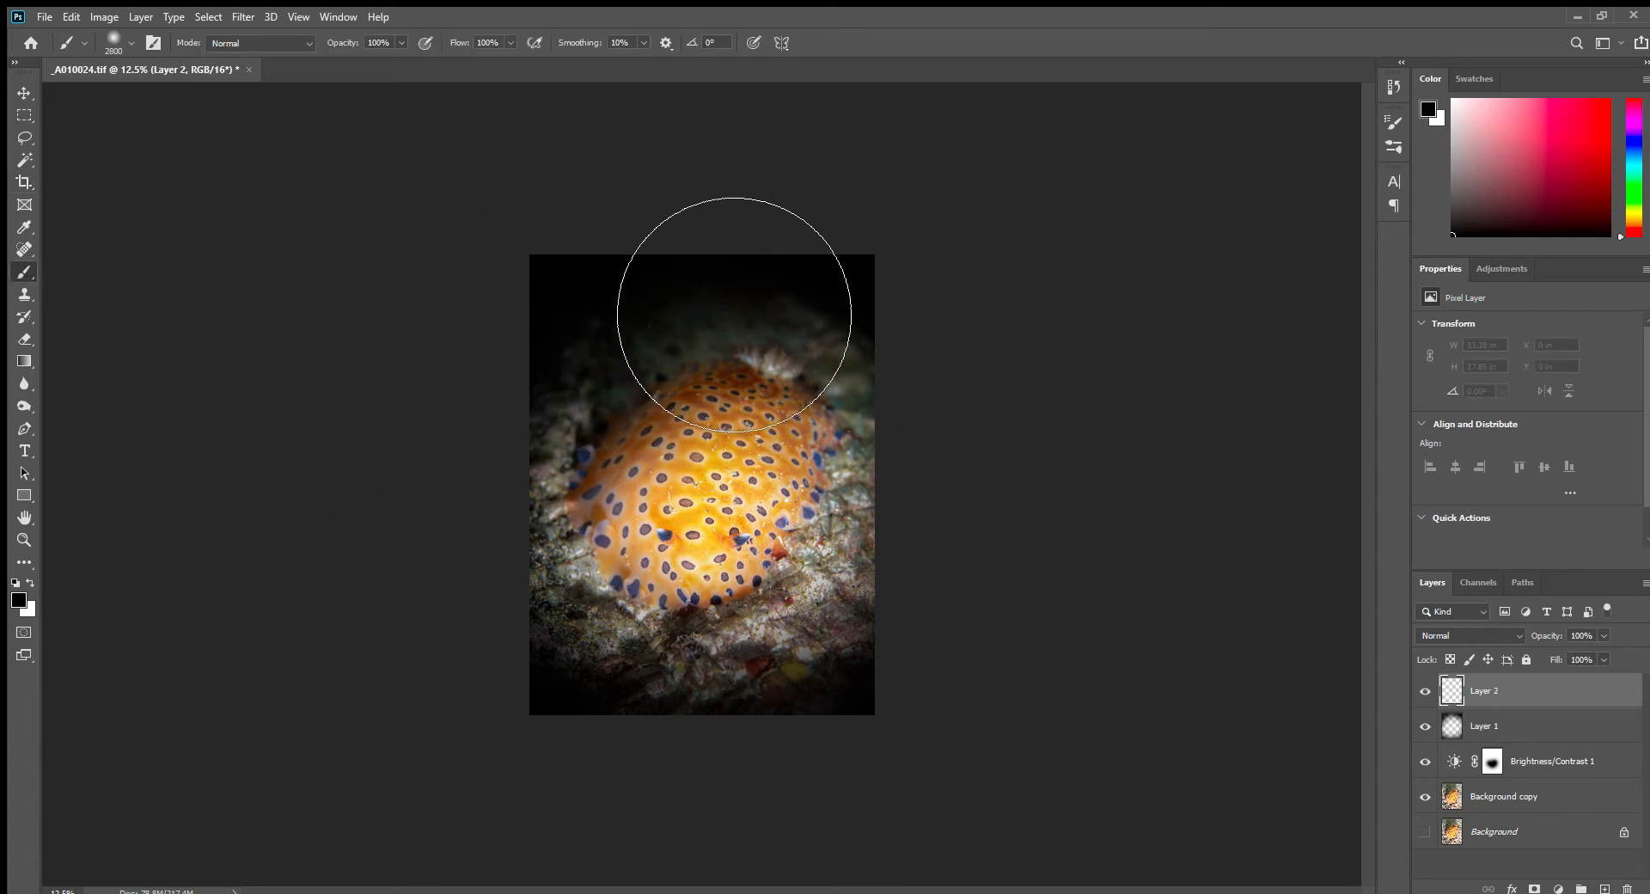
{"action": "left_click_drag", "start_coordinate": [733, 315], "coordinate": [733, 311]}
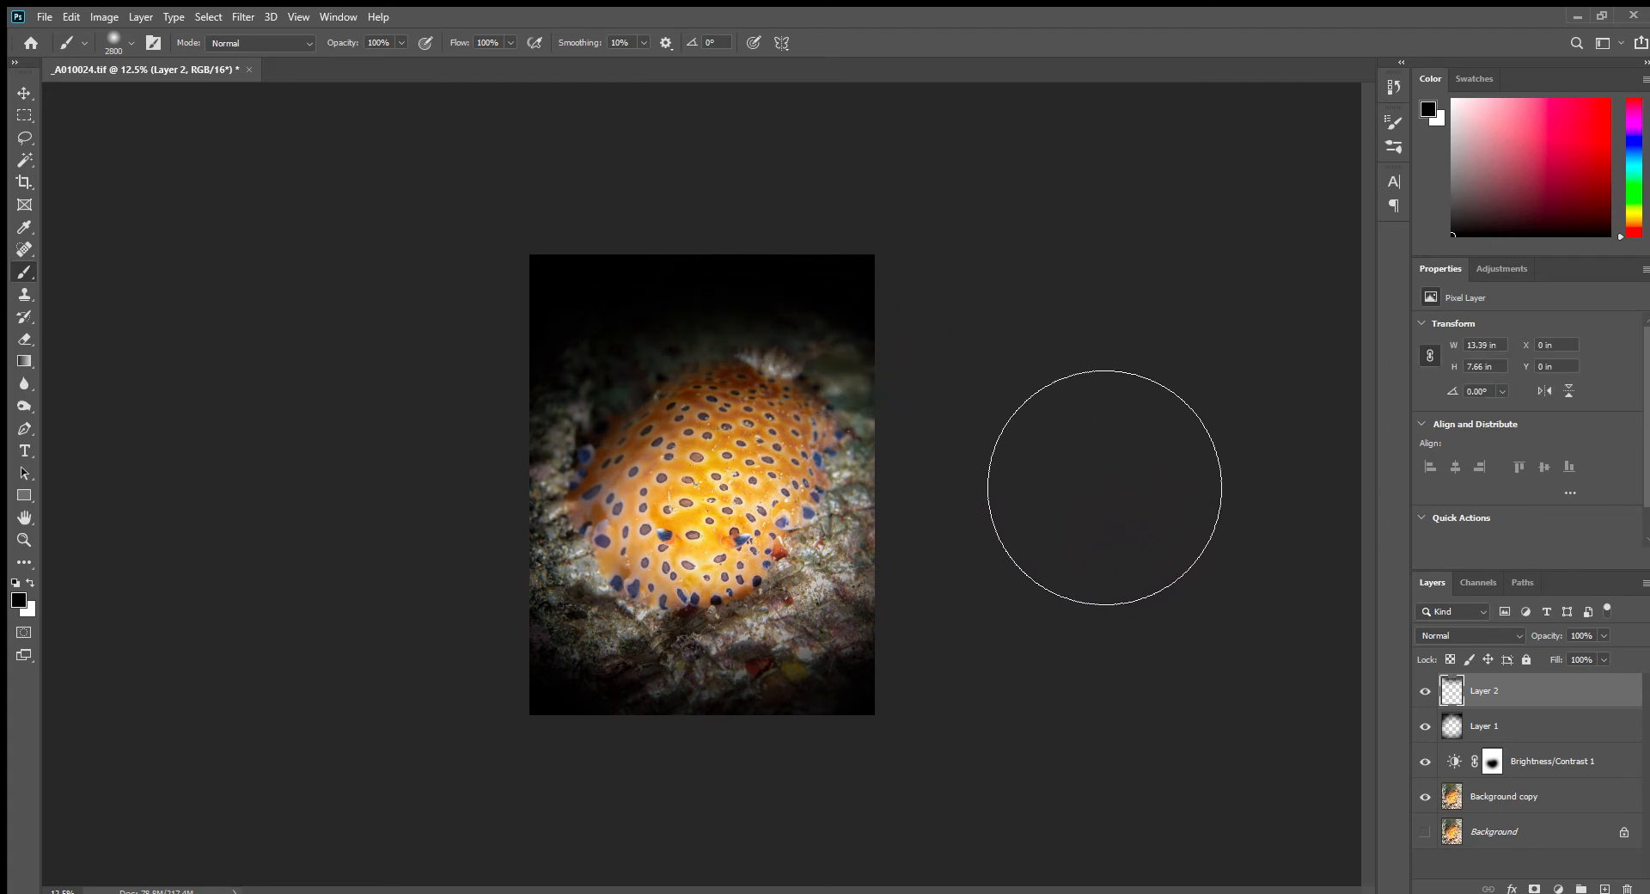
{"action": "mouse_move", "coordinate": [1104, 487]}
{"action": "left_mouse_down"}
{"action": "mouse_move", "coordinate": [1097, 501]}
{"action": "mouse_move", "coordinate": [983, 324]}
{"action": "left_mouse_up"}
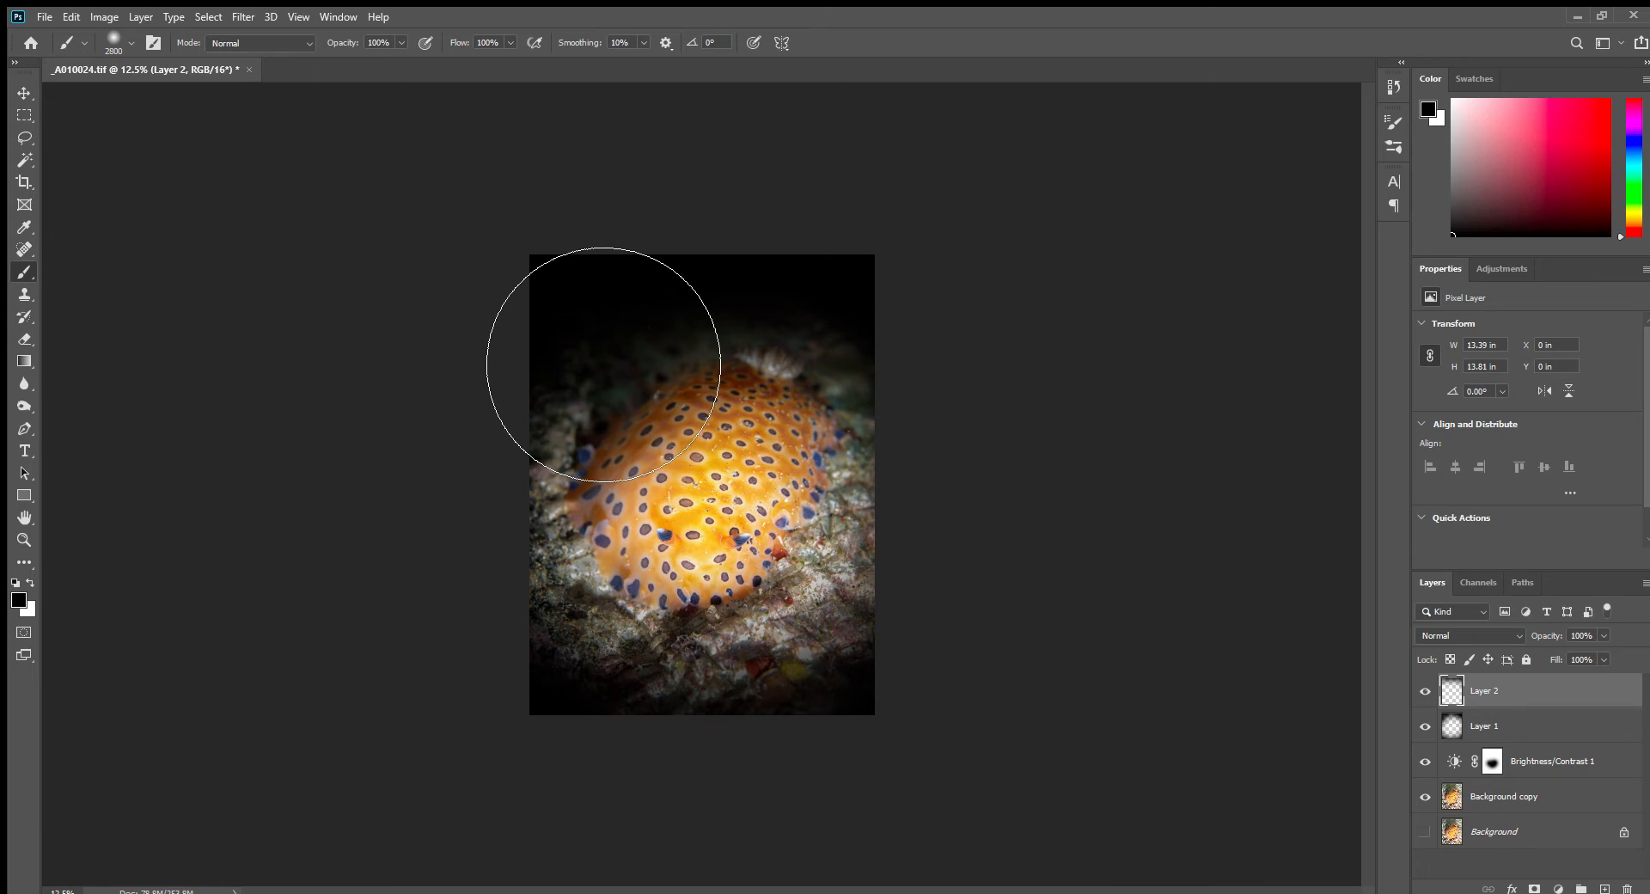
Enlarge the brush to 4100 px and deepen the black vignette along the right, lower and left edges of the photo.
{"action": "key", "text": "bracketright"}
{"action": "key", "text": "bracketright"}
{"action": "key", "text": "bracketright"}
{"action": "key", "text": "bracketright"}
{"action": "key", "text": "bracketright"}
{"action": "key", "text": "bracketright"}
{"action": "key", "text": "bracketright"}
{"action": "key", "text": "bracketright"}
{"action": "key", "text": "bracketright"}
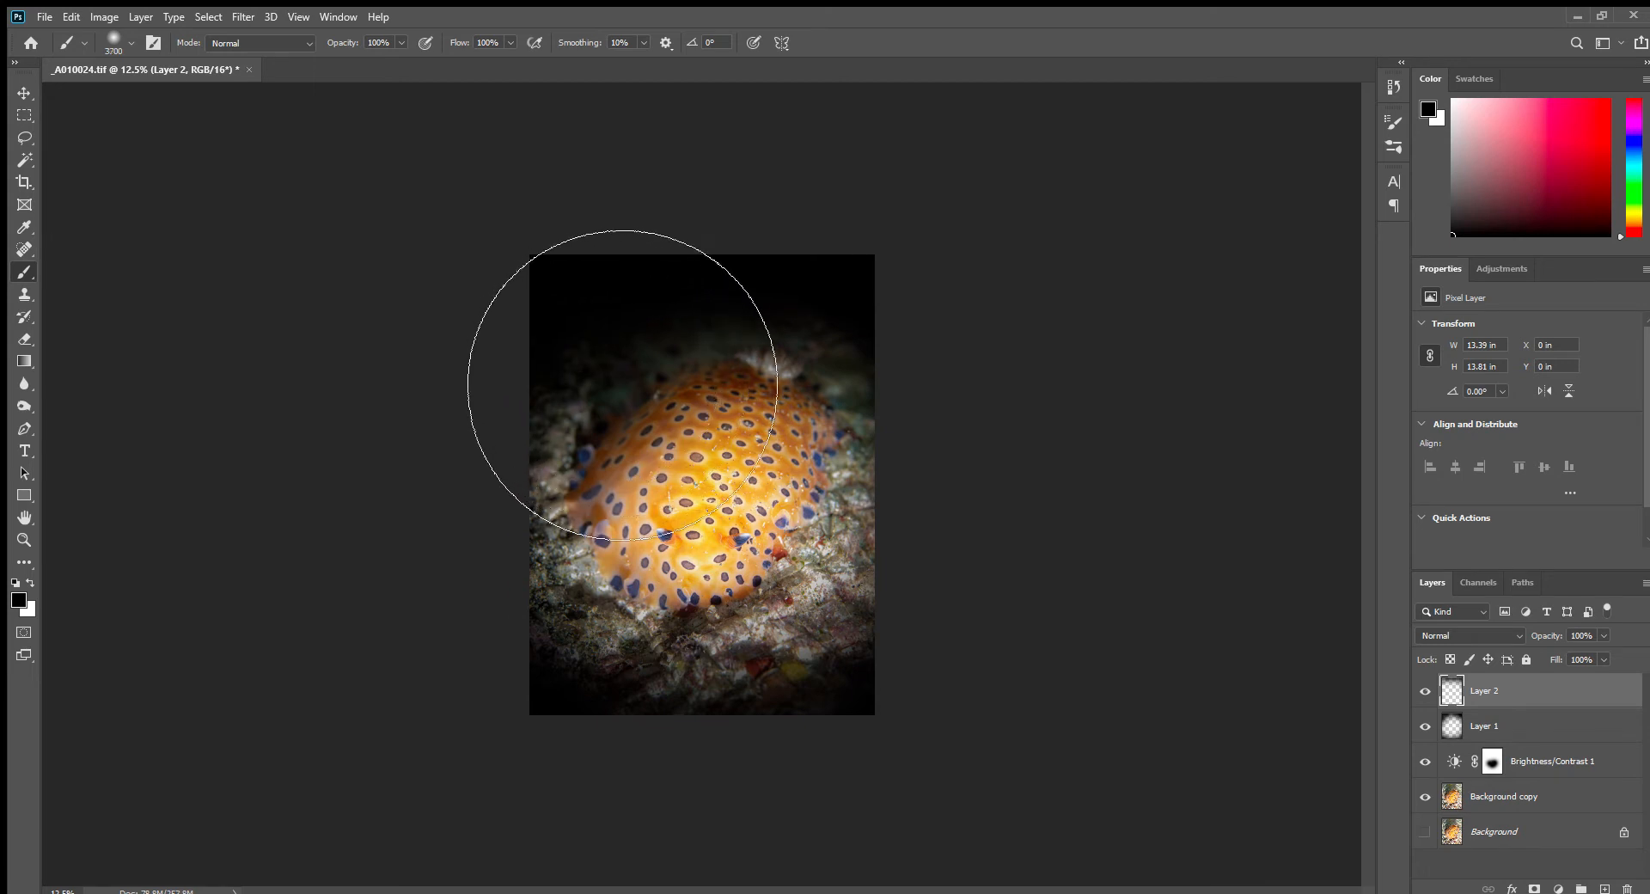
{"action": "key", "text": "bracketright"}
{"action": "key", "text": "bracketright"}
{"action": "key", "text": "bracketright"}
{"action": "key", "text": "bracketright"}
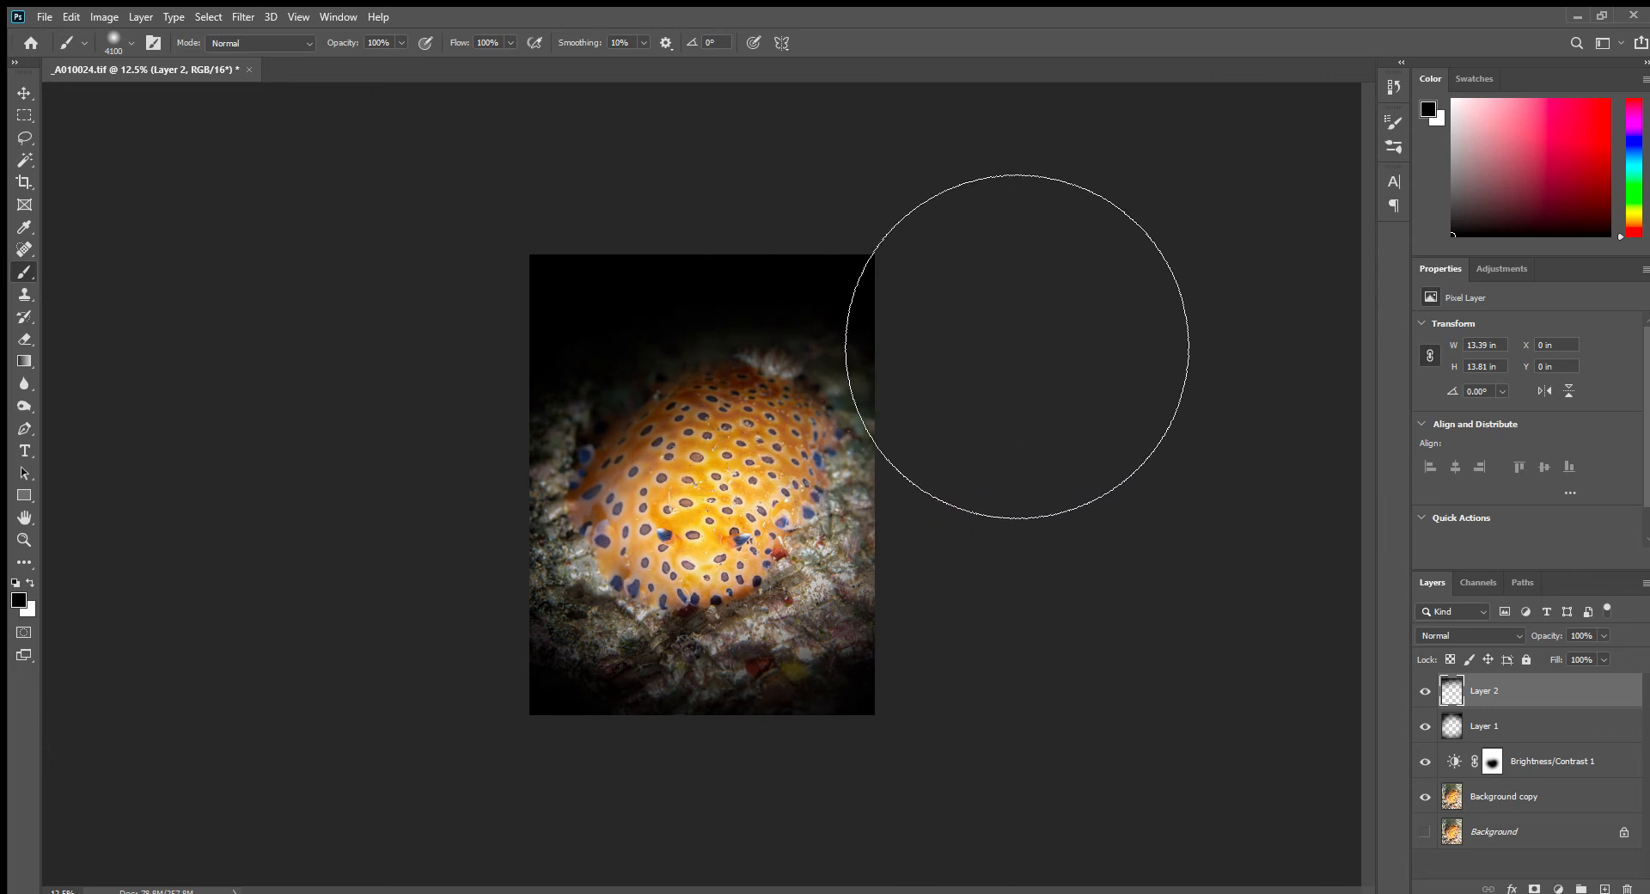
{"action": "left_click", "coordinate": [1017, 353]}
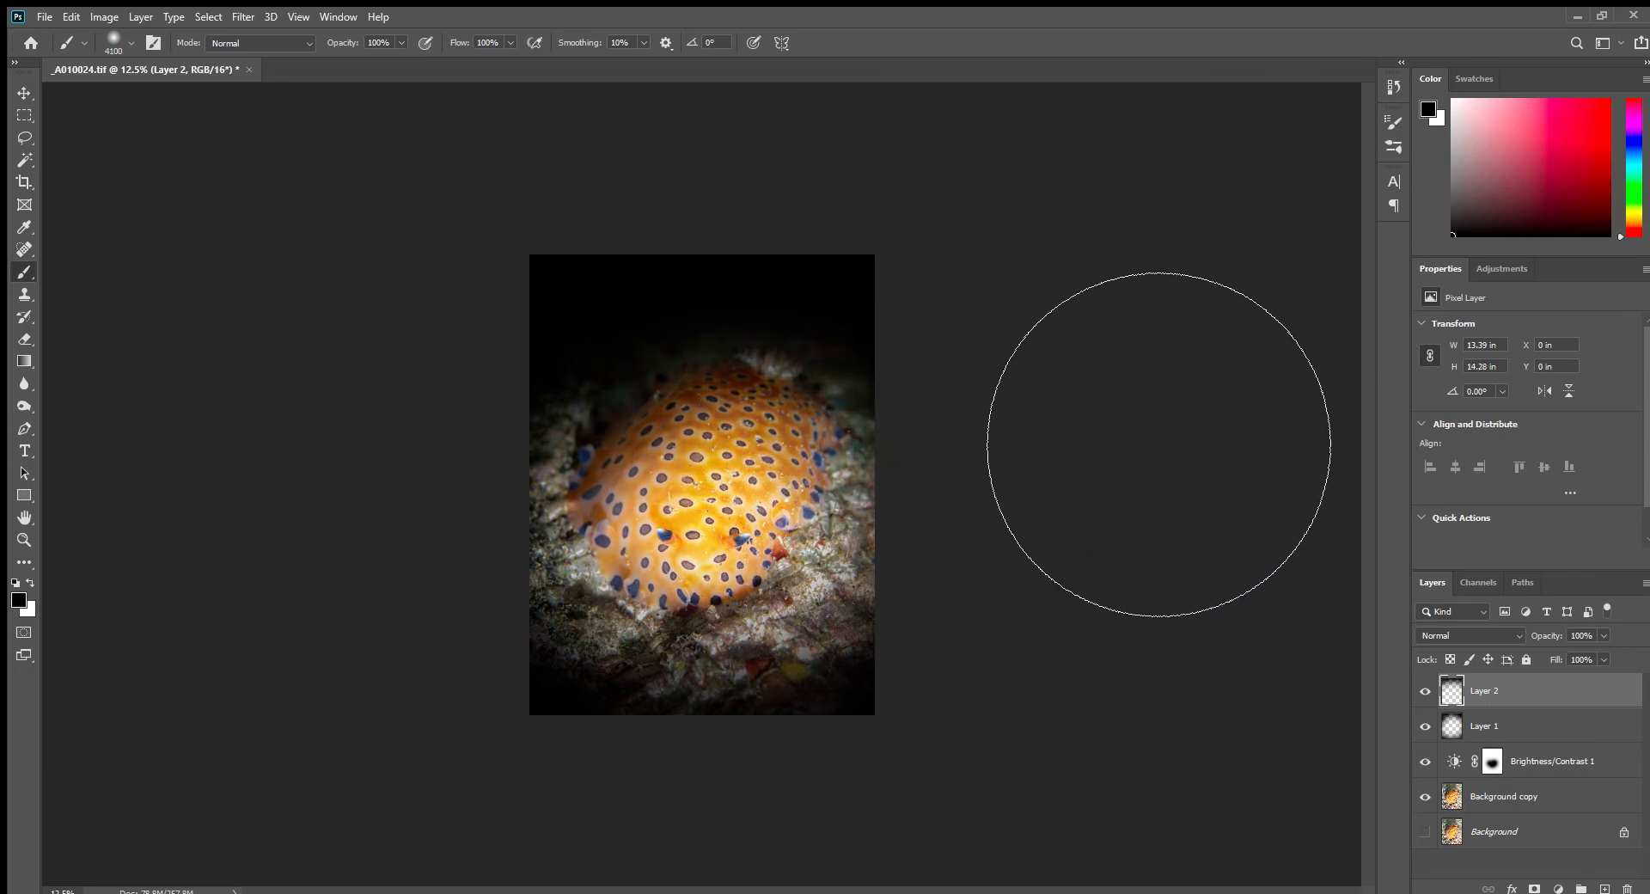
{"action": "left_click", "coordinate": [1142, 492]}
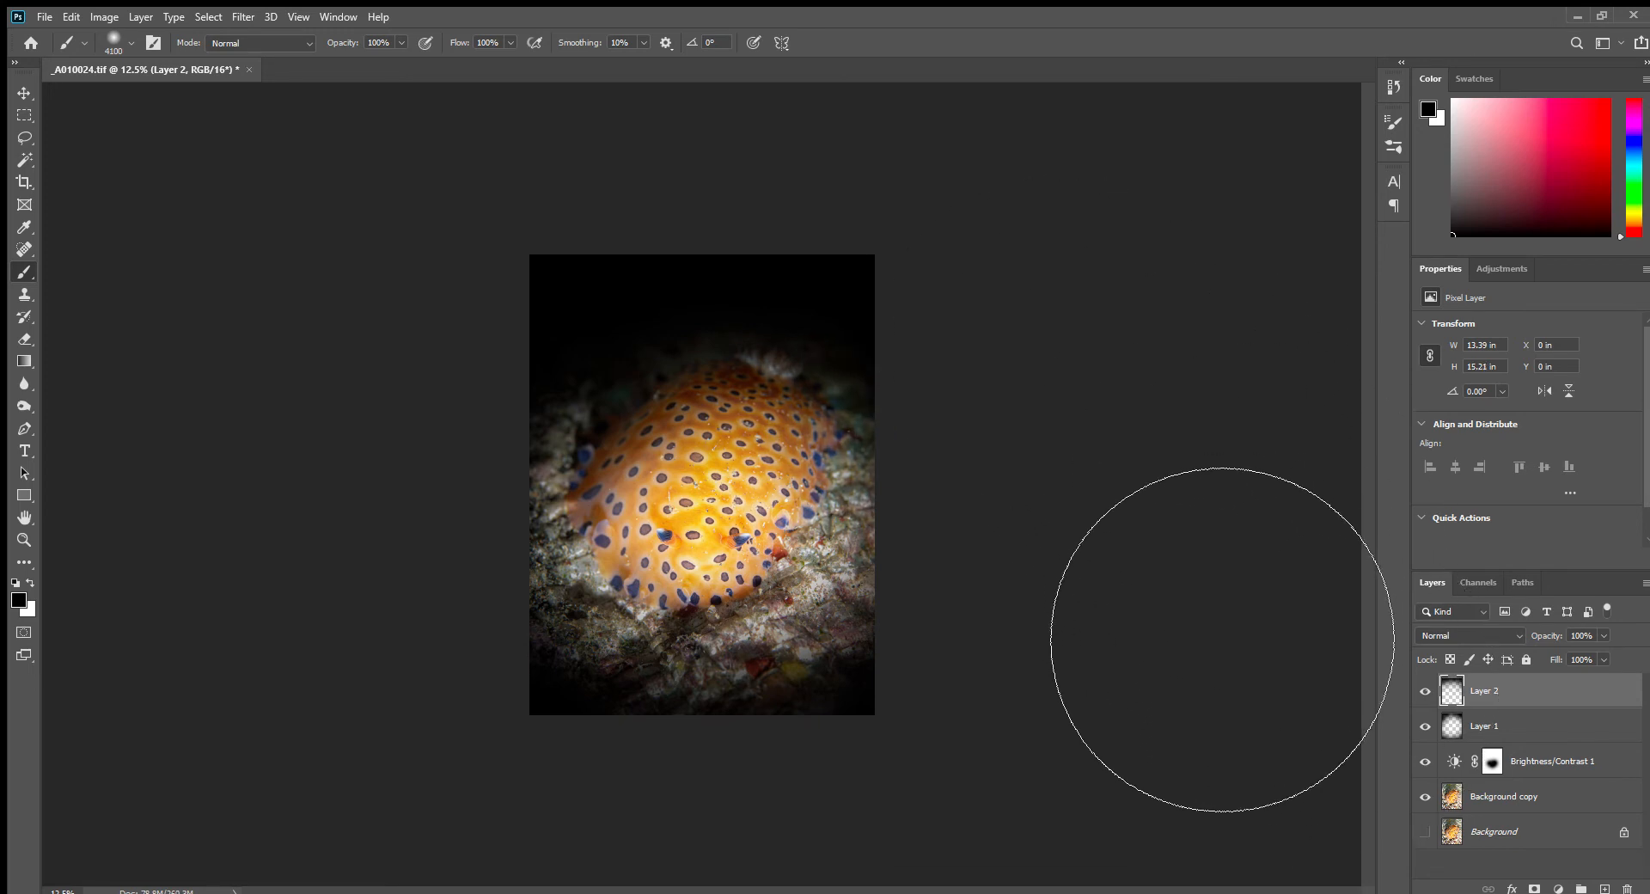
{"action": "left_click", "coordinate": [1222, 640]}
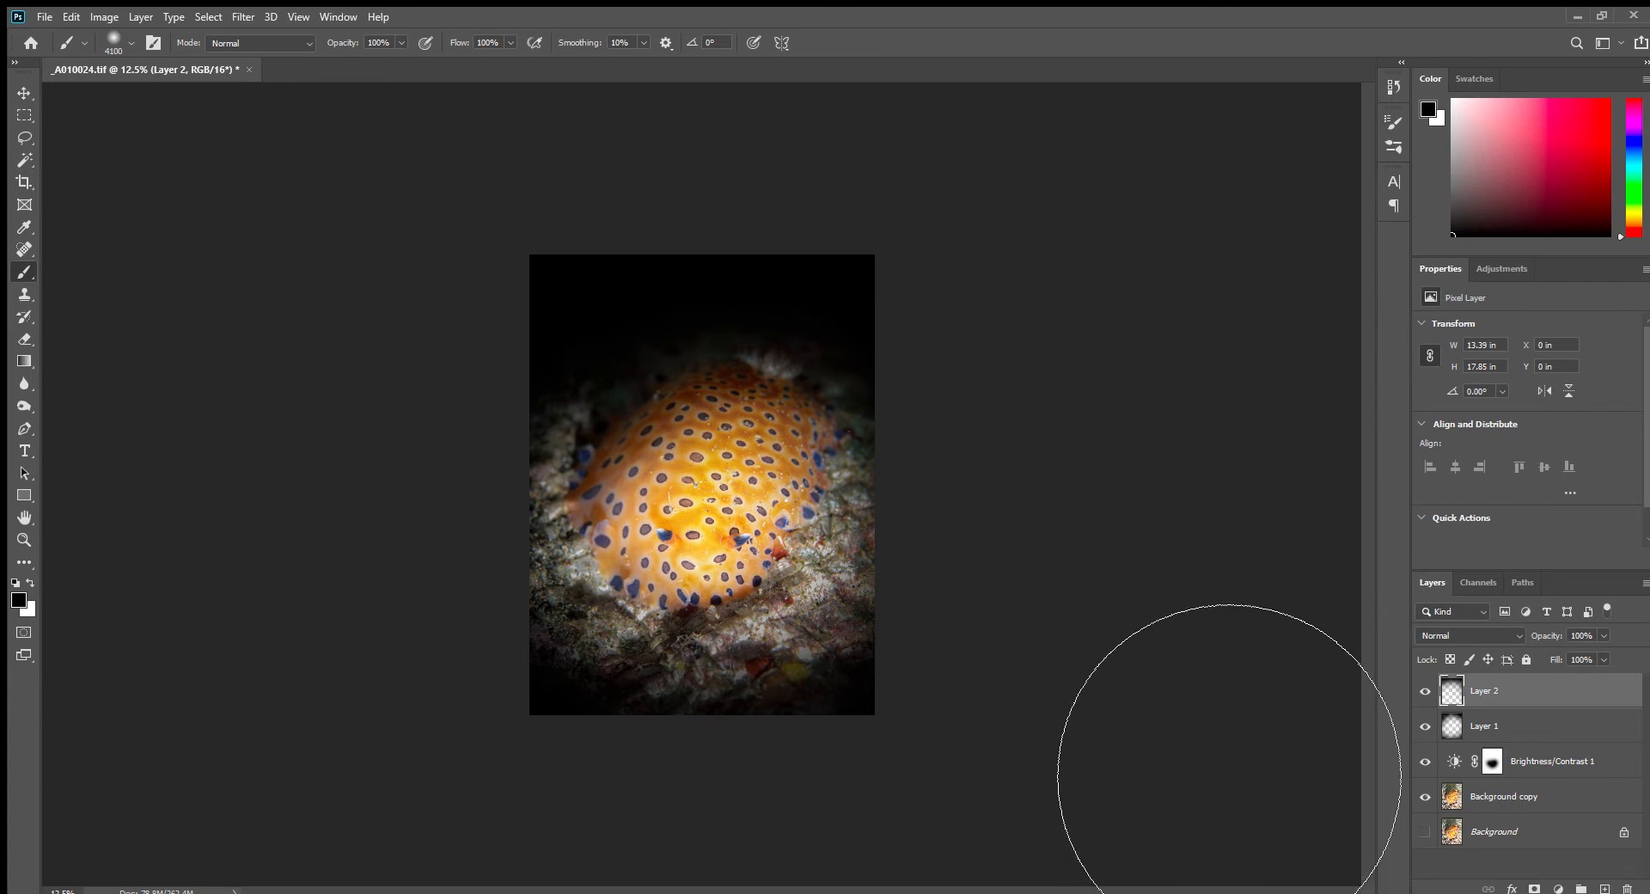
{"action": "left_click", "coordinate": [1217, 717]}
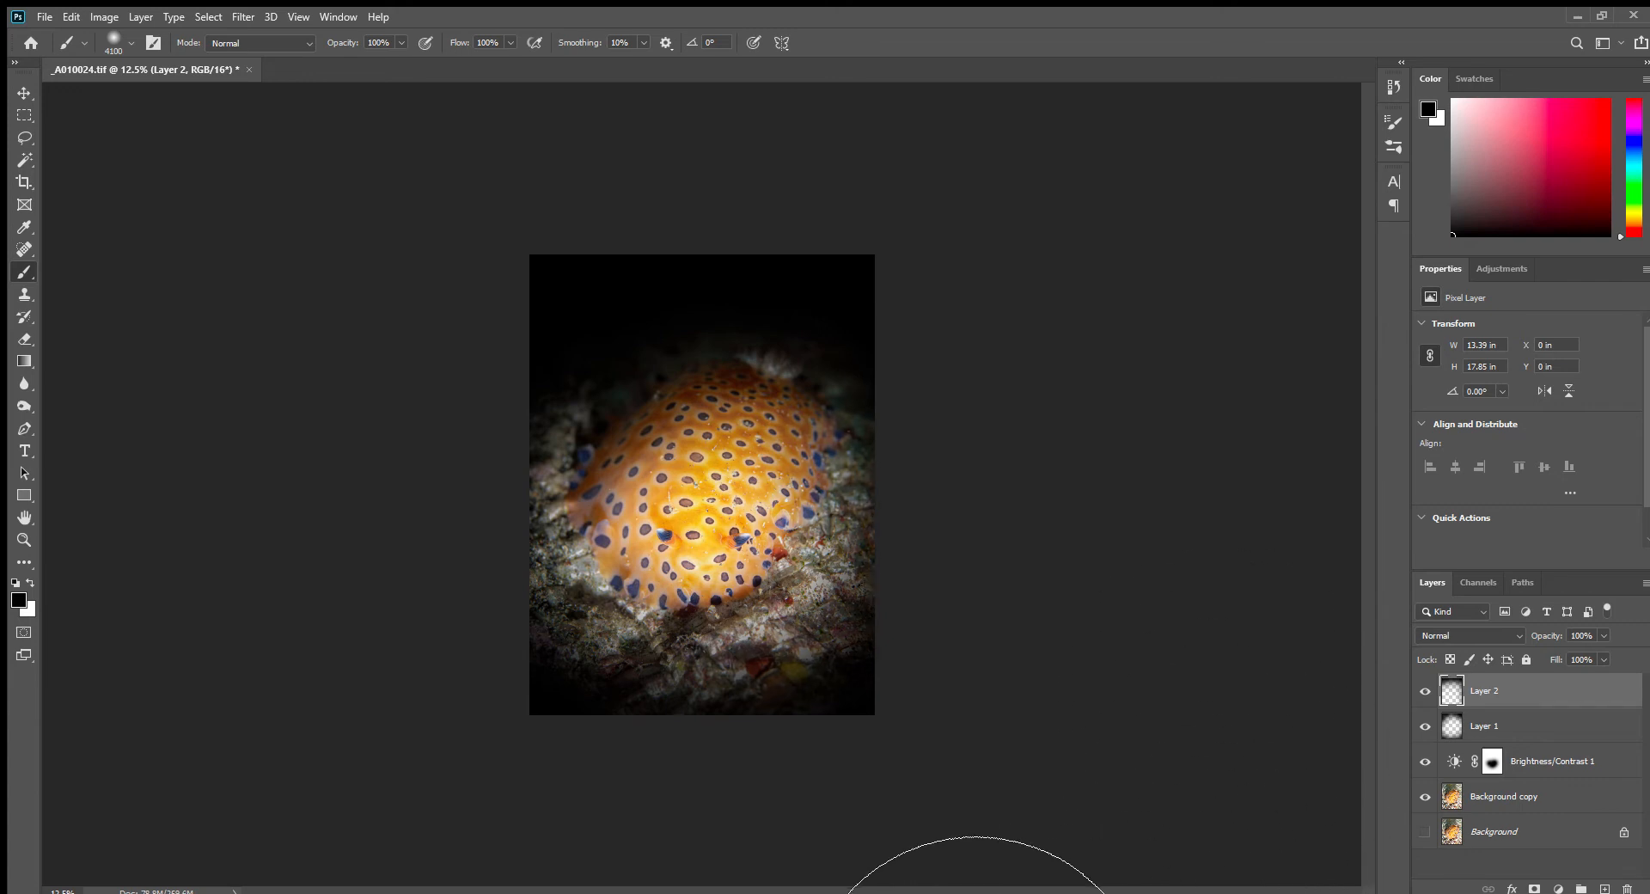
{"action": "left_click", "coordinate": [941, 893]}
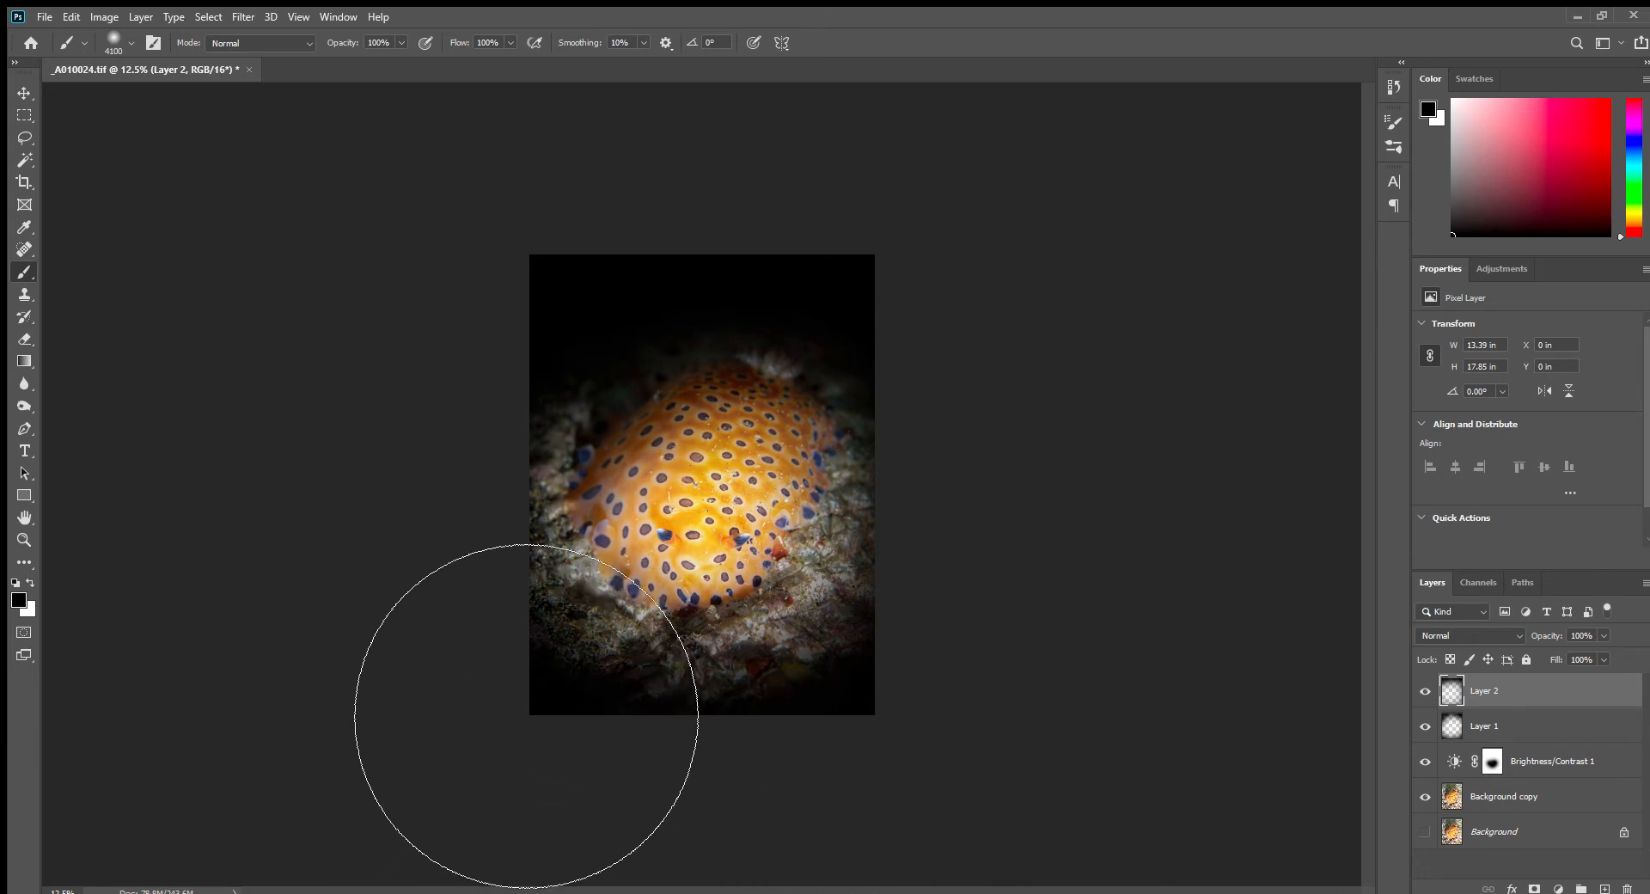
{"action": "left_click", "coordinate": [559, 421]}
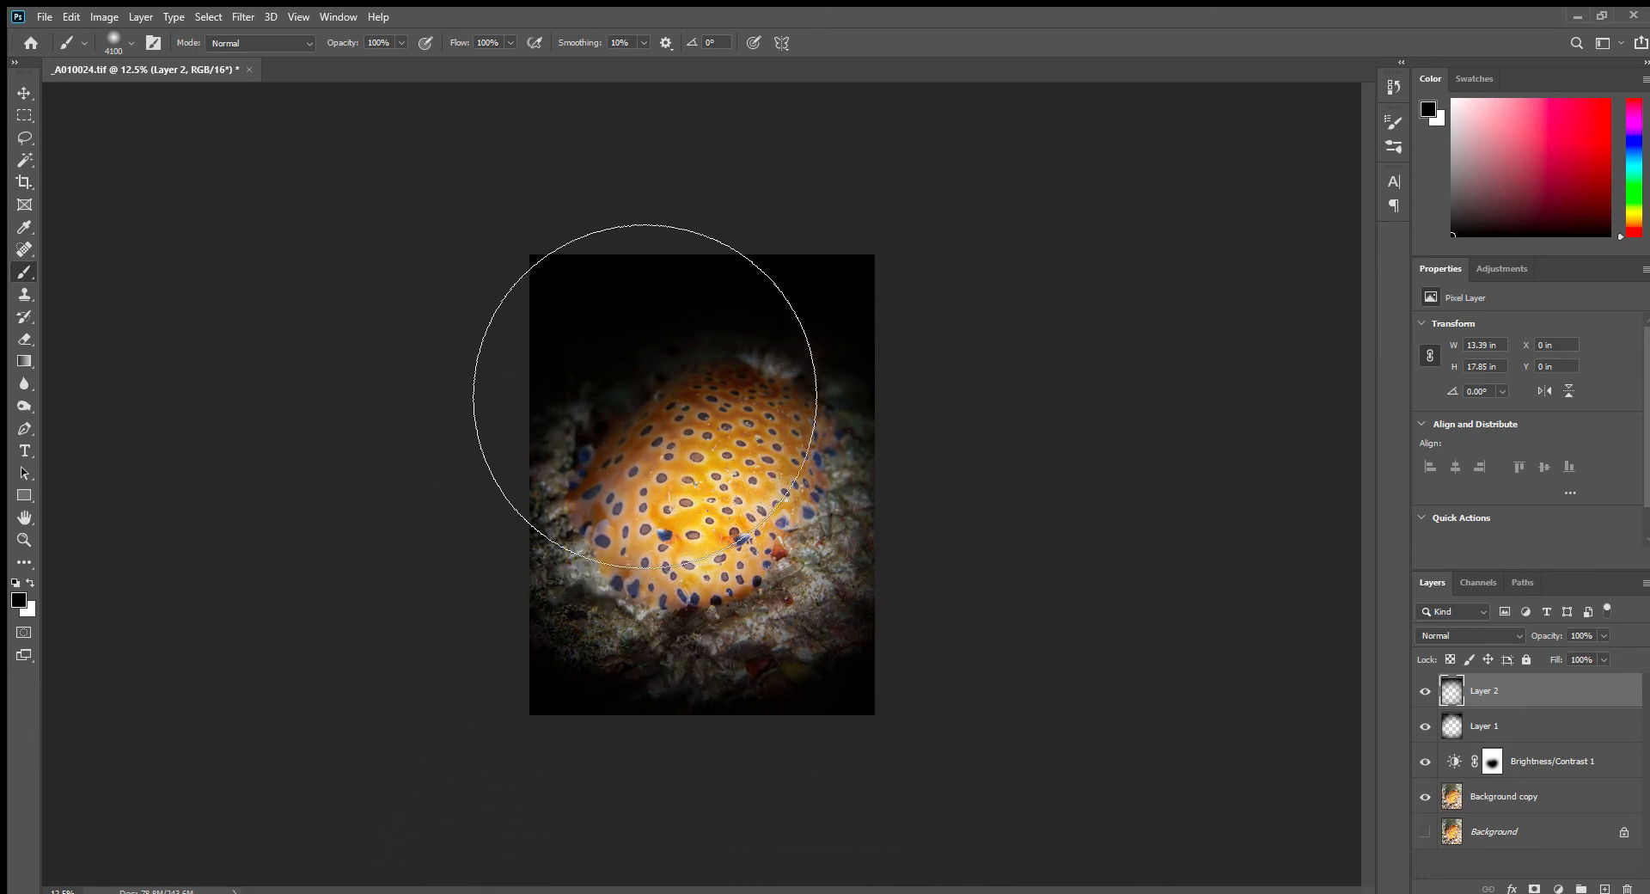
{"action": "left_click", "coordinate": [1426, 691]}
{"action": "left_click", "coordinate": [1425, 691]}
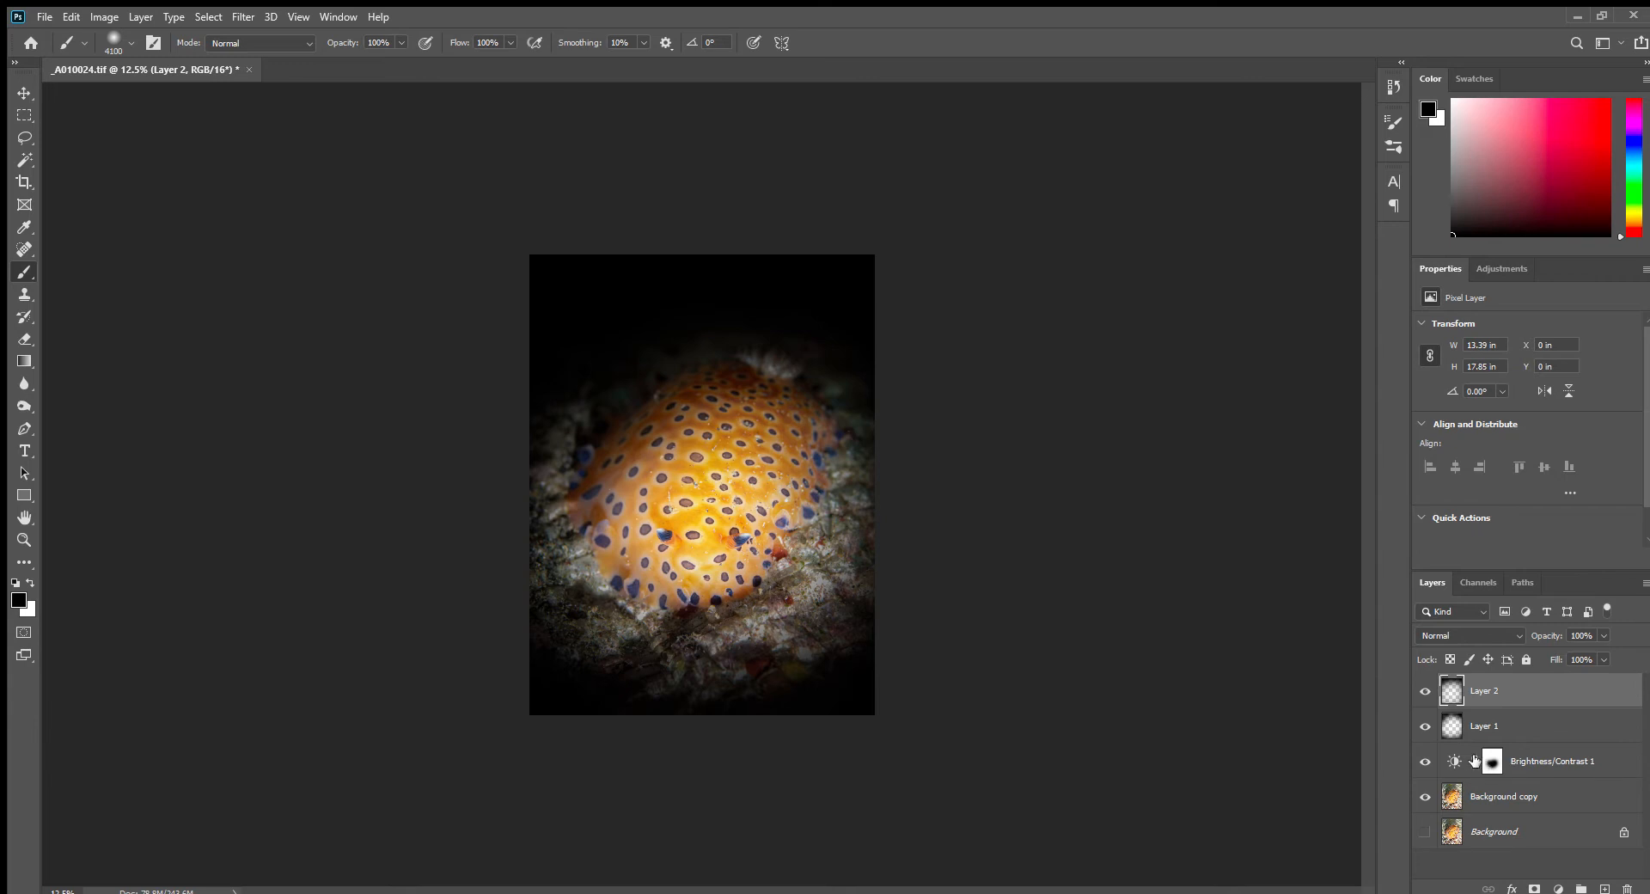
Add a new layer above the vignette layers and reduce the brush to 500 px for work around the sea slug.
{"action": "left_click", "coordinate": [1605, 886]}
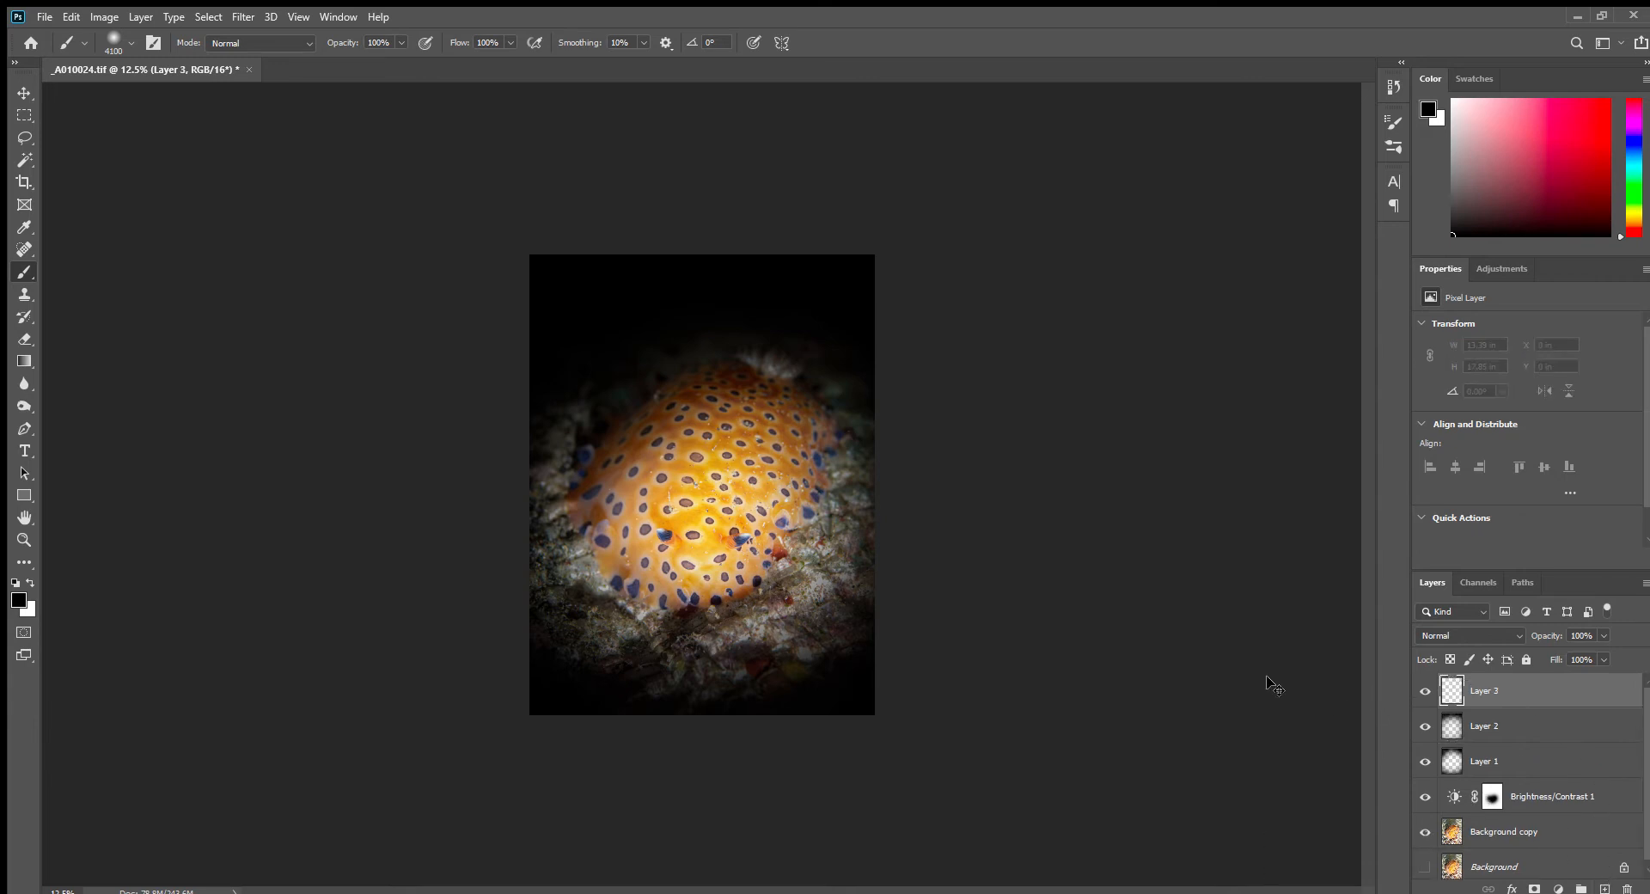
{"action": "key", "text": "ctrl+plus"}
{"action": "key", "text": "ctrl+plus"}
{"action": "key", "text": "ctrl+plus"}
{"action": "key", "text": "bracketleft"}
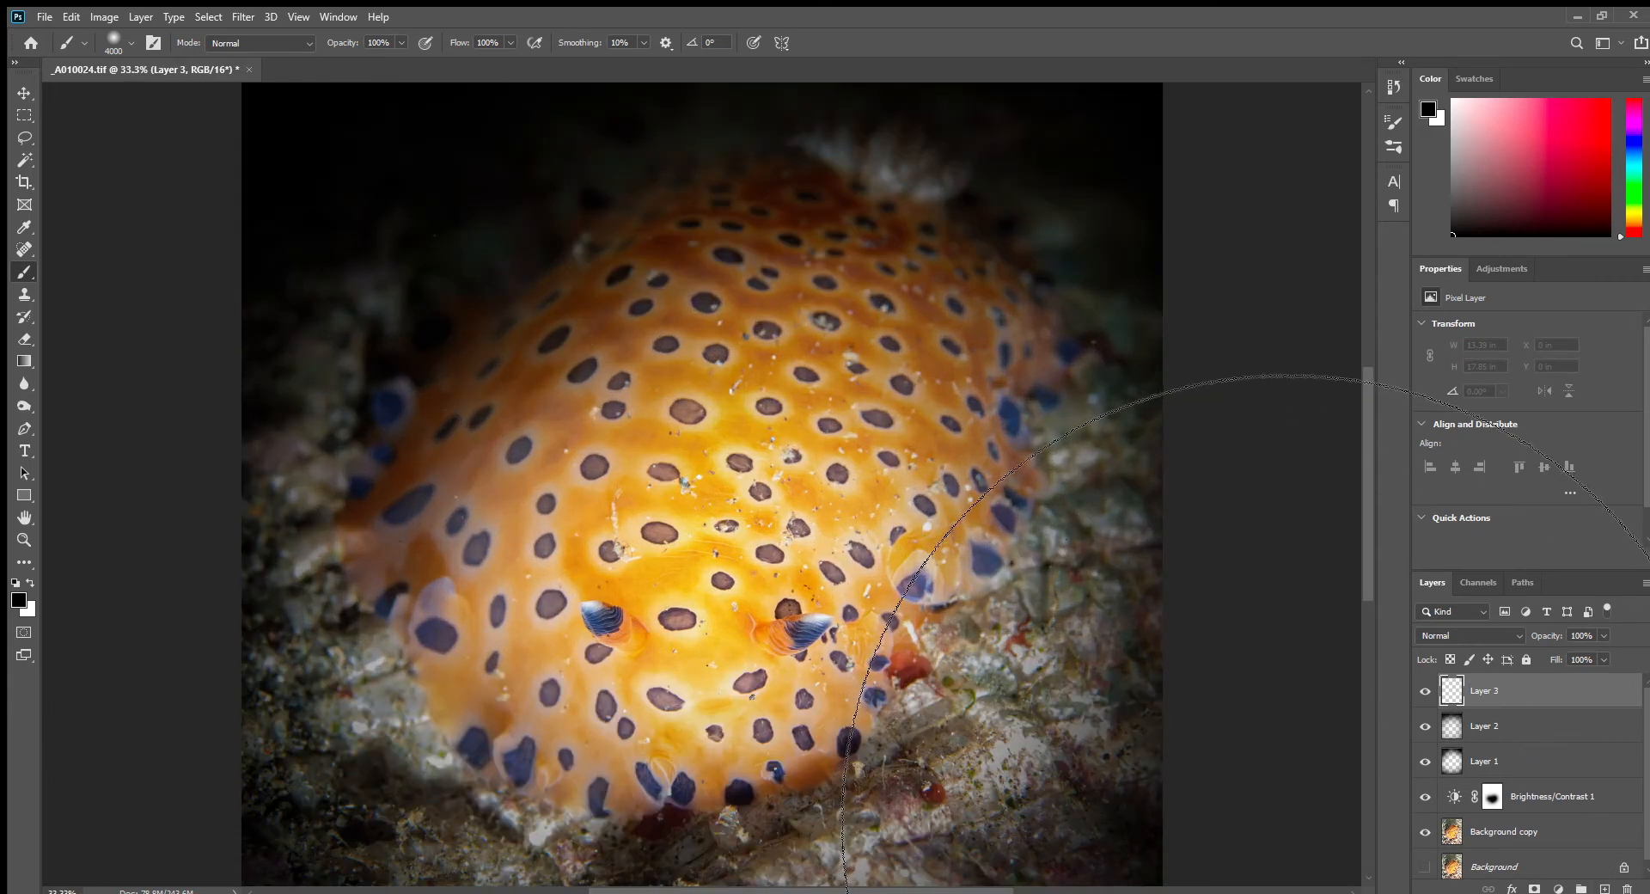
{"action": "key", "text": "bracketleft"}
{"action": "key", "text": "bracketleft"}
{"action": "key", "text": "bracketleft"}
{"action": "key", "text": "bracketleft"}
{"action": "key", "text": "bracketleft"}
{"action": "key", "text": "bracketleft"}
{"action": "key", "text": "bracketleft"}
{"action": "key", "text": "bracketleft"}
{"action": "key", "text": "bracketleft"}
{"action": "key", "text": "bracketleft"}
{"action": "key", "text": "bracketleft"}
{"action": "key", "text": "bracketleft"}
{"action": "key", "text": "bracketleft"}
{"action": "key", "text": "bracketleft"}
{"action": "key", "text": "bracketleft"}
{"action": "key", "text": "bracketleft"}
{"action": "key", "text": "bracketleft"}
{"action": "key", "text": "bracketleft"}
{"action": "key", "text": "bracketleft"}
{"action": "key", "text": "bracketleft"}
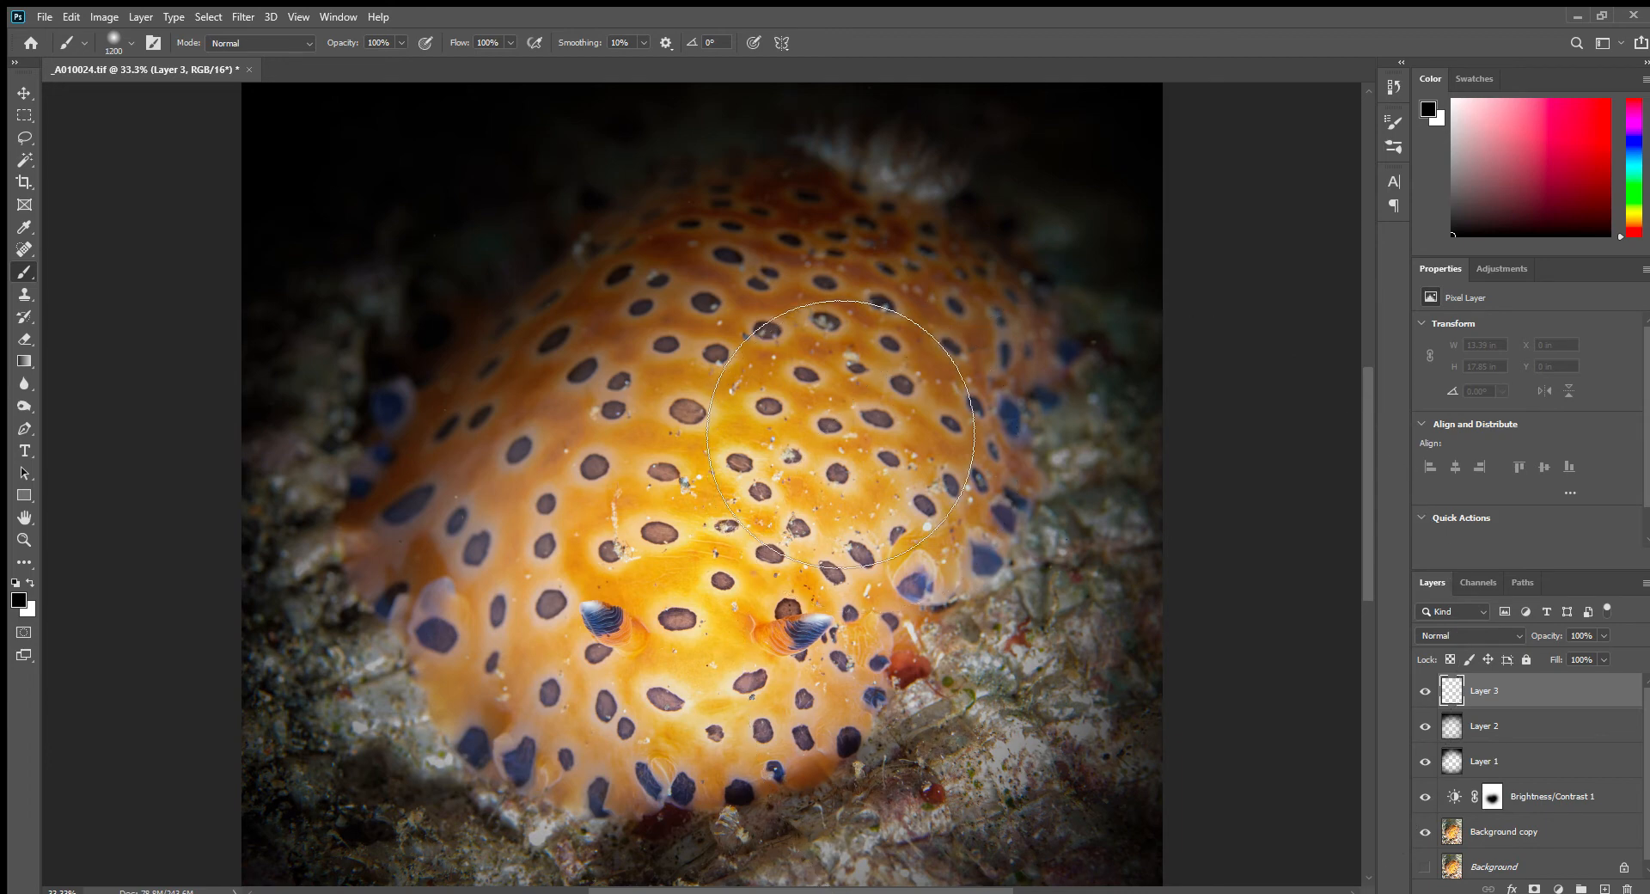
{"action": "key", "text": "bracketleft"}
{"action": "key", "text": "bracketleft"}
{"action": "key", "text": "bracketleft"}
{"action": "key", "text": "bracketleft"}
{"action": "key", "text": "bracketleft"}
{"action": "key", "text": "bracketleft"}
{"action": "key", "text": "bracketleft"}
{"action": "mouse_move", "coordinate": [504, 270]}
{"action": "left_mouse_down"}
{"action": "mouse_move", "coordinate": [545, 441]}
{"action": "mouse_move", "coordinate": [580, 490]}
{"action": "left_mouse_up"}
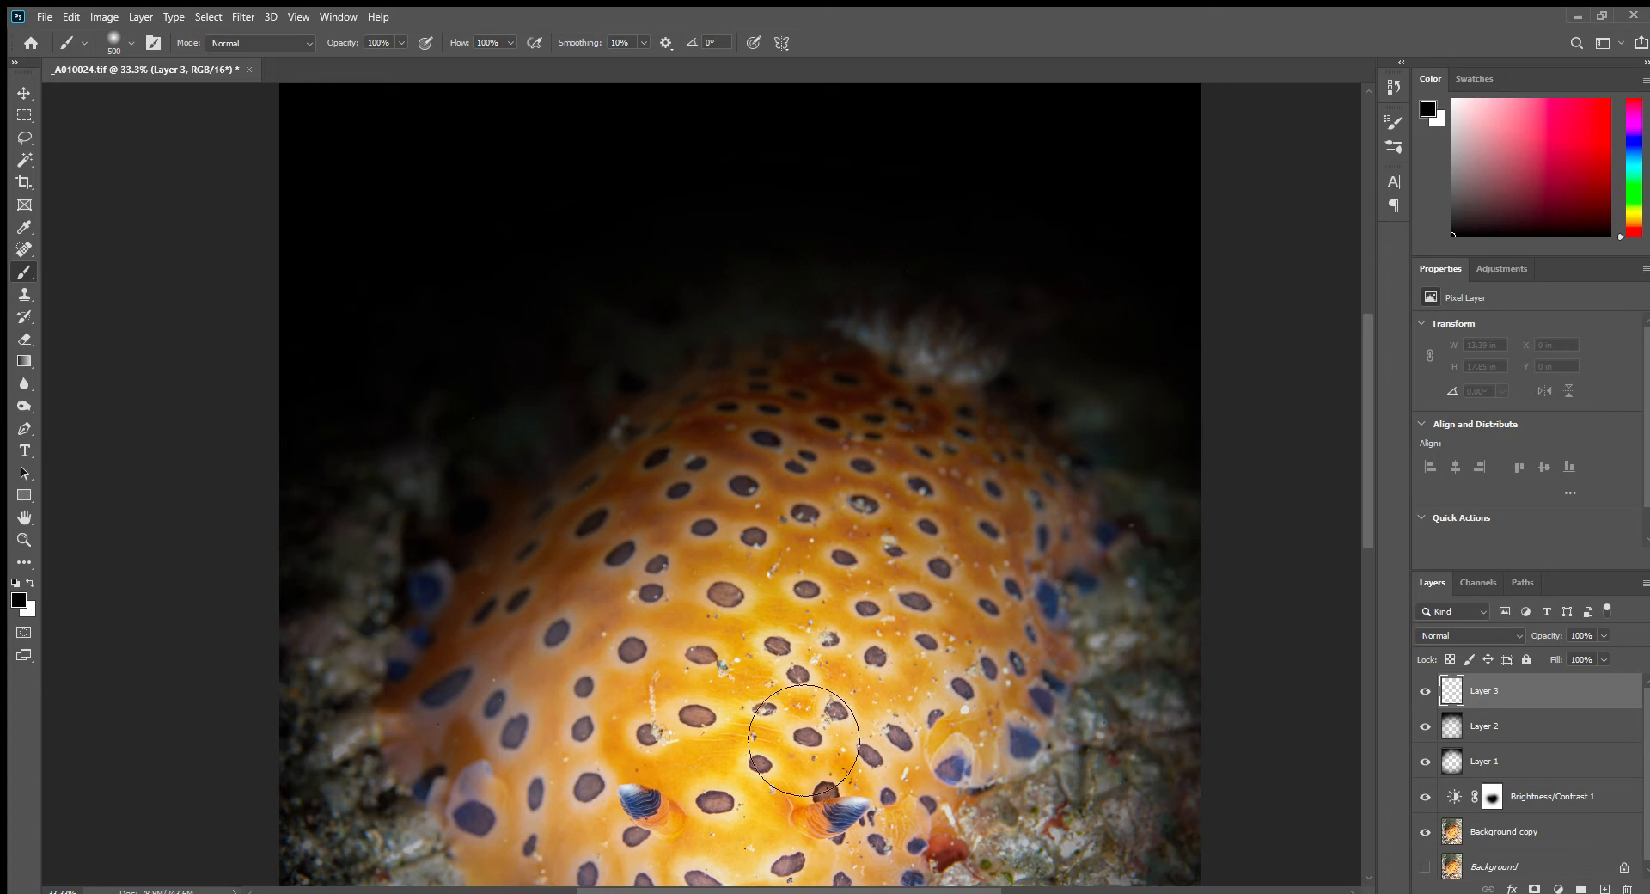
Paint black with the 500 px brush closely around the sea slug's upper outline, from its left side over to the right edge.
{"action": "left_click", "coordinate": [752, 685]}
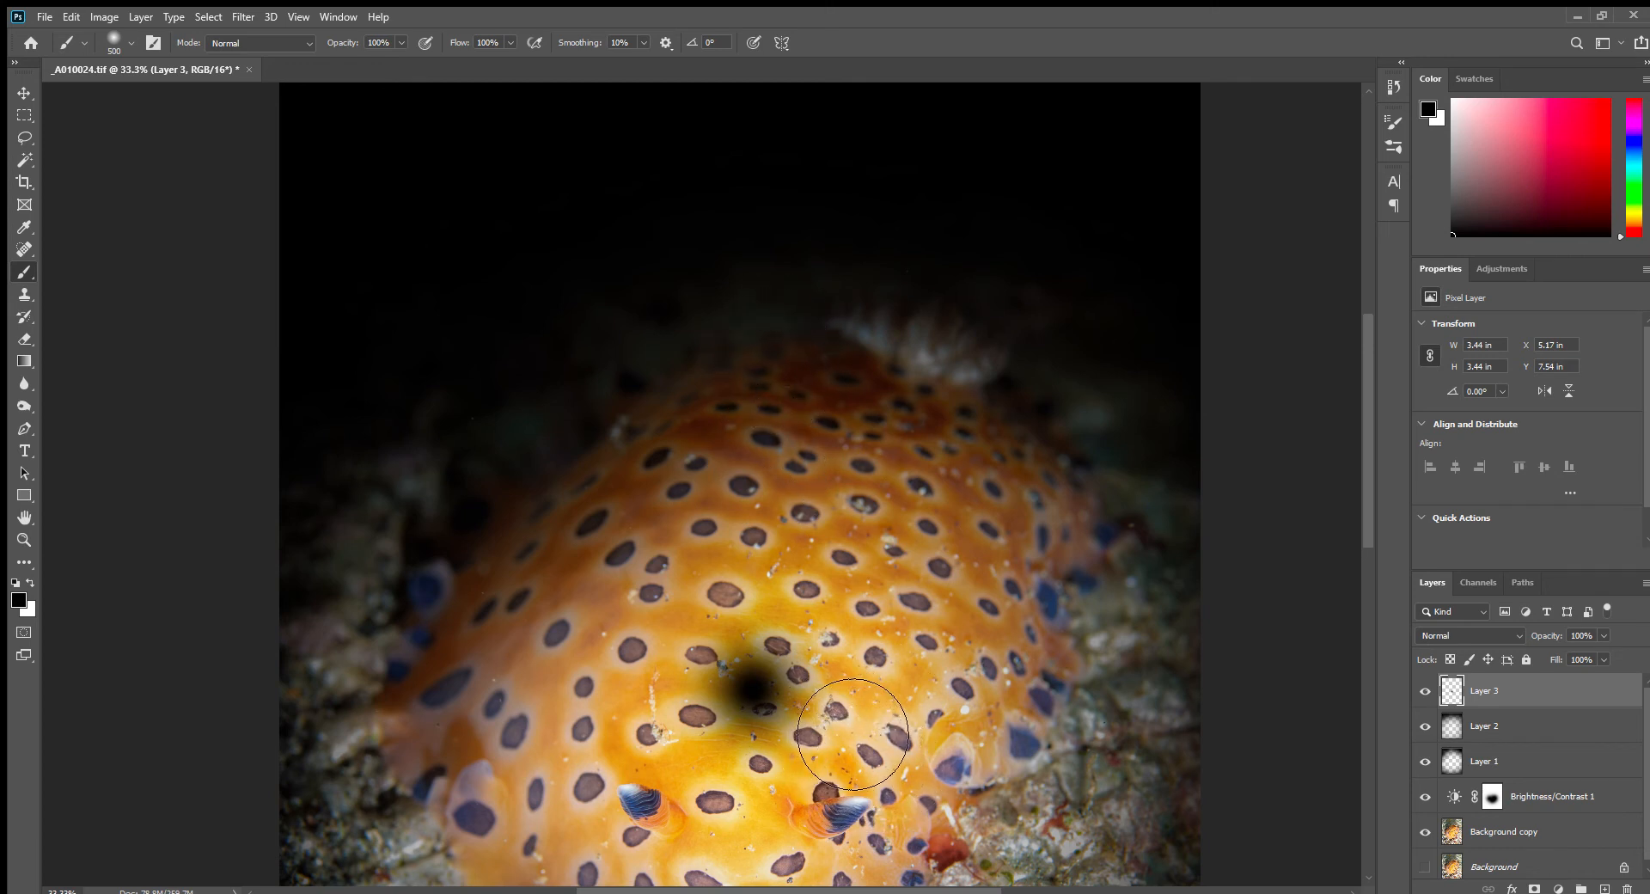
{"action": "key", "text": "ctrl+z"}
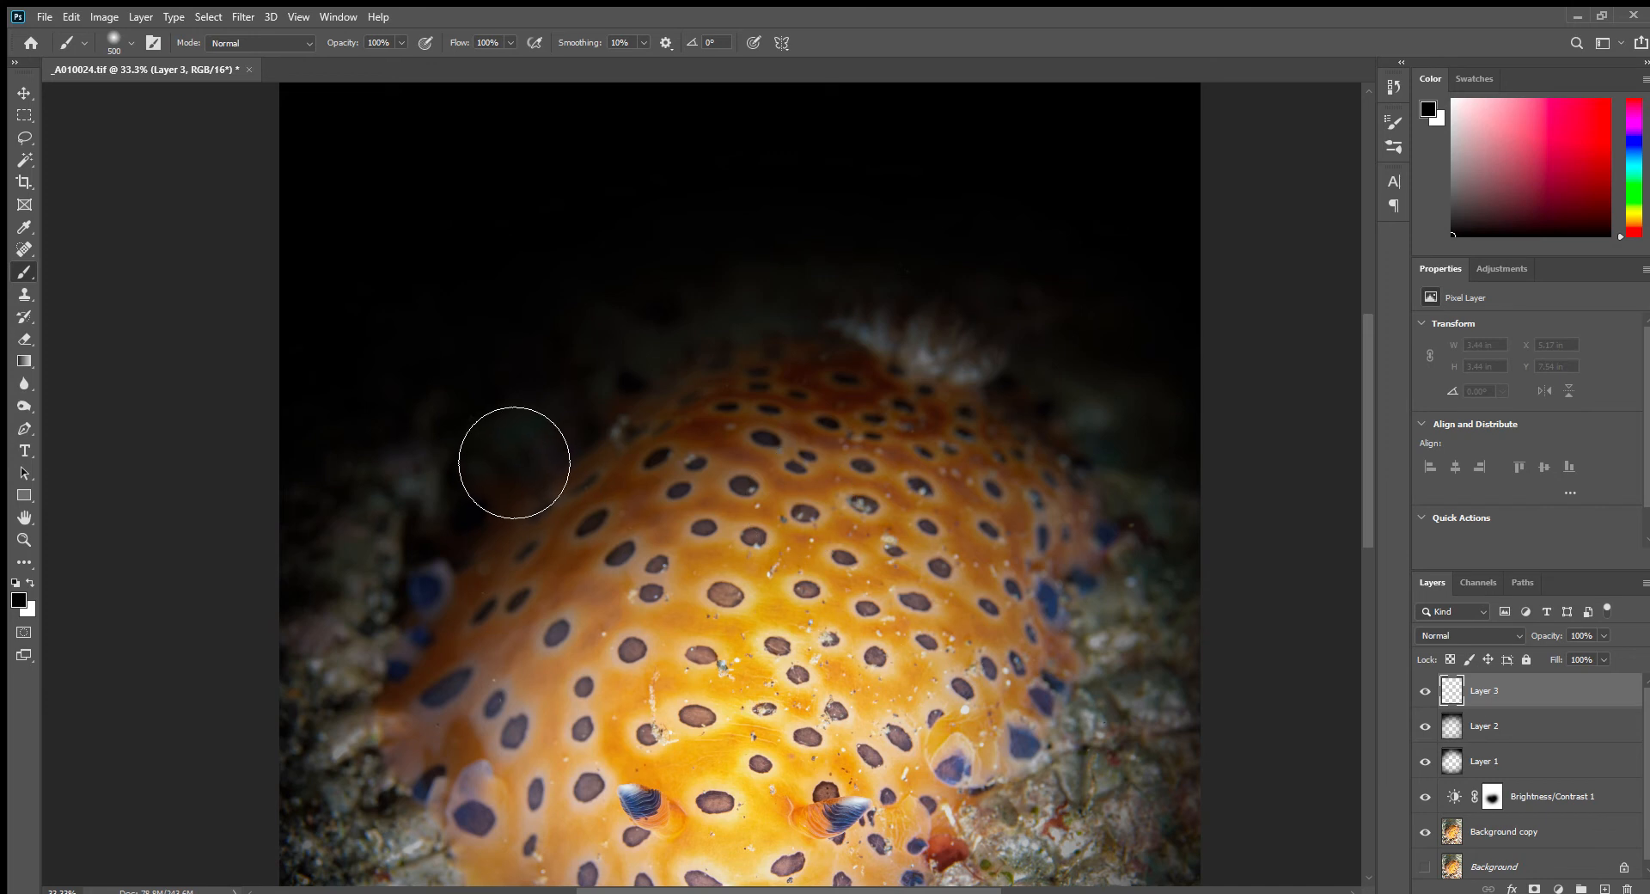
{"action": "left_click_drag", "start_coordinate": [445, 530], "coordinate": [478, 485]}
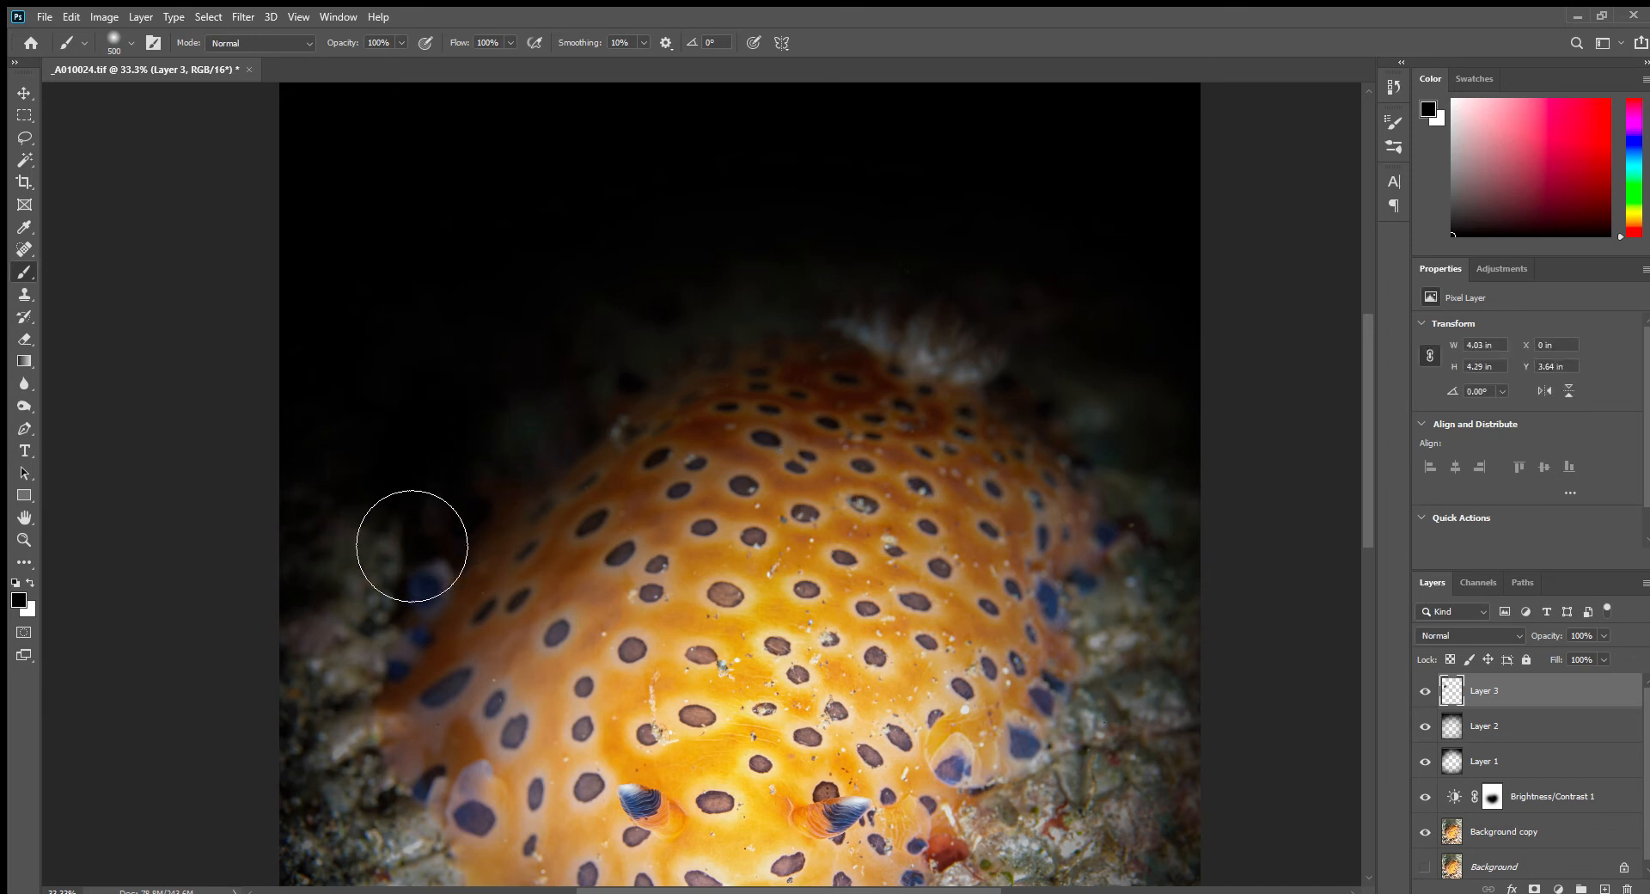
{"action": "mouse_move", "coordinate": [411, 545]}
{"action": "left_mouse_down"}
{"action": "mouse_move", "coordinate": [394, 689]}
{"action": "mouse_move", "coordinate": [426, 581]}
{"action": "mouse_move", "coordinate": [480, 520]}
{"action": "left_mouse_up"}
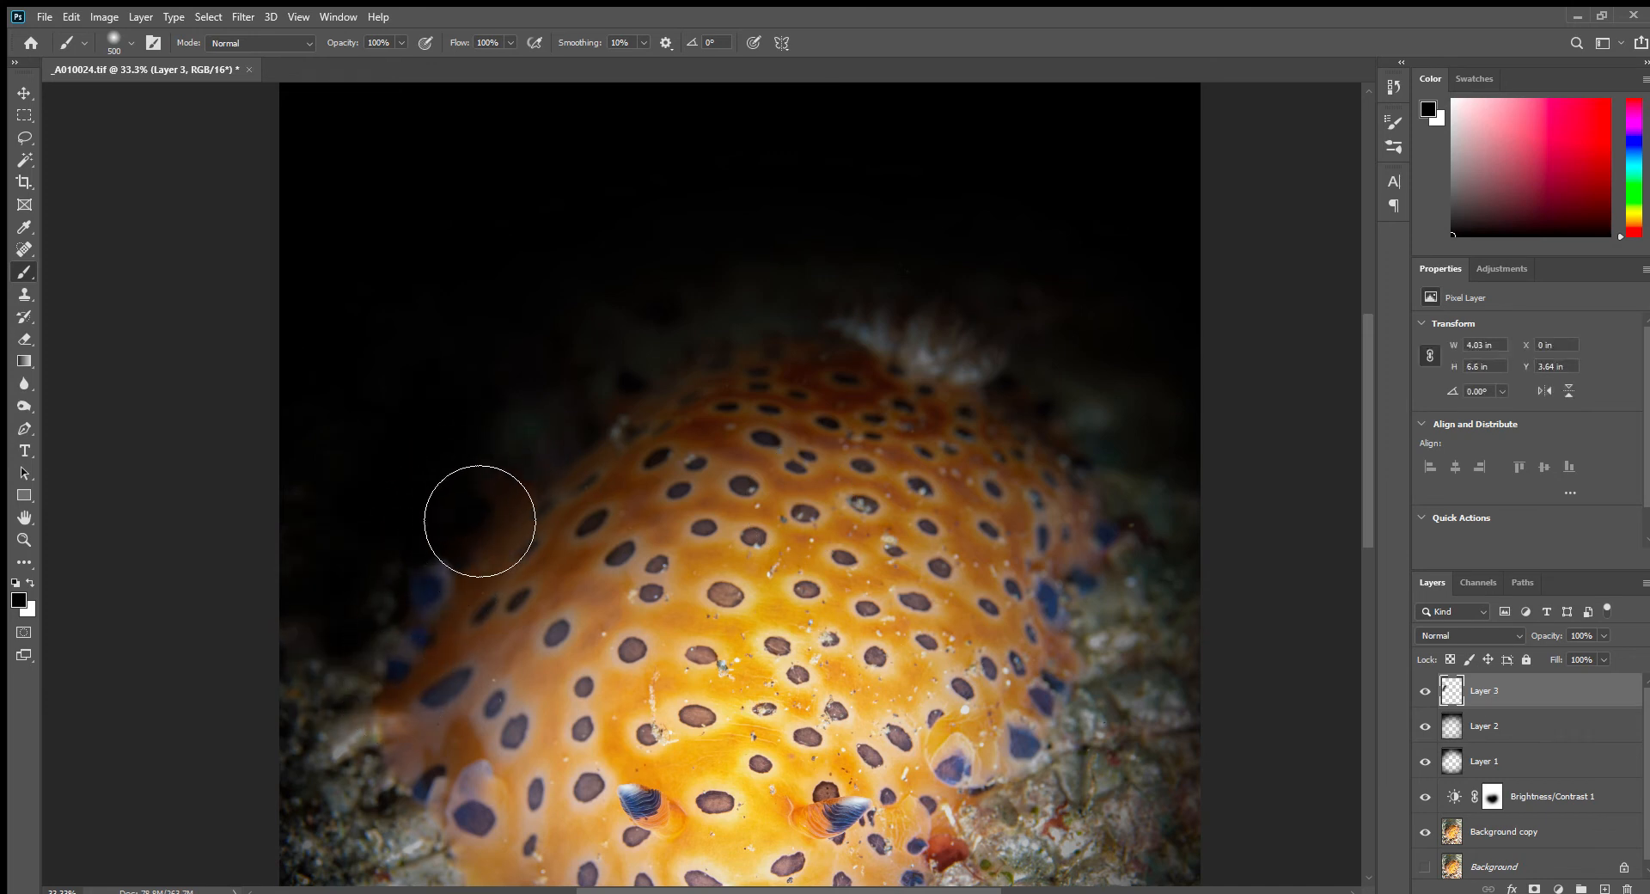
{"action": "mouse_move", "coordinate": [413, 648]}
{"action": "left_mouse_down"}
{"action": "mouse_move", "coordinate": [481, 536]}
{"action": "mouse_move", "coordinate": [589, 473]}
{"action": "mouse_move", "coordinate": [622, 395]}
{"action": "mouse_move", "coordinate": [670, 365]}
{"action": "mouse_move", "coordinate": [644, 390]}
{"action": "mouse_move", "coordinate": [734, 336]}
{"action": "mouse_move", "coordinate": [850, 329]}
{"action": "mouse_move", "coordinate": [974, 282]}
{"action": "mouse_move", "coordinate": [1052, 340]}
{"action": "left_mouse_up"}
{"action": "mouse_move", "coordinate": [1161, 425]}
{"action": "left_mouse_down"}
{"action": "mouse_move", "coordinate": [1134, 435]}
{"action": "mouse_move", "coordinate": [1198, 470]}
{"action": "left_mouse_up"}
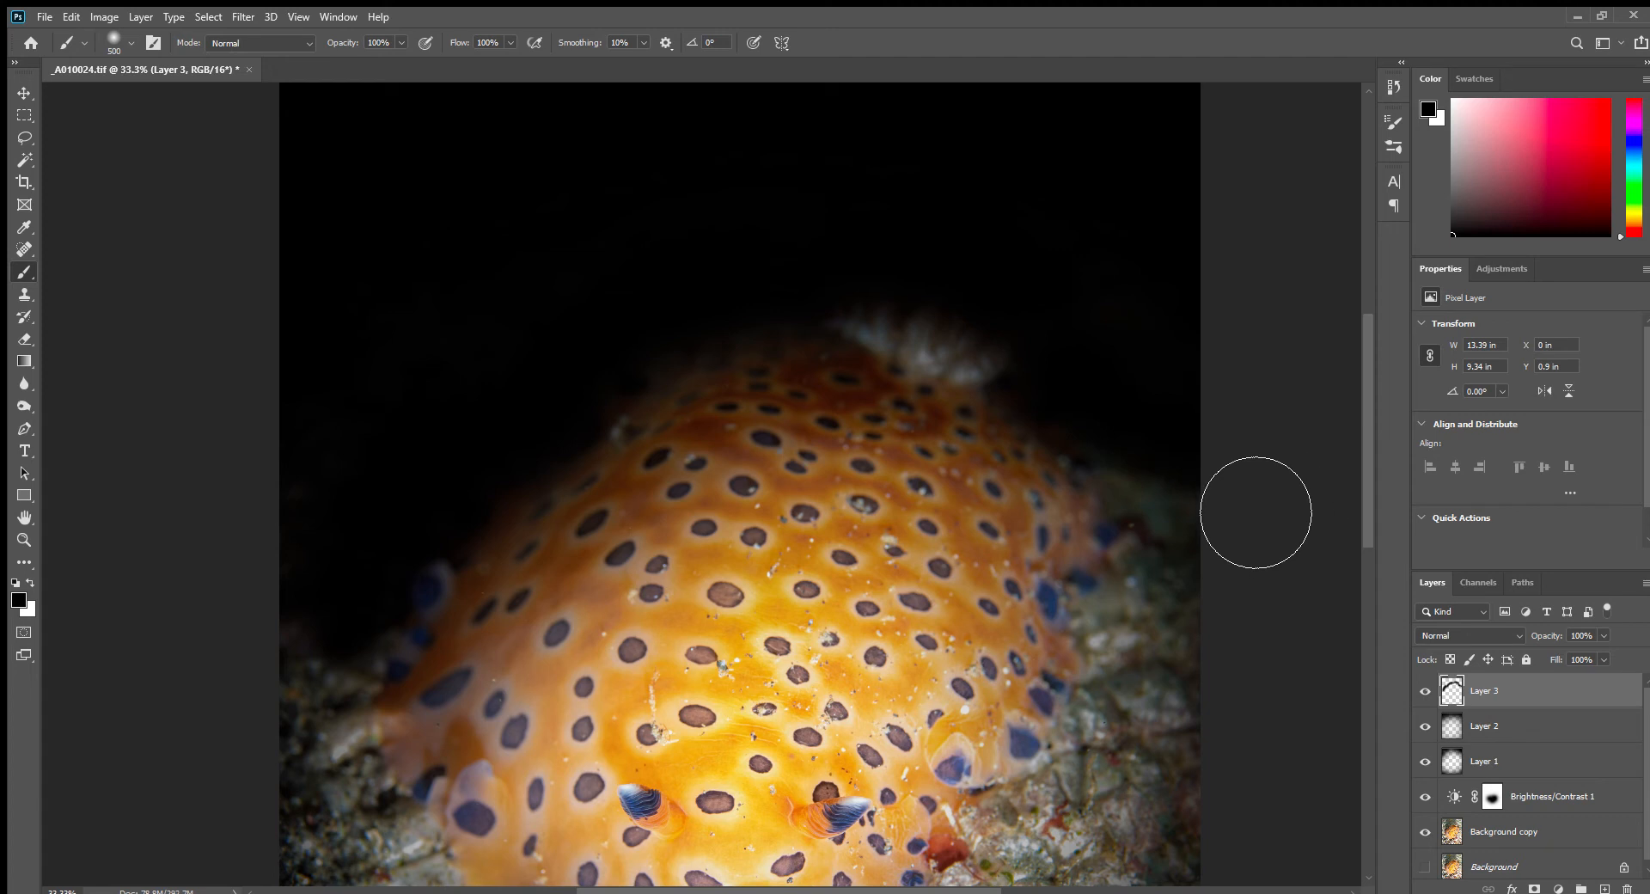
Enlarge the brush to 1600 px and blacken the background to the right, above and to the left of the sea slug.
{"action": "key", "text": "bracketright"}
{"action": "key", "text": "bracketright"}
{"action": "key", "text": "bracketright"}
{"action": "key", "text": "bracketright"}
{"action": "key", "text": "bracketright"}
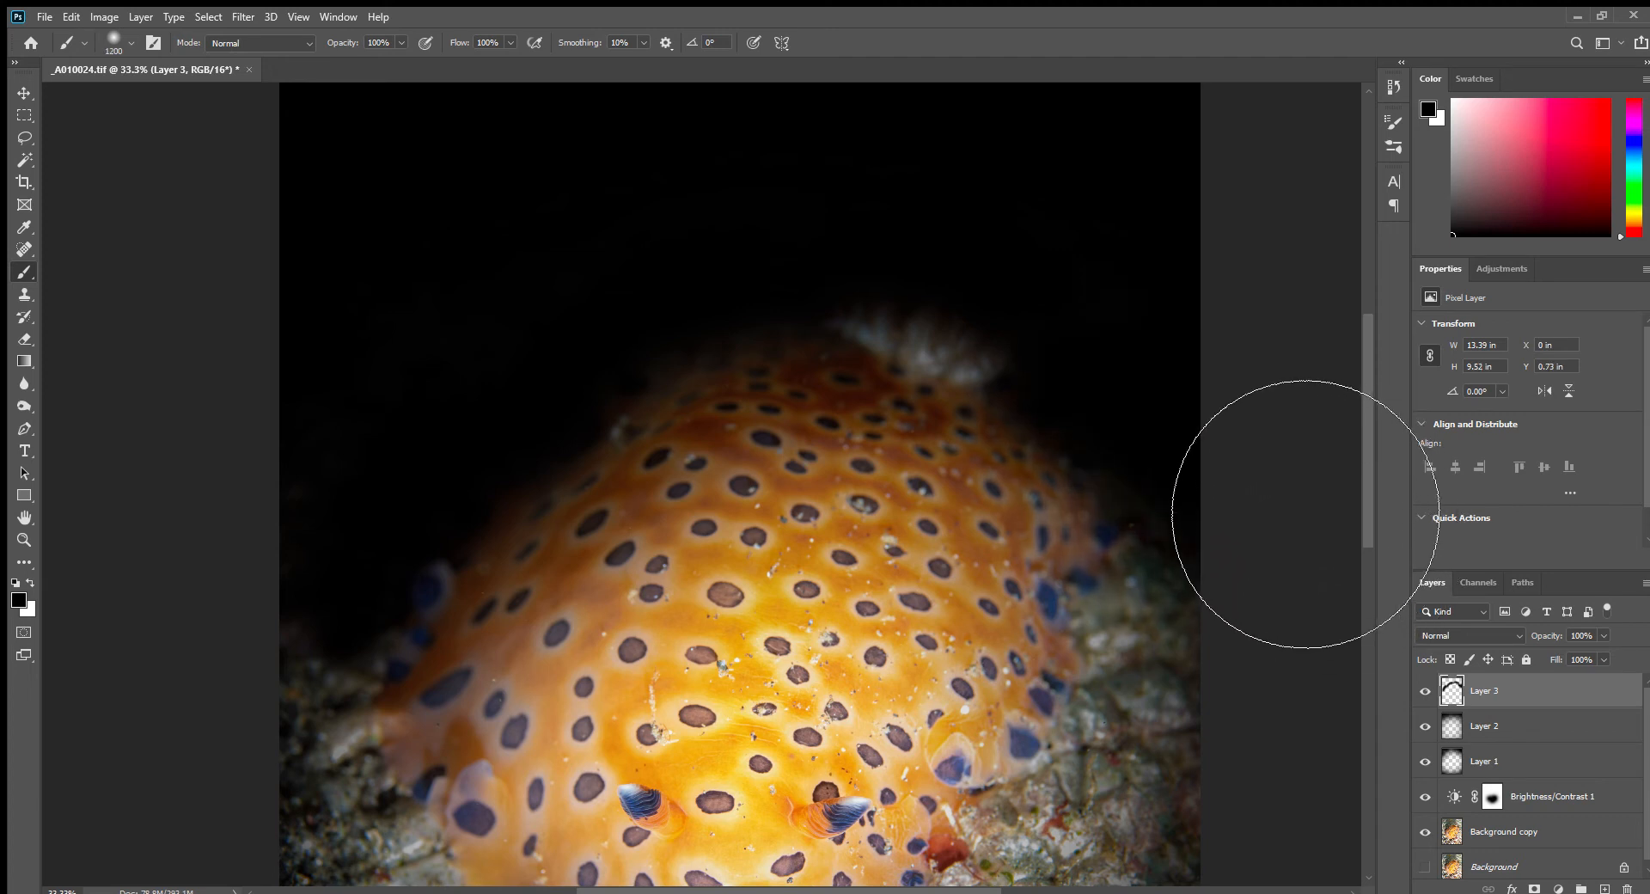
{"action": "key", "text": "bracketright"}
{"action": "key", "text": "bracketright"}
{"action": "key", "text": "bracketright"}
{"action": "key", "text": "bracketright"}
{"action": "key", "text": "bracketright"}
{"action": "key", "text": "bracketright"}
{"action": "mouse_move", "coordinate": [1392, 523]}
{"action": "left_mouse_down"}
{"action": "mouse_move", "coordinate": [1473, 681]}
{"action": "mouse_move", "coordinate": [1435, 547]}
{"action": "mouse_move", "coordinate": [1364, 419]}
{"action": "left_mouse_up"}
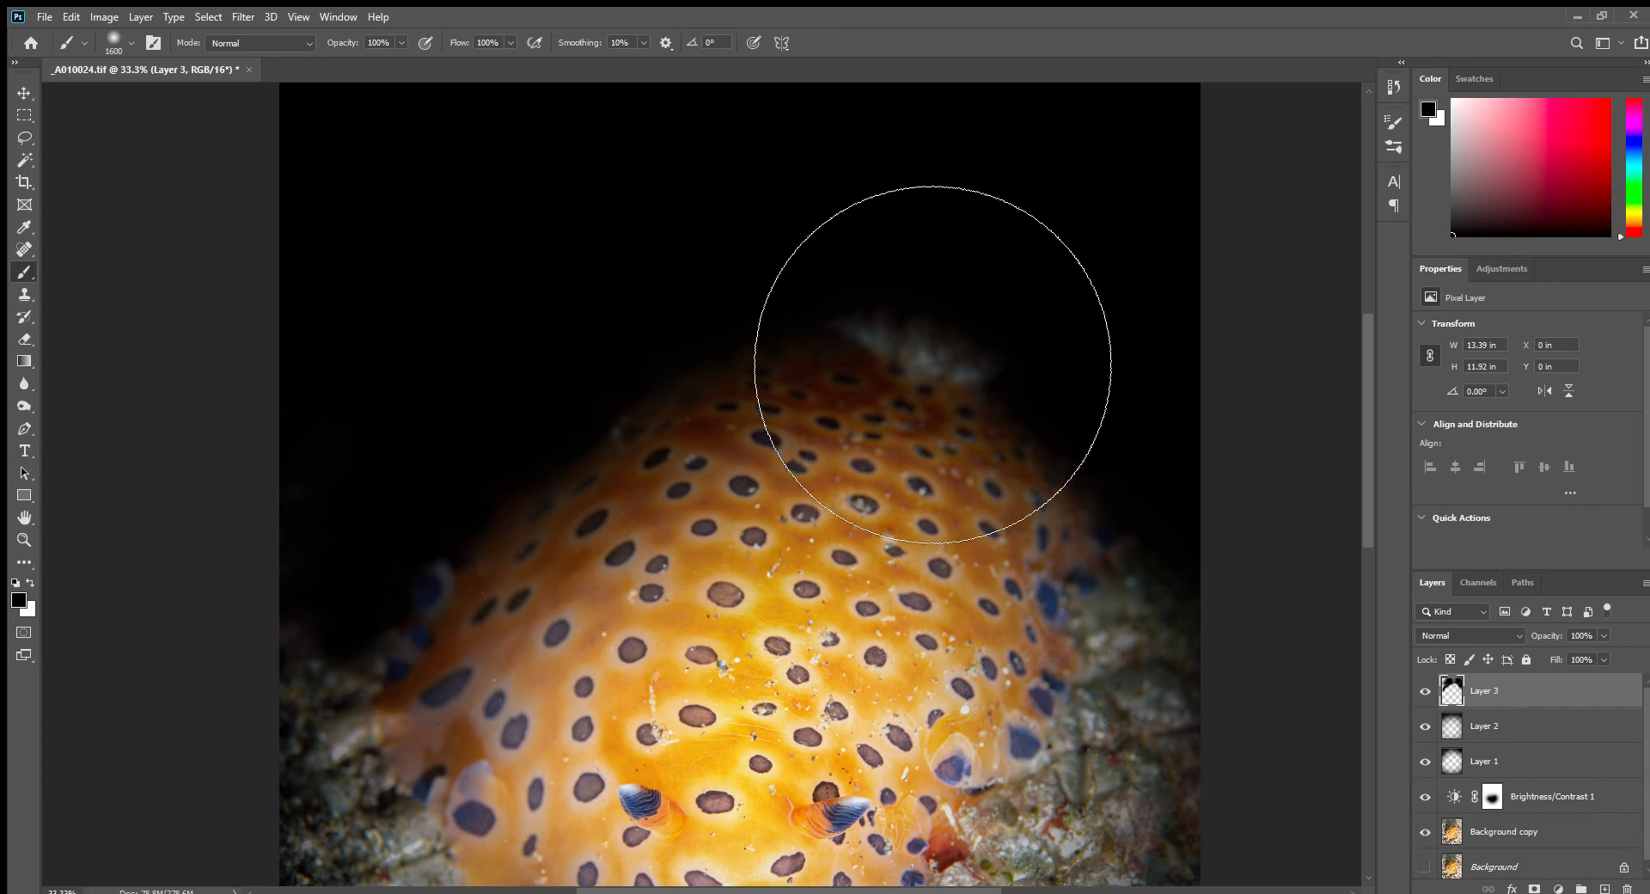
{"action": "key", "text": "ctrl+minus"}
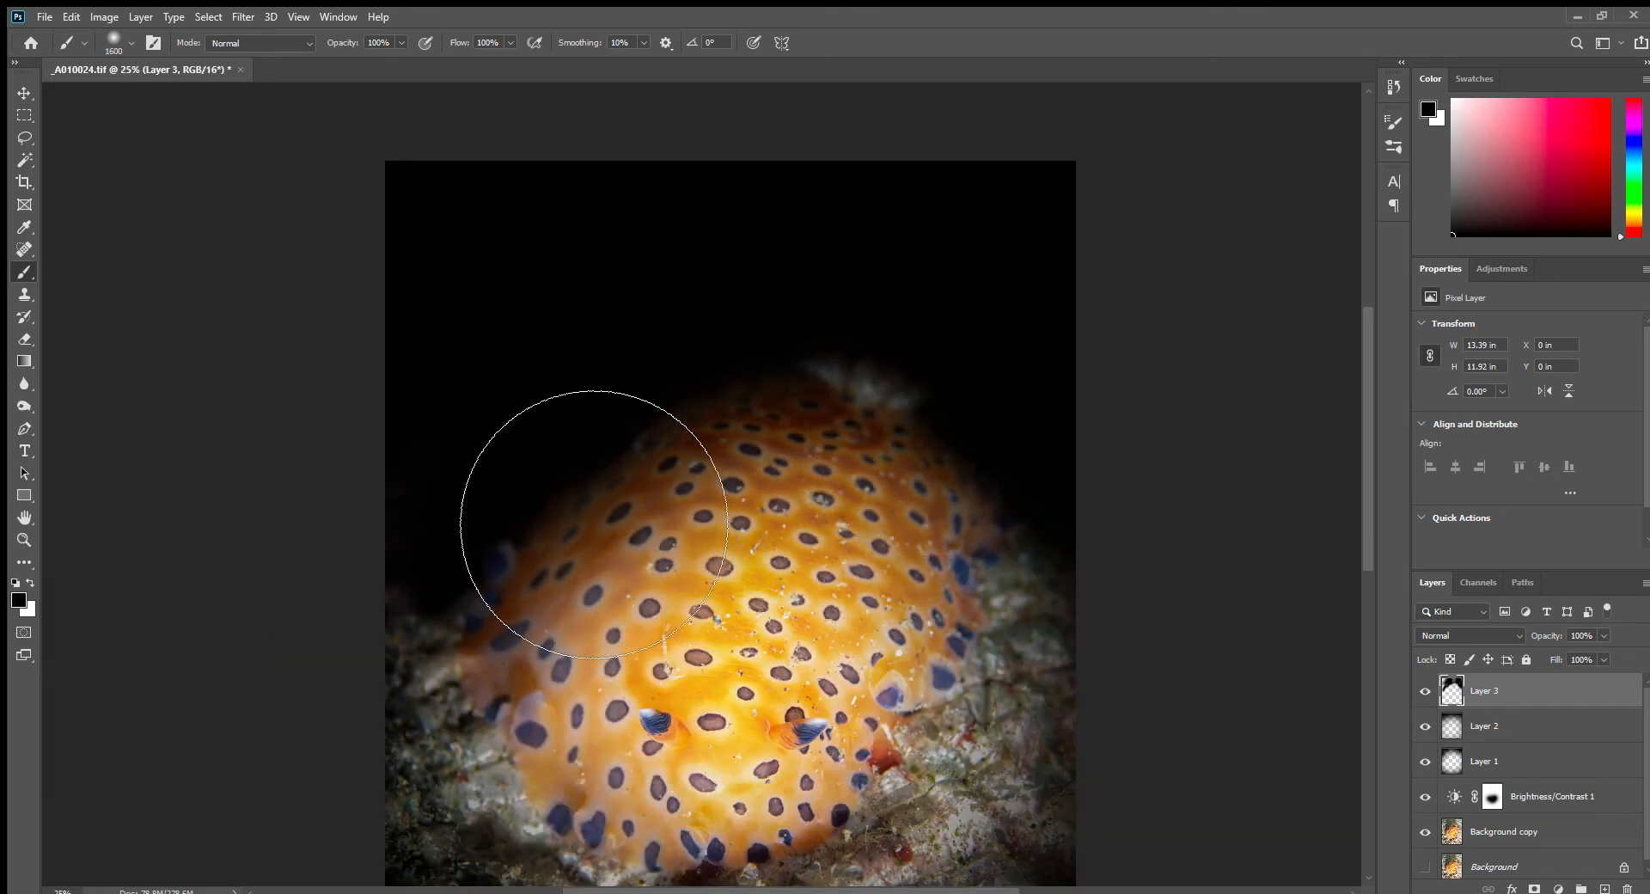
{"action": "mouse_move", "coordinate": [571, 596]}
{"action": "left_mouse_down"}
{"action": "mouse_move", "coordinate": [498, 582]}
{"action": "mouse_move", "coordinate": [497, 607]}
{"action": "mouse_move", "coordinate": [515, 560]}
{"action": "left_mouse_up"}
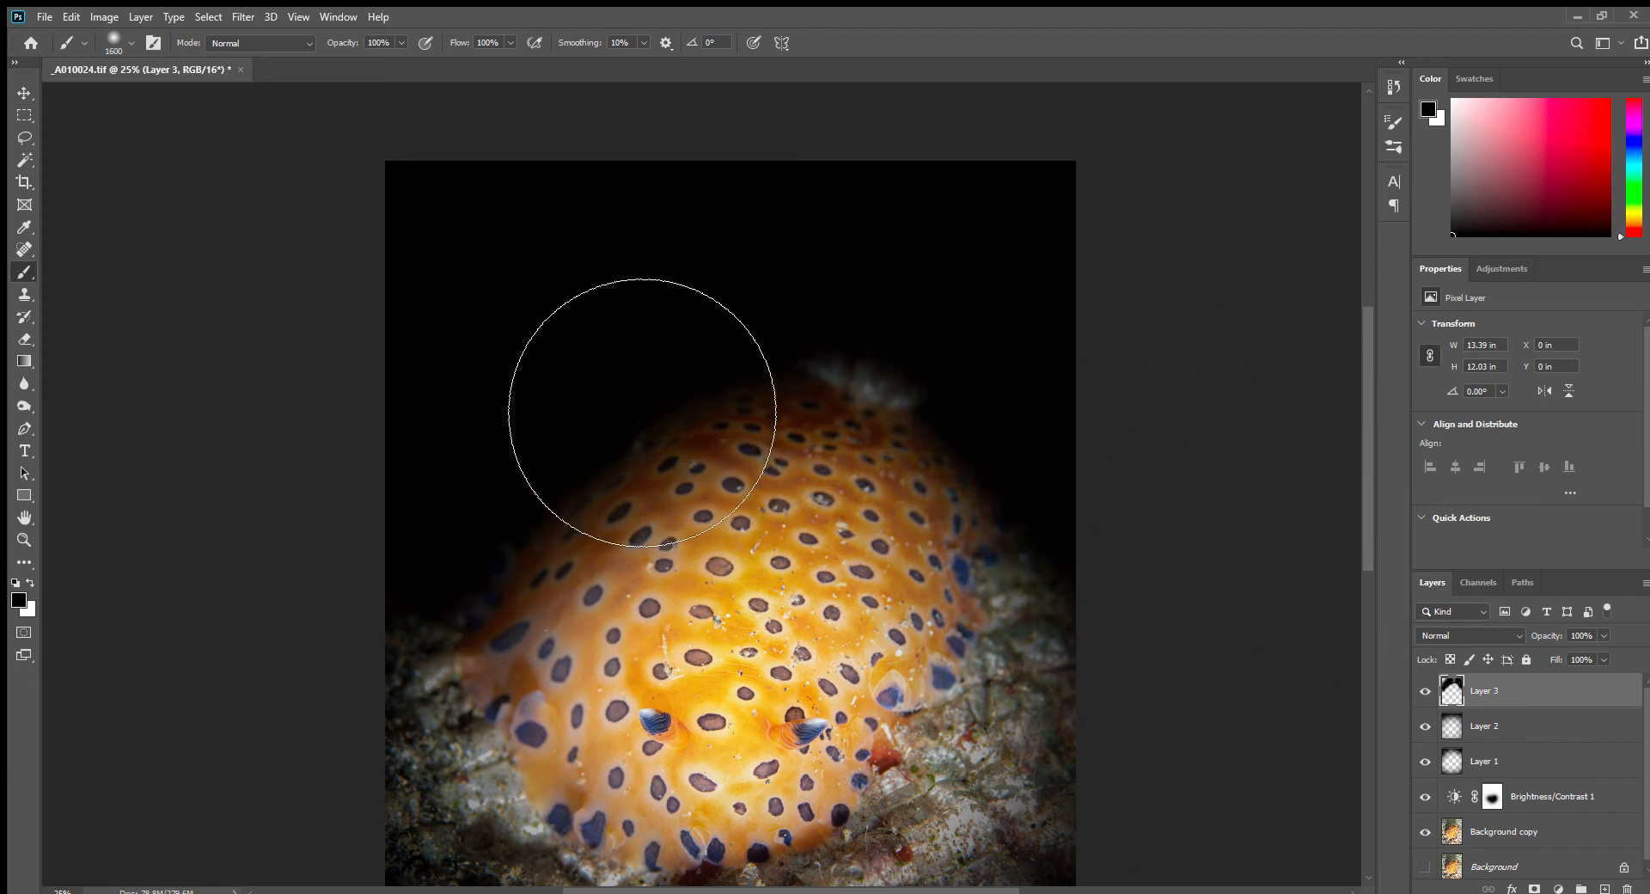
Add a new layer and paint black along the right, lower and left edges of the seabed with a 1000 px brush.
{"action": "mouse_move", "coordinate": [543, 442]}
{"action": "left_mouse_down"}
{"action": "mouse_move", "coordinate": [578, 262]}
{"action": "mouse_move", "coordinate": [578, 150]}
{"action": "left_mouse_up"}
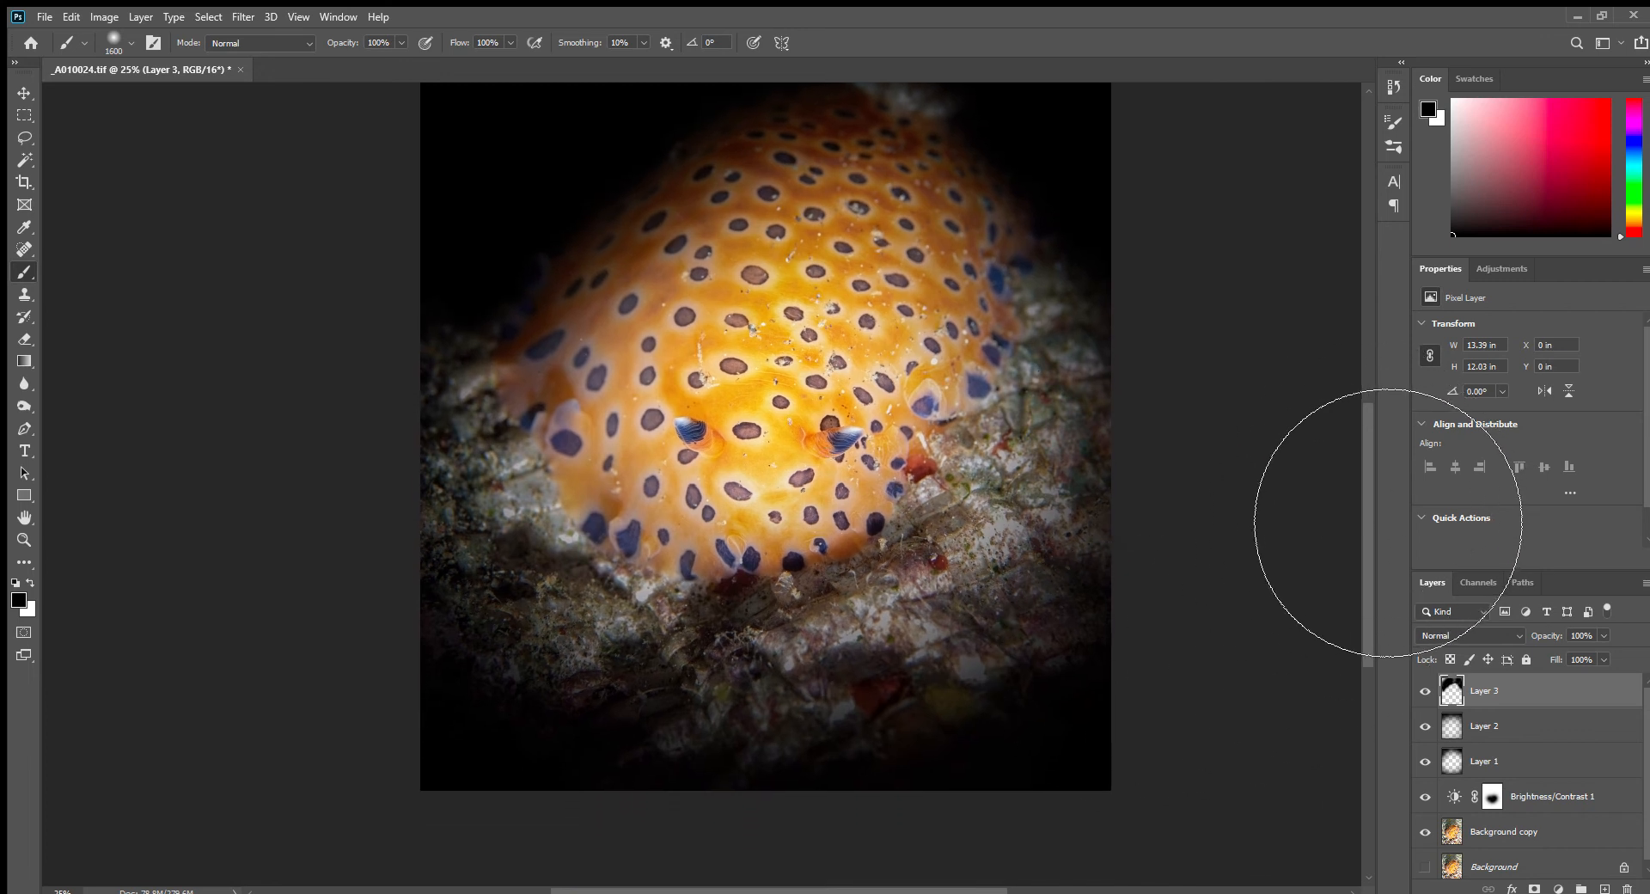
{"action": "key", "text": "bracketleft"}
{"action": "key", "text": "bracketleft"}
{"action": "key", "text": "bracketleft"}
{"action": "left_click", "coordinate": [1604, 888]}
{"action": "key", "text": "bracketleft"}
{"action": "key", "text": "bracketleft"}
{"action": "key", "text": "bracketleft"}
{"action": "key", "text": "bracketleft"}
{"action": "key", "text": "bracketleft"}
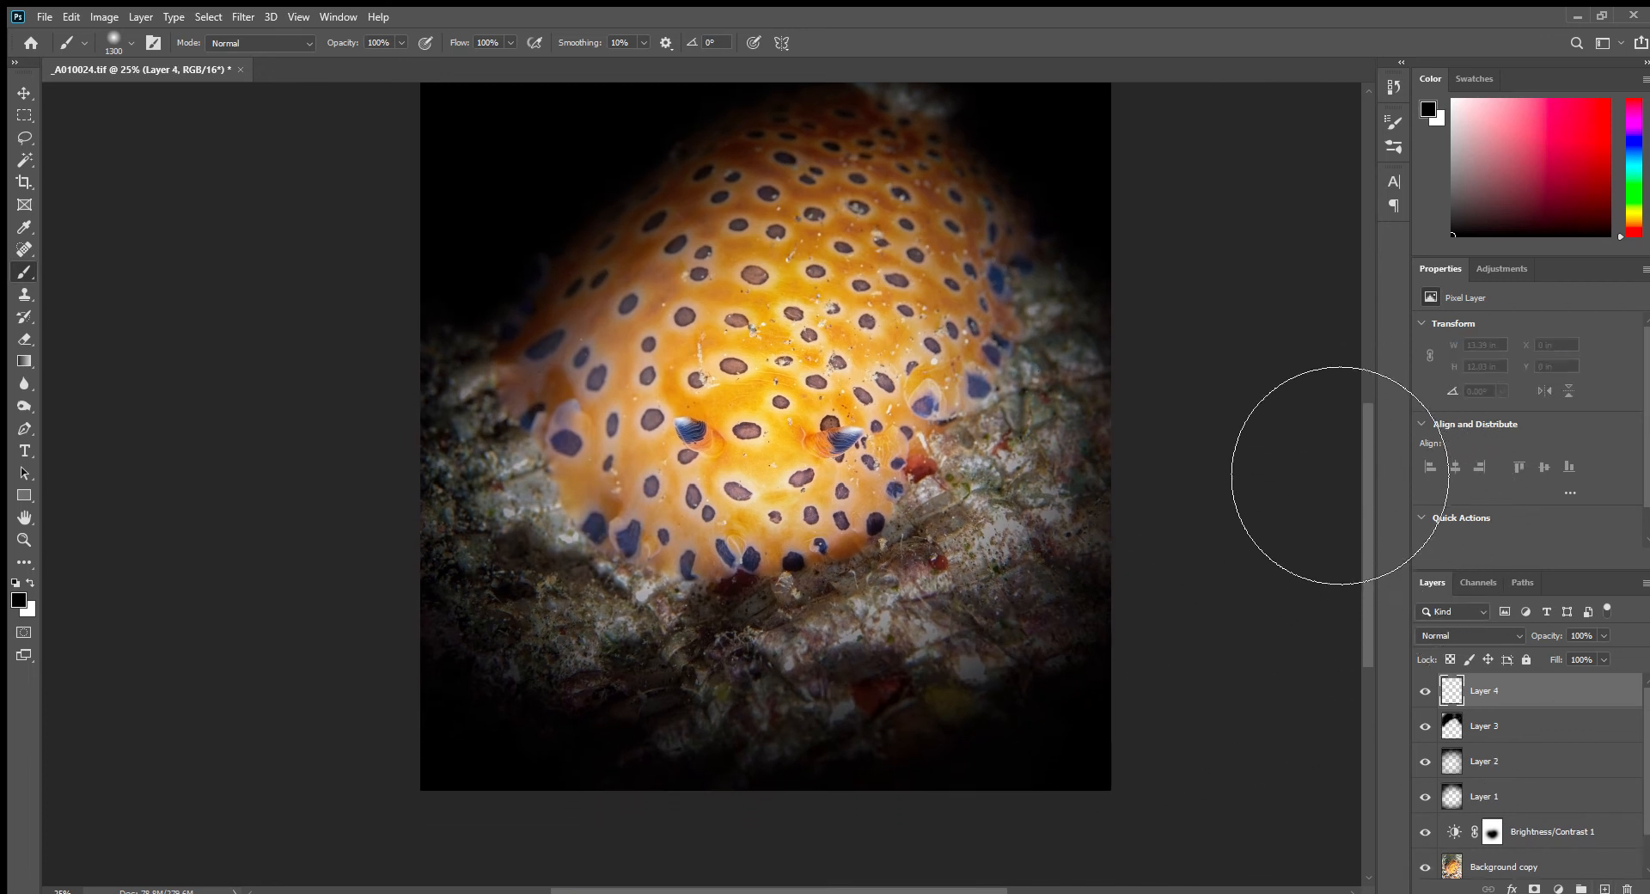
{"action": "mouse_move", "coordinate": [1217, 451]}
{"action": "left_mouse_down"}
{"action": "mouse_move", "coordinate": [1201, 582]}
{"action": "mouse_move", "coordinate": [1131, 737]}
{"action": "mouse_move", "coordinate": [1179, 689]}
{"action": "left_mouse_up"}
{"action": "key", "text": "bracketright"}
{"action": "key", "text": "bracketright"}
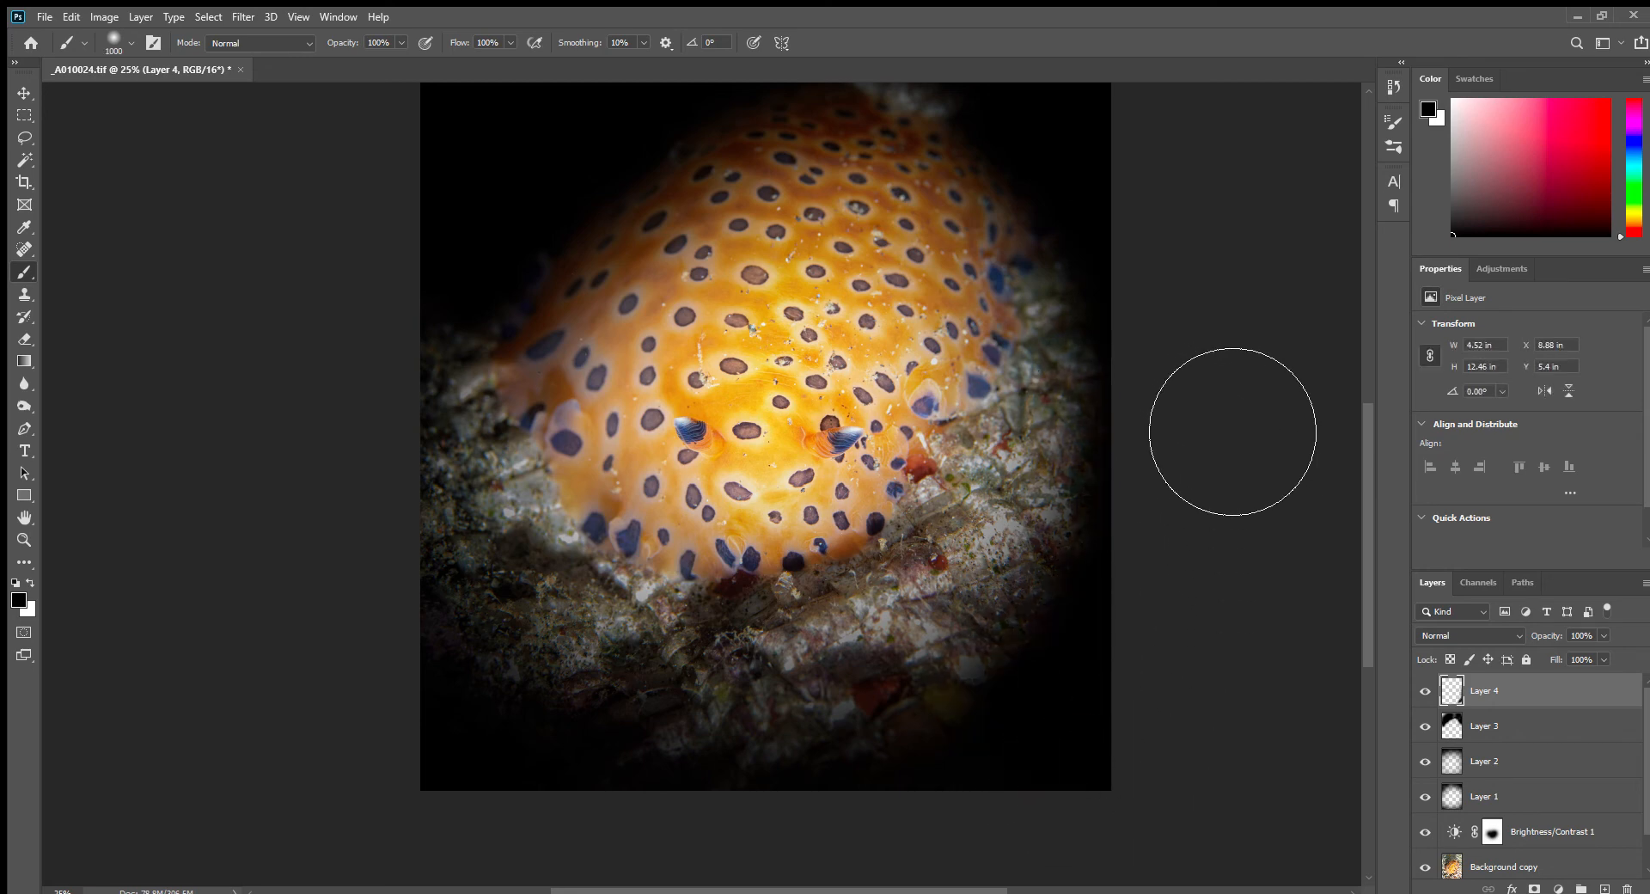
{"action": "mouse_move", "coordinate": [1234, 431]}
{"action": "left_mouse_down"}
{"action": "mouse_move", "coordinate": [1263, 479]}
{"action": "mouse_move", "coordinate": [1226, 320]}
{"action": "left_mouse_up"}
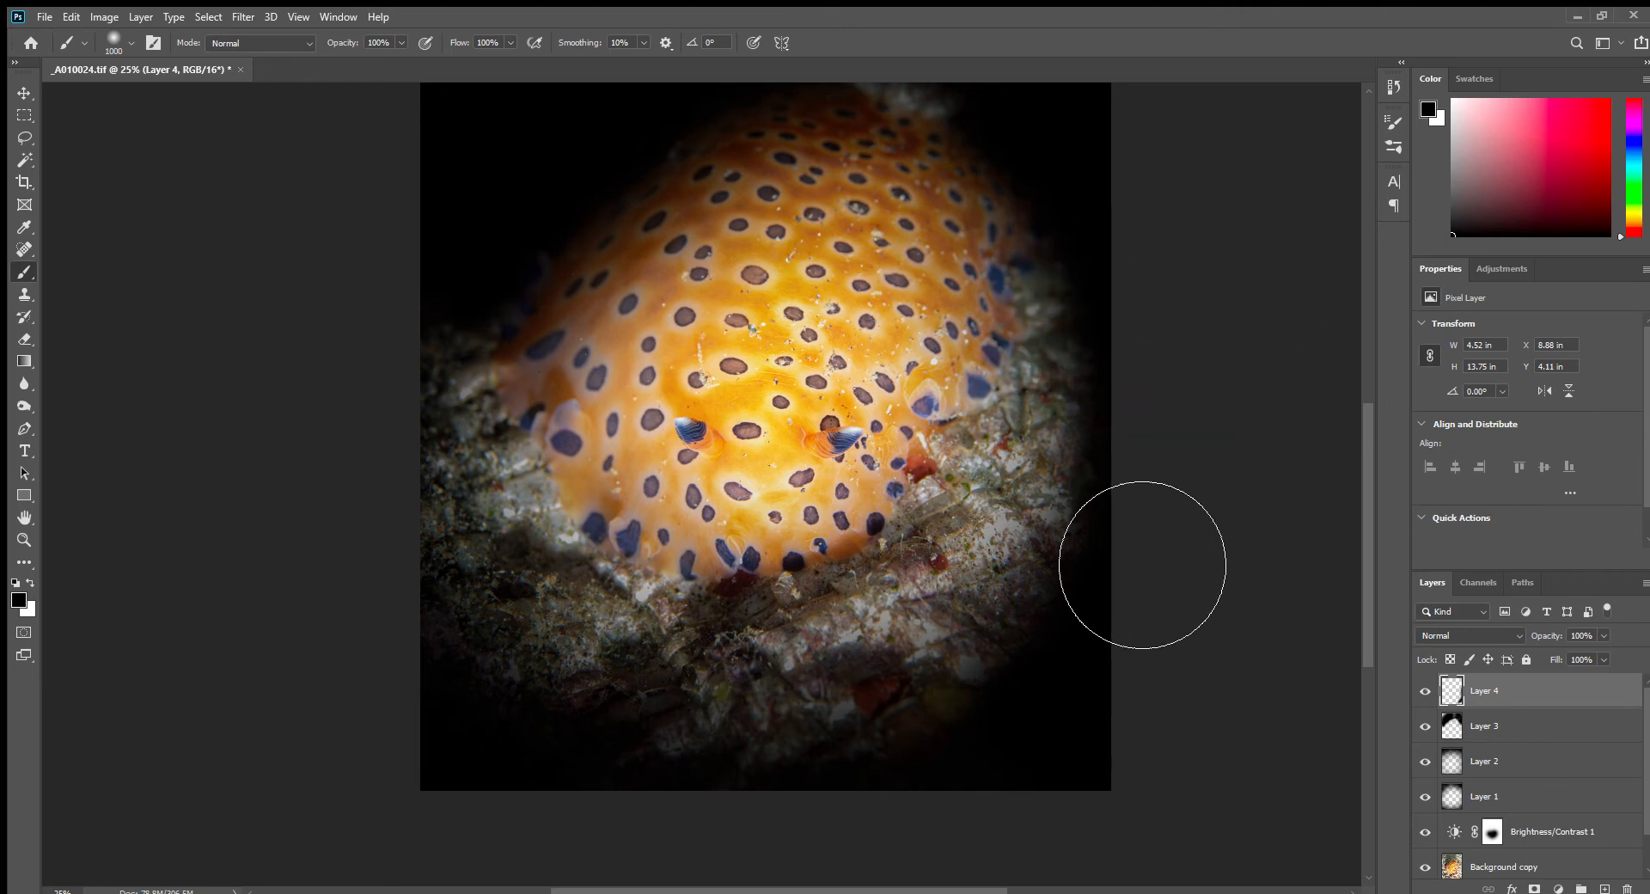
{"action": "mouse_move", "coordinate": [1259, 466]}
{"action": "left_mouse_down"}
{"action": "mouse_move", "coordinate": [1159, 714]}
{"action": "mouse_move", "coordinate": [1128, 765]}
{"action": "mouse_move", "coordinate": [1070, 799]}
{"action": "mouse_move", "coordinate": [891, 847]}
{"action": "mouse_move", "coordinate": [922, 639]}
{"action": "mouse_move", "coordinate": [896, 665]}
{"action": "mouse_move", "coordinate": [983, 717]}
{"action": "mouse_move", "coordinate": [1224, 675]}
{"action": "mouse_move", "coordinate": [1170, 687]}
{"action": "mouse_move", "coordinate": [1048, 797]}
{"action": "mouse_move", "coordinate": [922, 848]}
{"action": "mouse_move", "coordinate": [682, 838]}
{"action": "mouse_move", "coordinate": [540, 779]}
{"action": "mouse_move", "coordinate": [435, 590]}
{"action": "left_mouse_up"}
{"action": "mouse_move", "coordinate": [427, 427]}
{"action": "left_mouse_down"}
{"action": "mouse_move", "coordinate": [420, 502]}
{"action": "mouse_move", "coordinate": [471, 366]}
{"action": "mouse_move", "coordinate": [471, 486]}
{"action": "mouse_move", "coordinate": [531, 603]}
{"action": "left_mouse_up"}
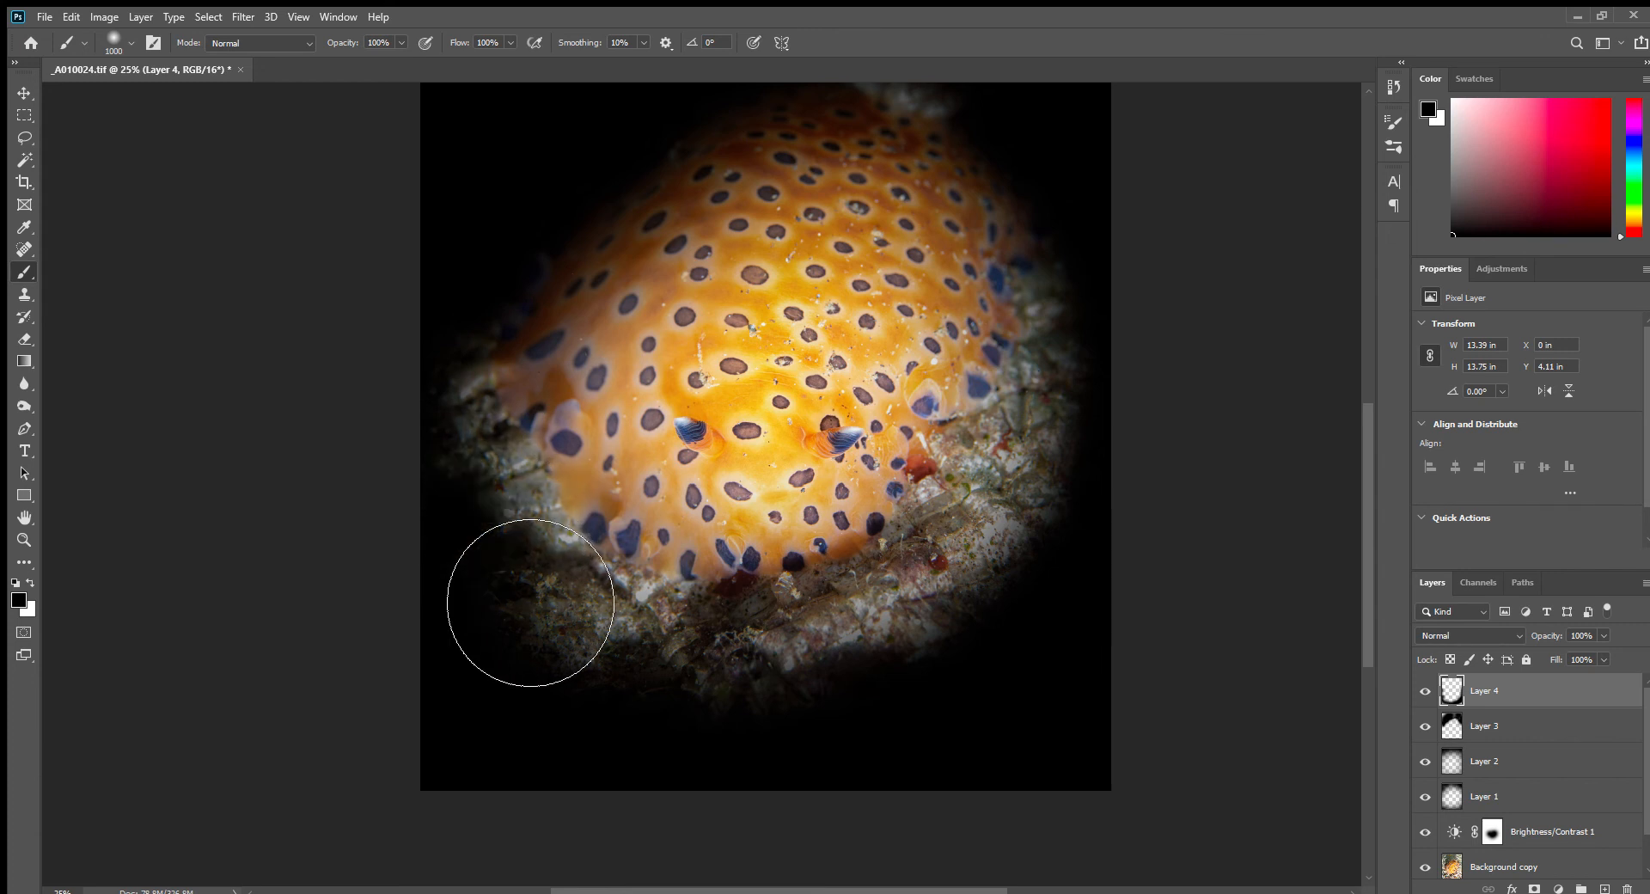
Undo the last black stroke, enlarge the brush to 1500 px and blacken the lower-left corner on Layer 4.
{"action": "key", "text": "ctrl+z"}
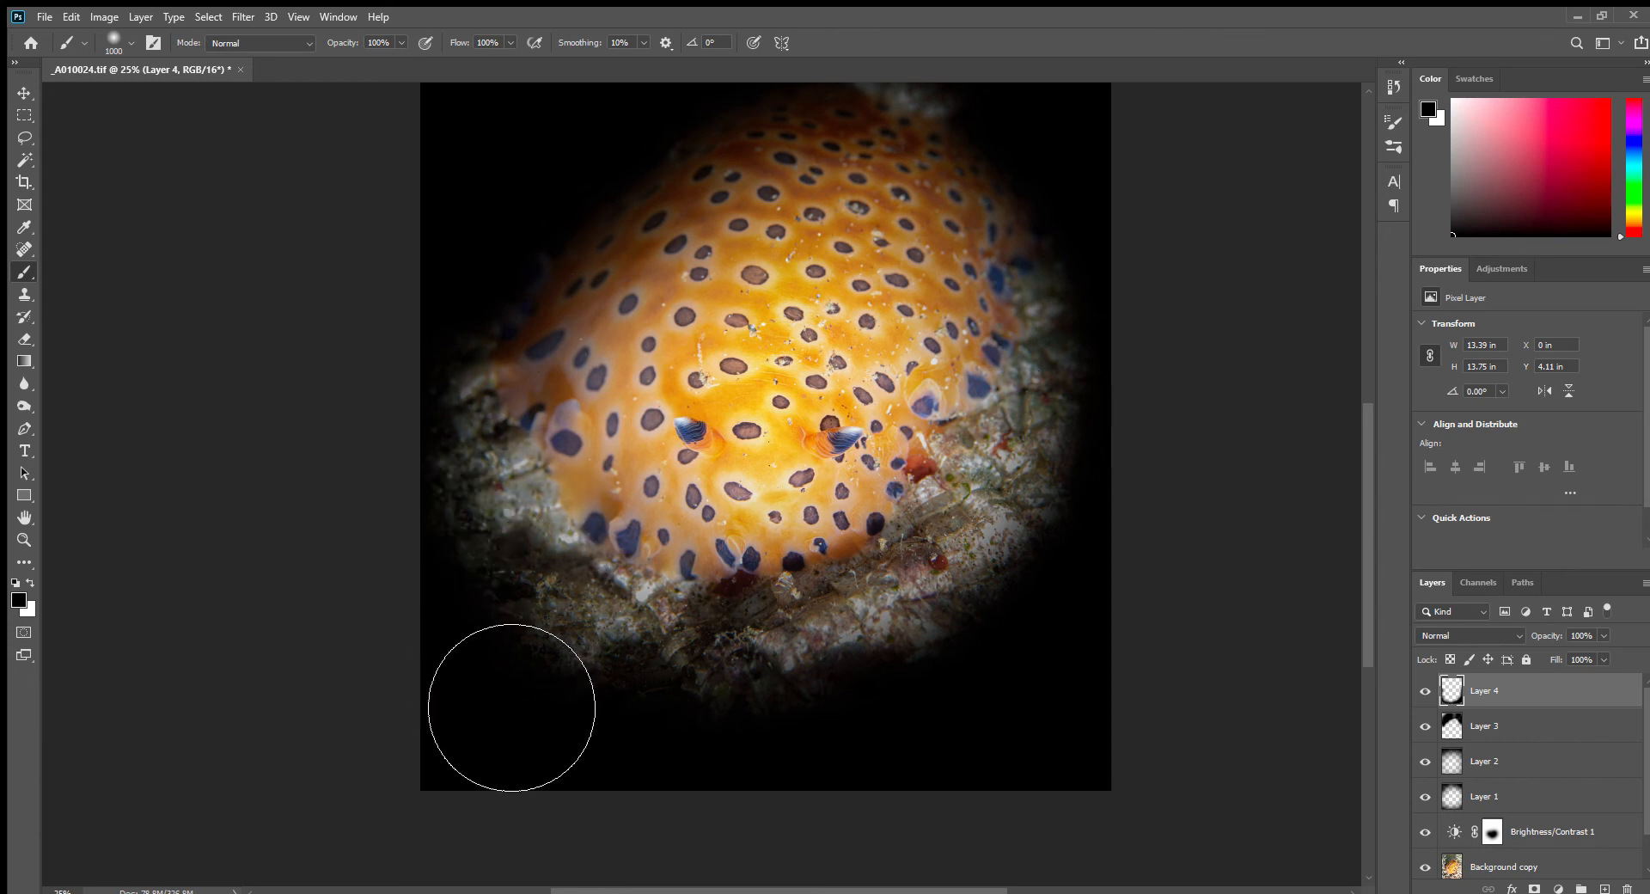
{"action": "key", "text": "bracketright"}
{"action": "key", "text": "bracketright"}
{"action": "key", "text": "bracketright"}
{"action": "key", "text": "bracketright"}
{"action": "key", "text": "bracketright"}
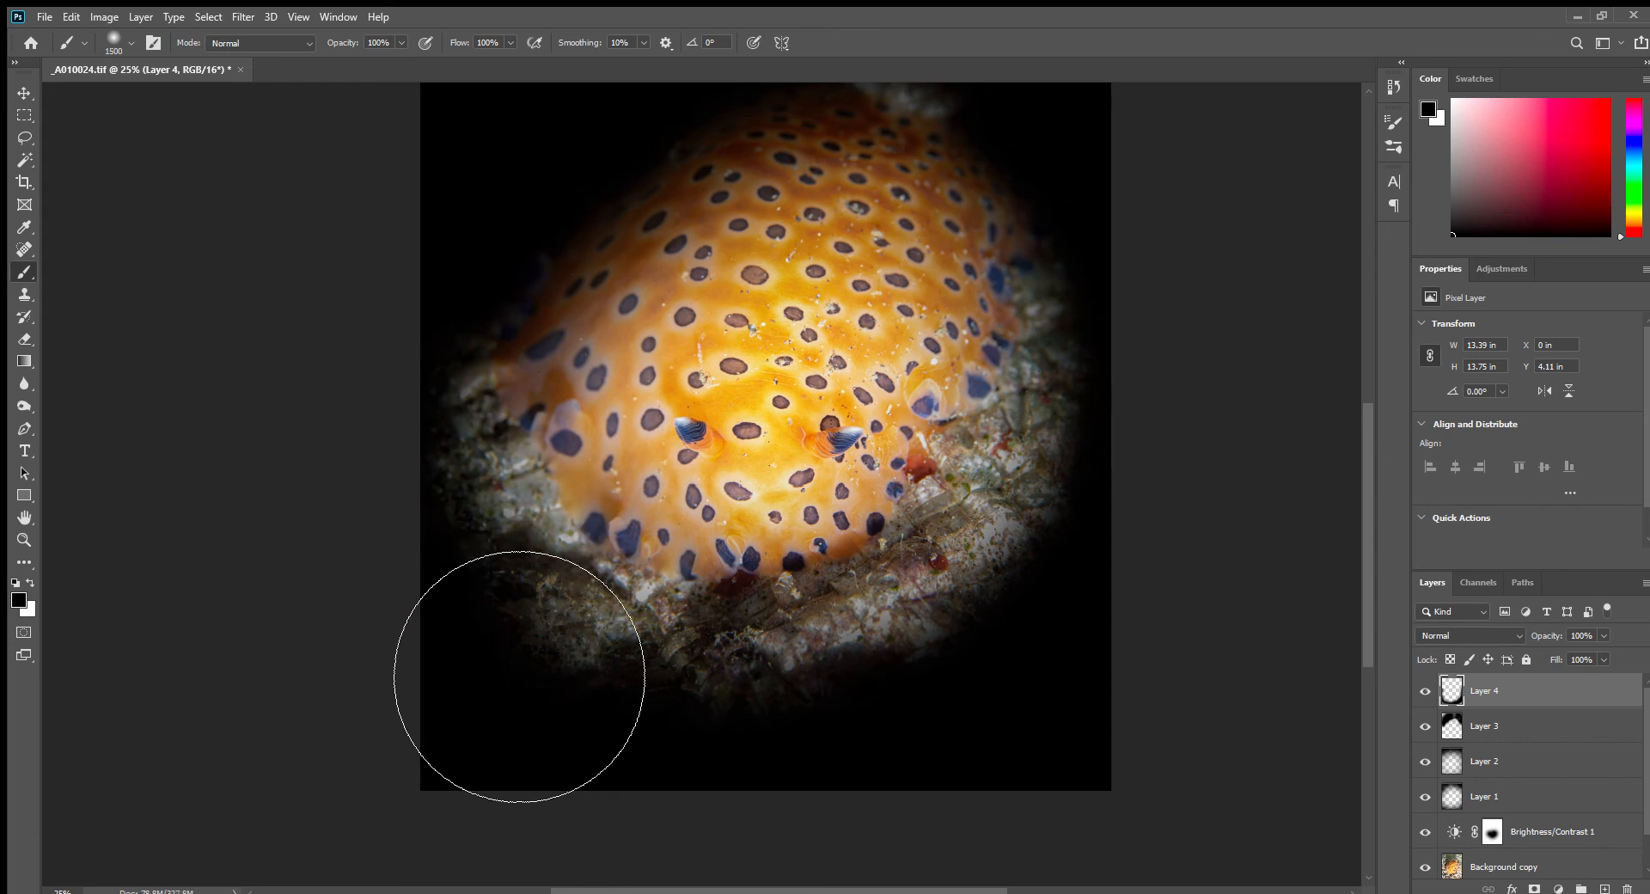
{"action": "key", "text": "ctrl+z"}
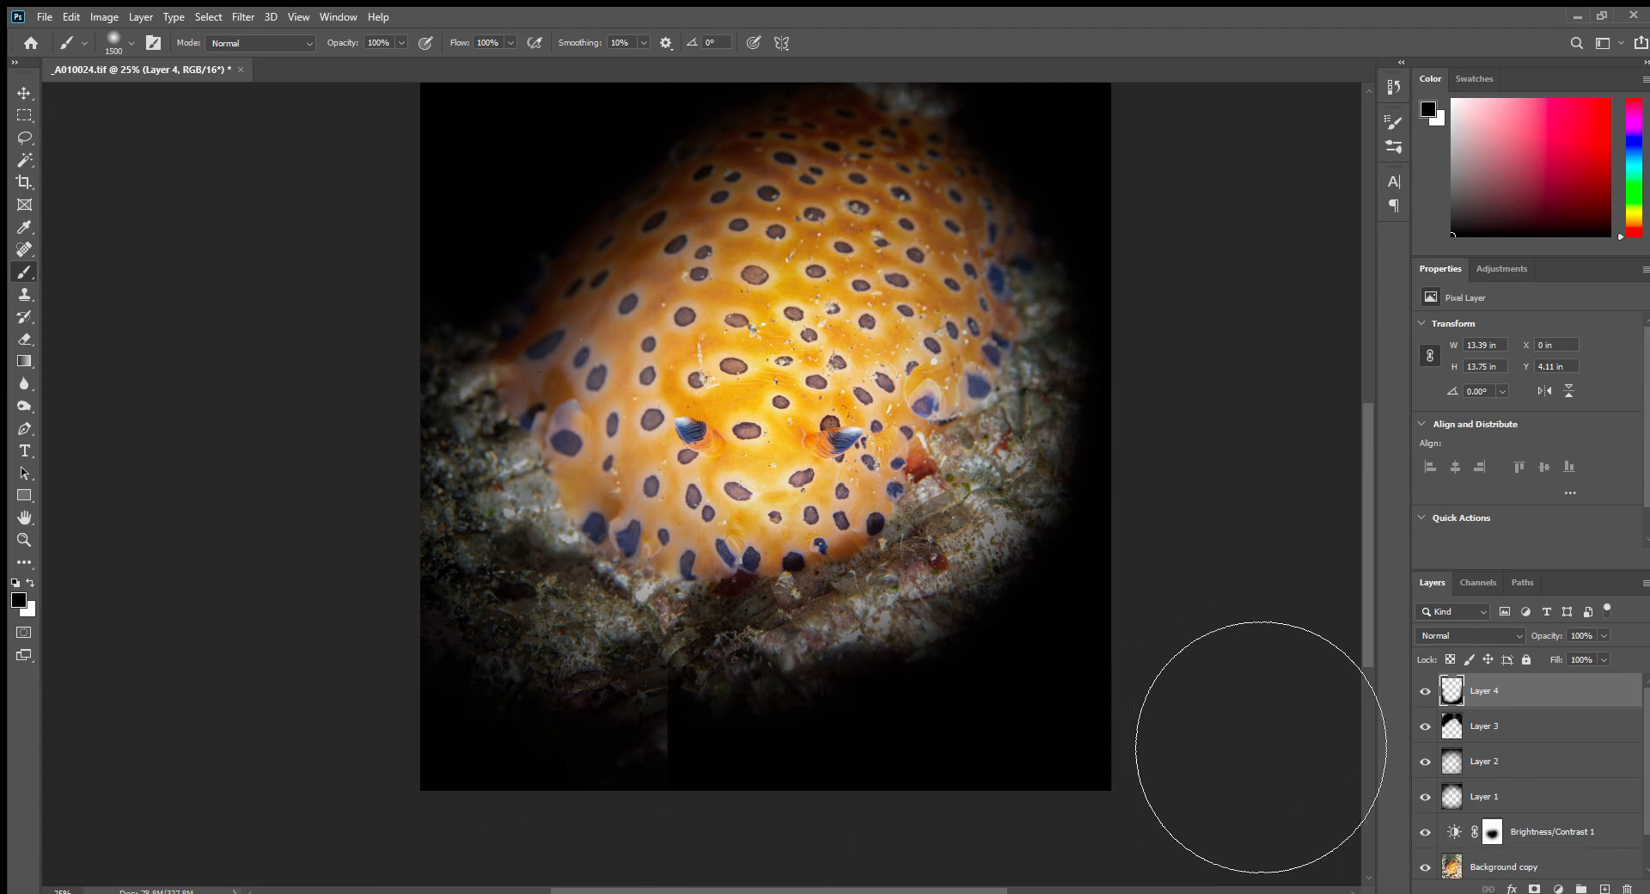
{"action": "left_click", "coordinate": [1539, 729]}
{"action": "left_click", "coordinate": [1512, 690]}
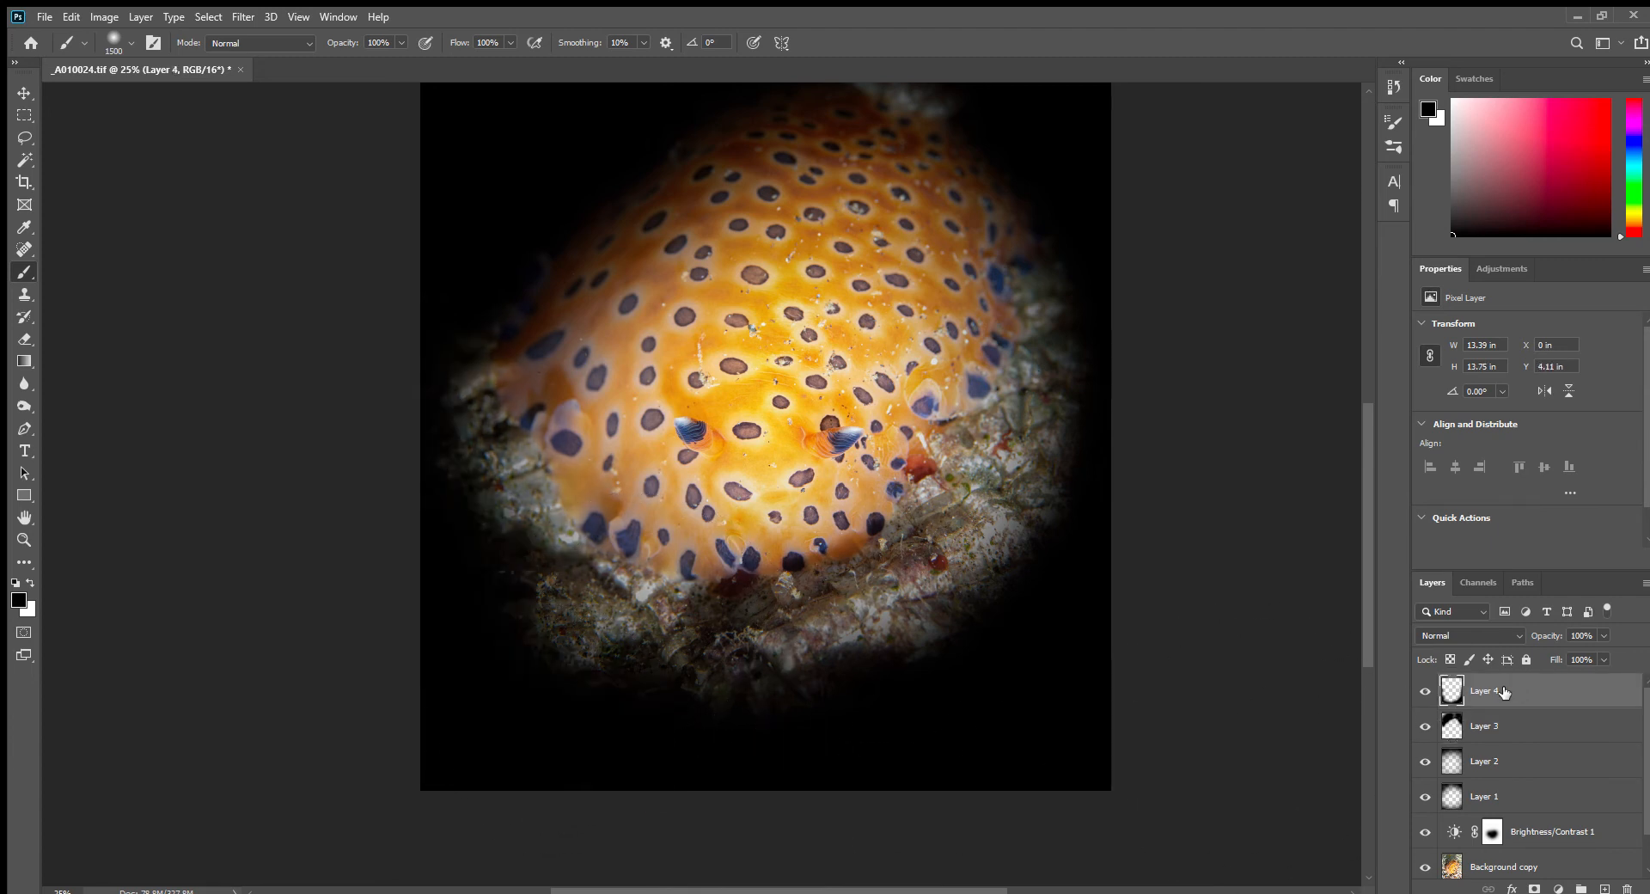
{"action": "mouse_move", "coordinate": [367, 490]}
{"action": "left_mouse_down"}
{"action": "mouse_move", "coordinate": [379, 573]}
{"action": "mouse_move", "coordinate": [550, 765]}
{"action": "left_mouse_up"}
Add another new layer and deepen the black along the photo's left, lower and right edges with the 1500 px brush.
{"action": "left_click", "coordinate": [1603, 888]}
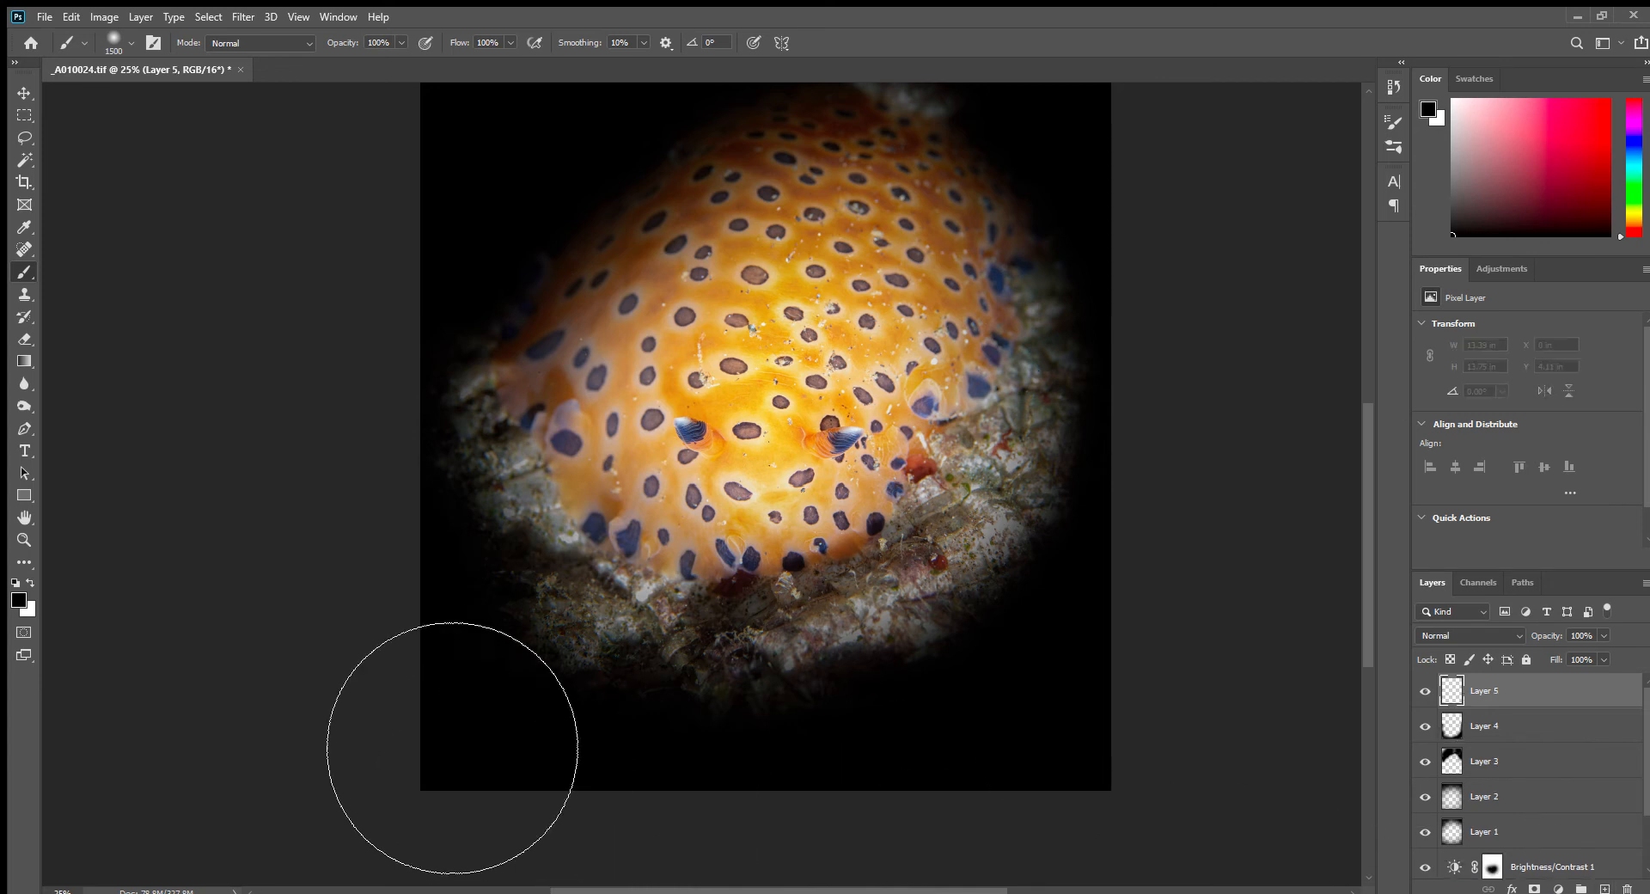
{"action": "left_click_drag", "start_coordinate": [516, 674], "coordinate": [509, 686]}
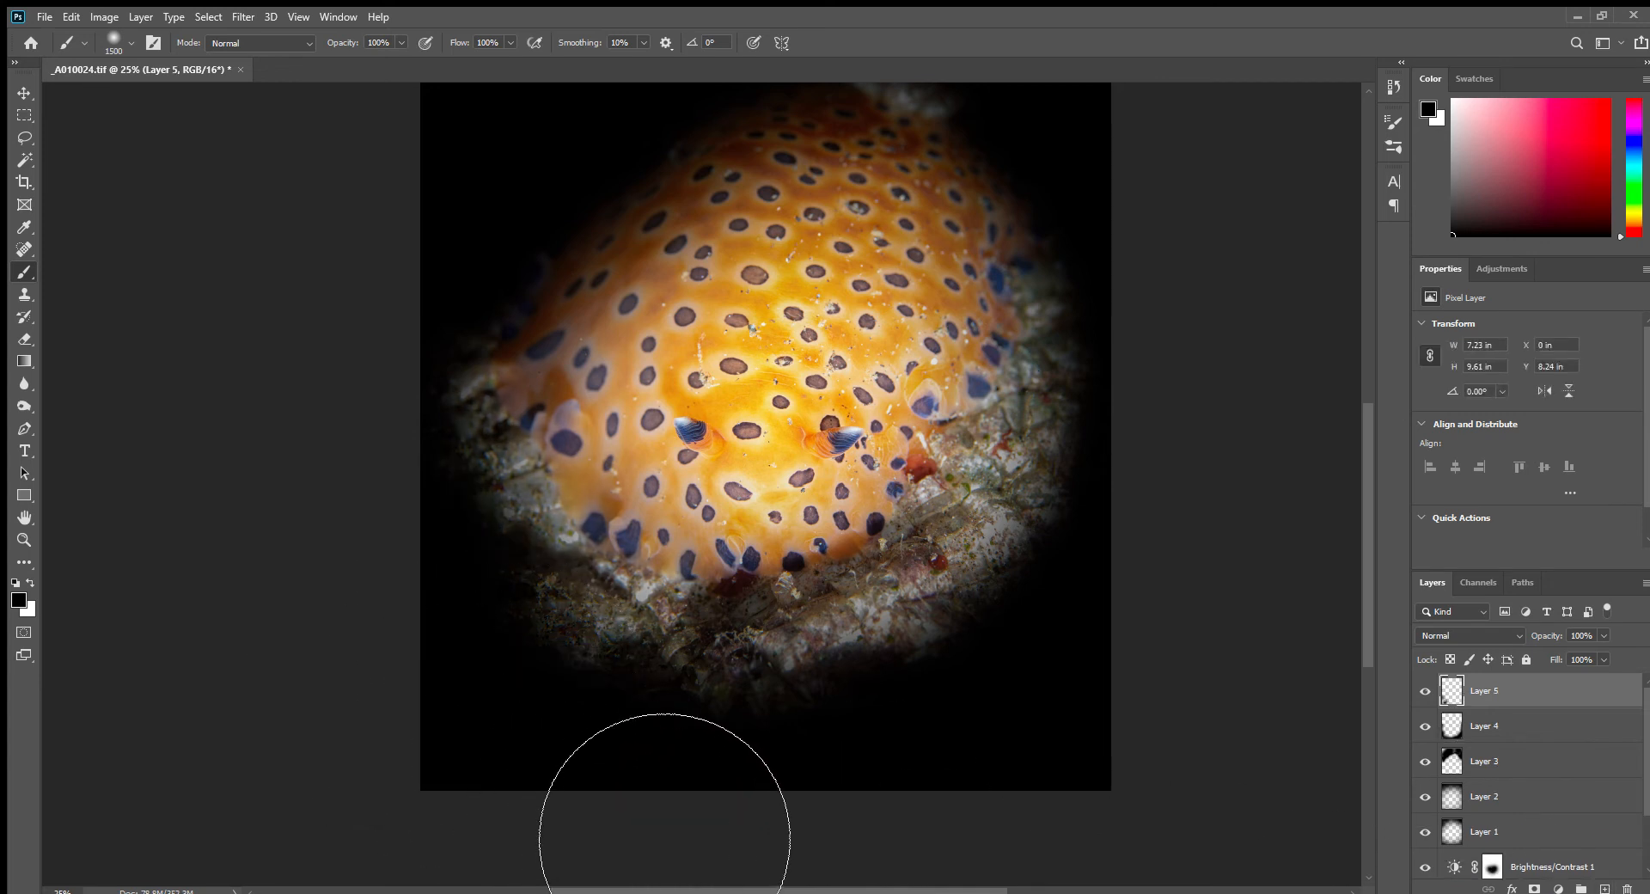
{"action": "mouse_move", "coordinate": [663, 828]}
{"action": "left_mouse_down"}
{"action": "mouse_move", "coordinate": [404, 619]}
{"action": "mouse_move", "coordinate": [505, 478]}
{"action": "mouse_move", "coordinate": [515, 516]}
{"action": "mouse_move", "coordinate": [563, 322]}
{"action": "left_mouse_up"}
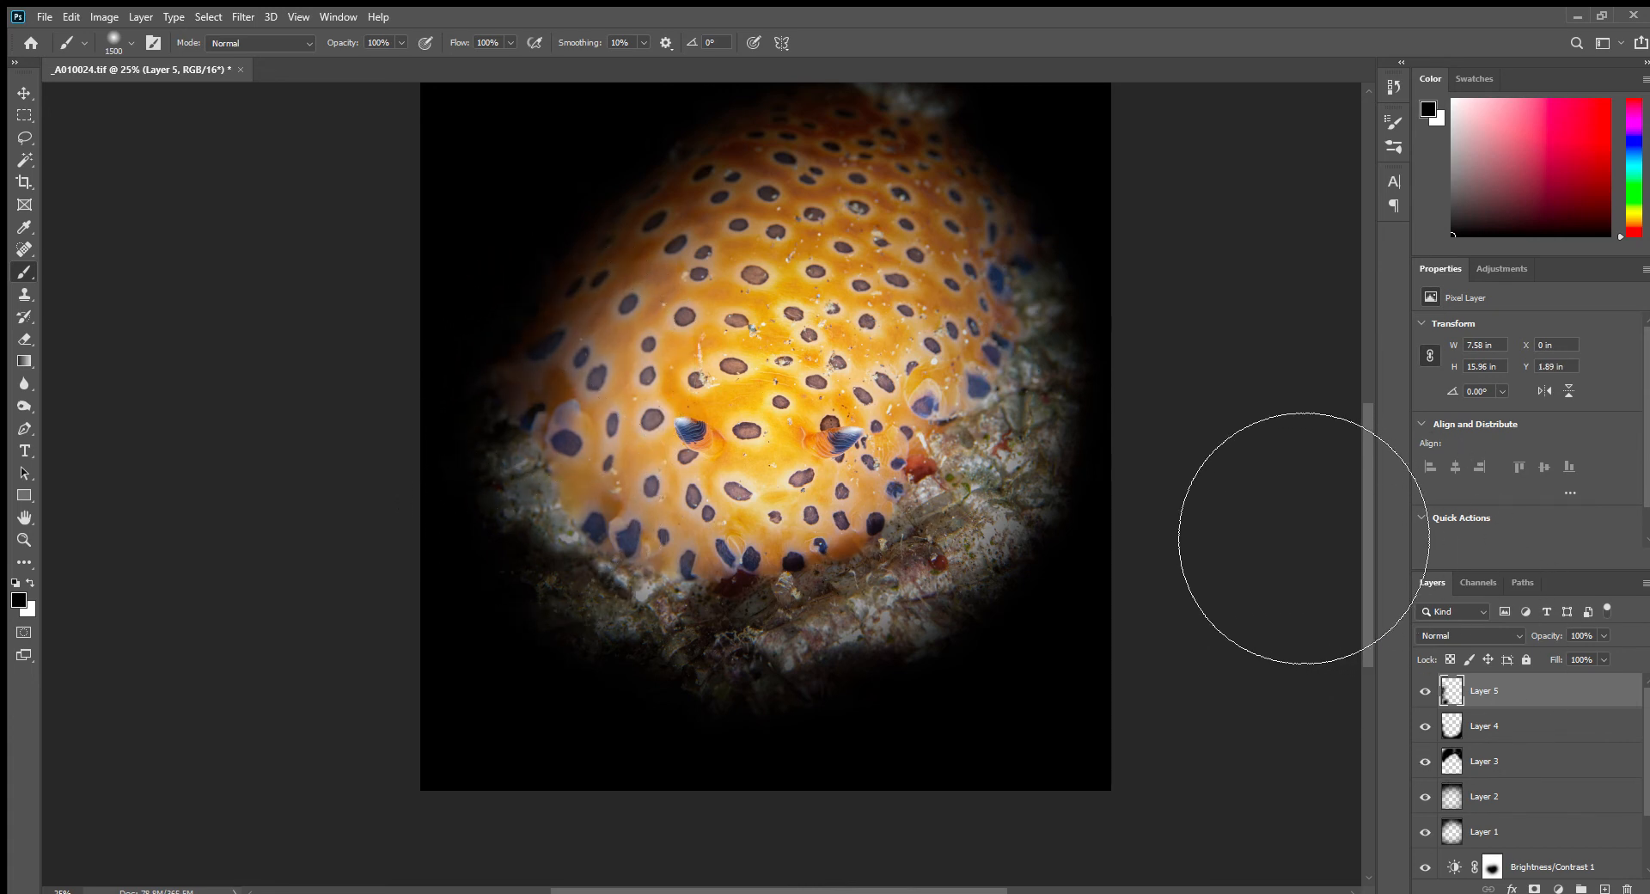
{"action": "mouse_move", "coordinate": [1304, 540]}
{"action": "left_mouse_down"}
{"action": "mouse_move", "coordinate": [1301, 648]}
{"action": "mouse_move", "coordinate": [1240, 782]}
{"action": "mouse_move", "coordinate": [1130, 866]}
{"action": "left_mouse_up"}
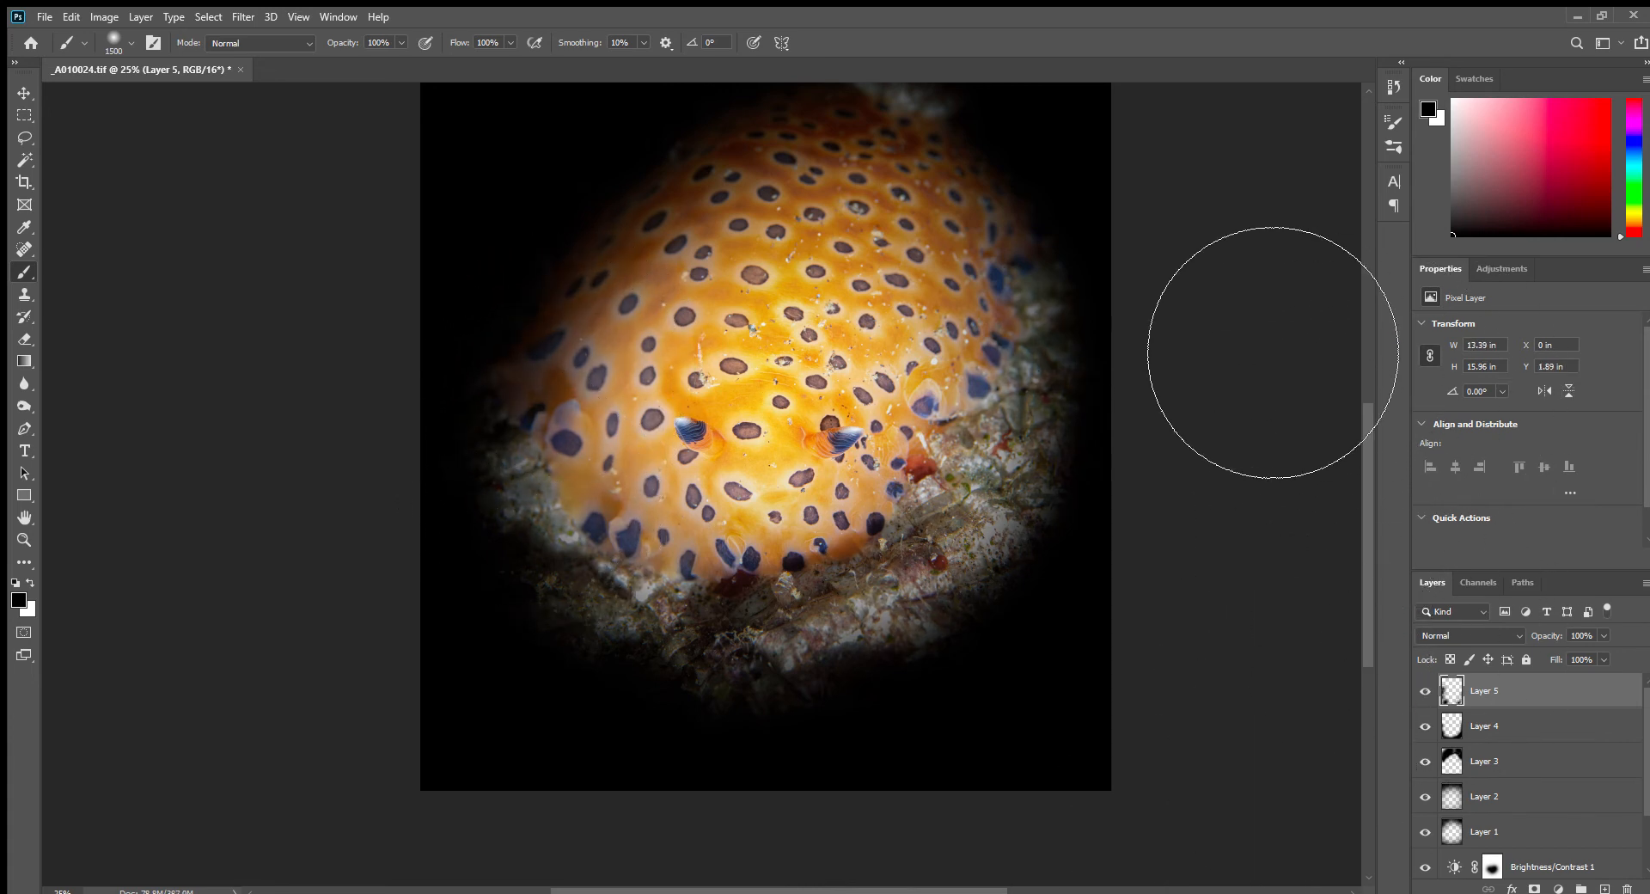
Group Layer 1 through Layer 5 and set the group's opacity to 70%, trying 80% for comparison.
{"action": "key", "text": "ctrl+minus"}
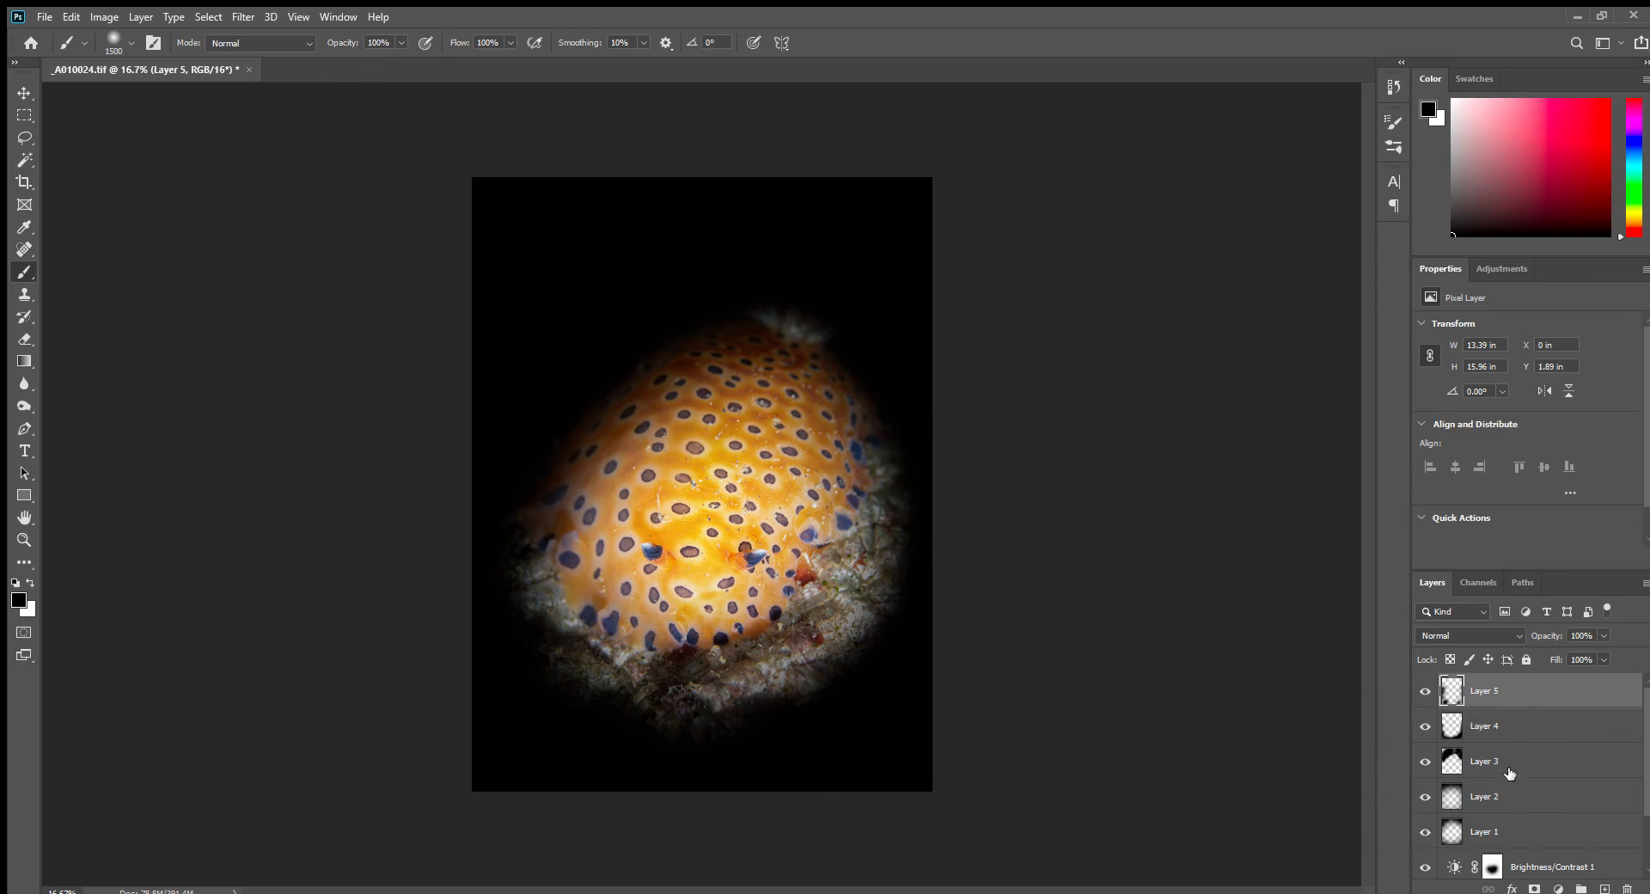
{"action": "left_click", "coordinate": [1527, 830], "text": "shift"}
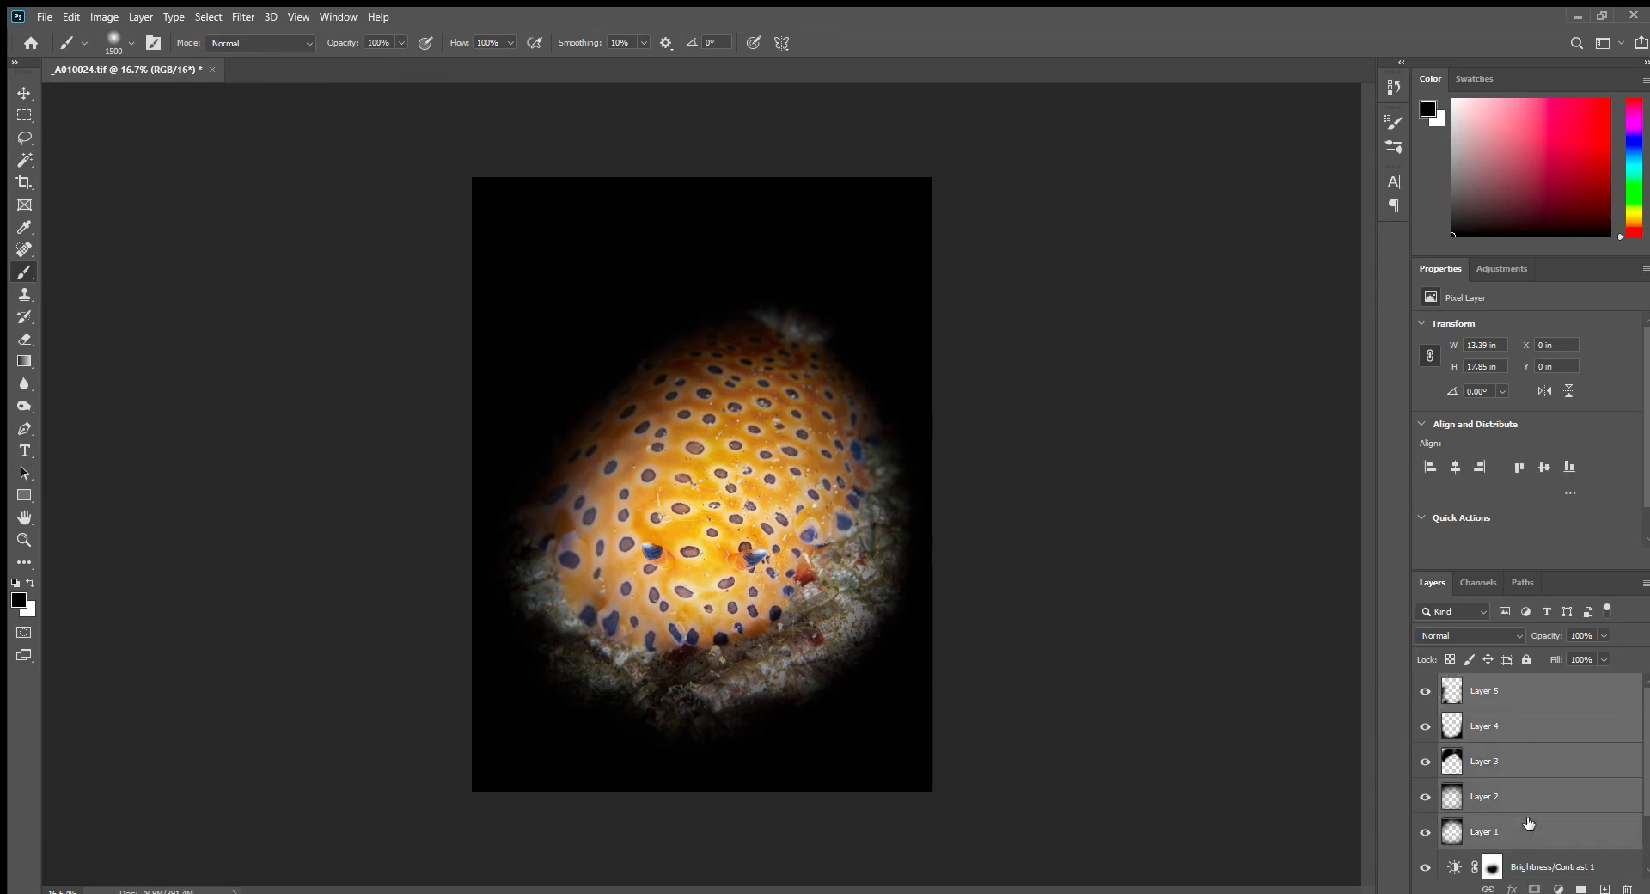
{"action": "key", "text": "ctrl+g"}
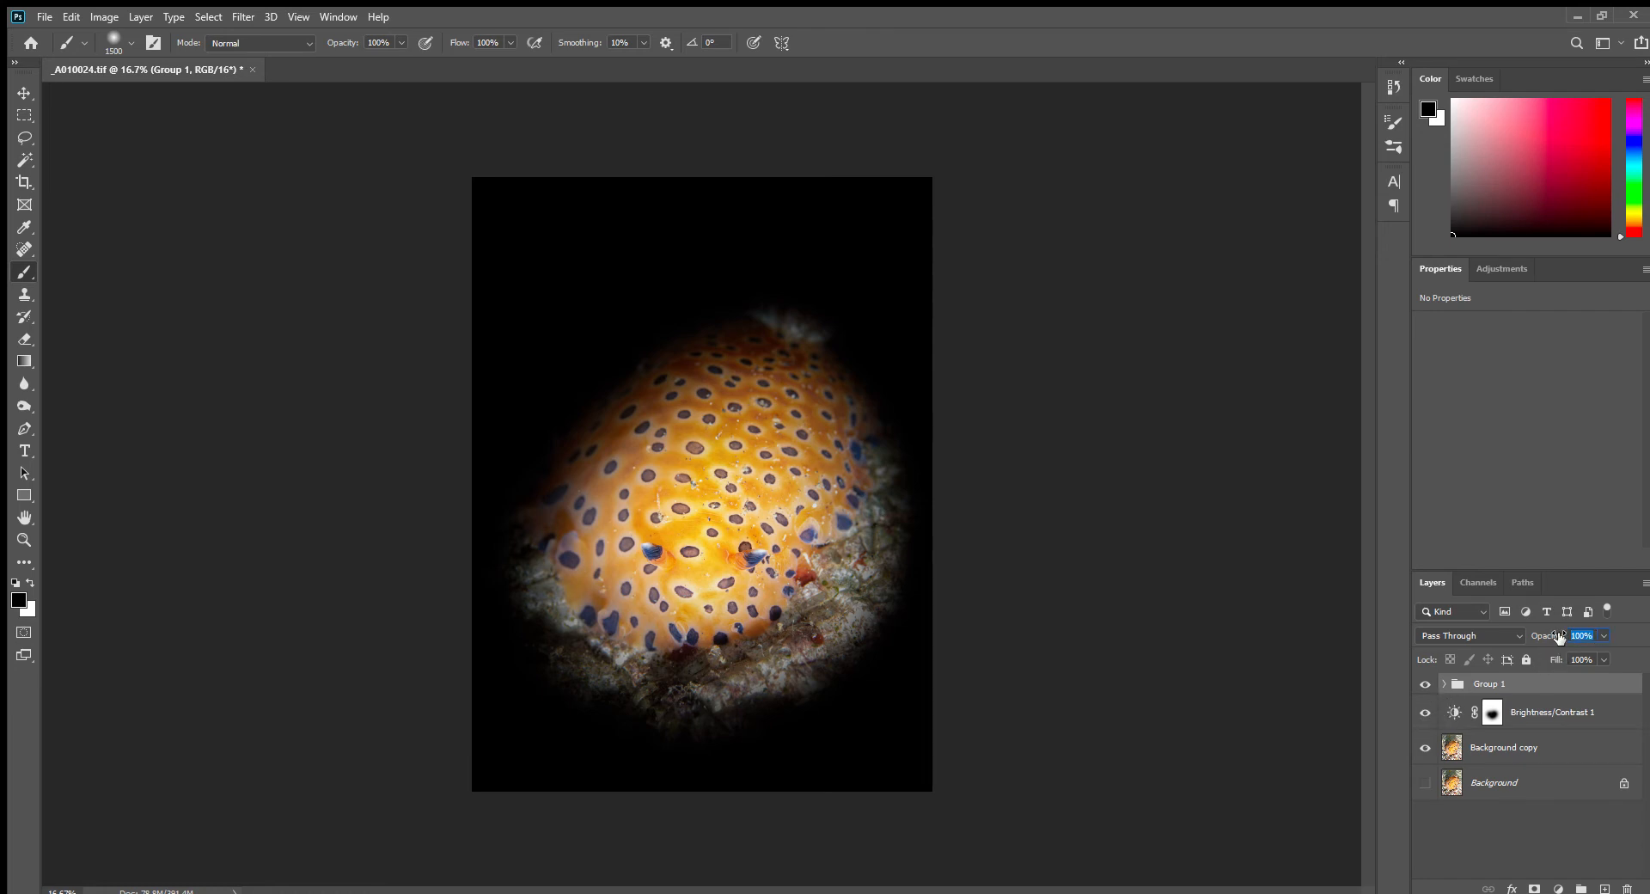
{"action": "type", "text": "70"}
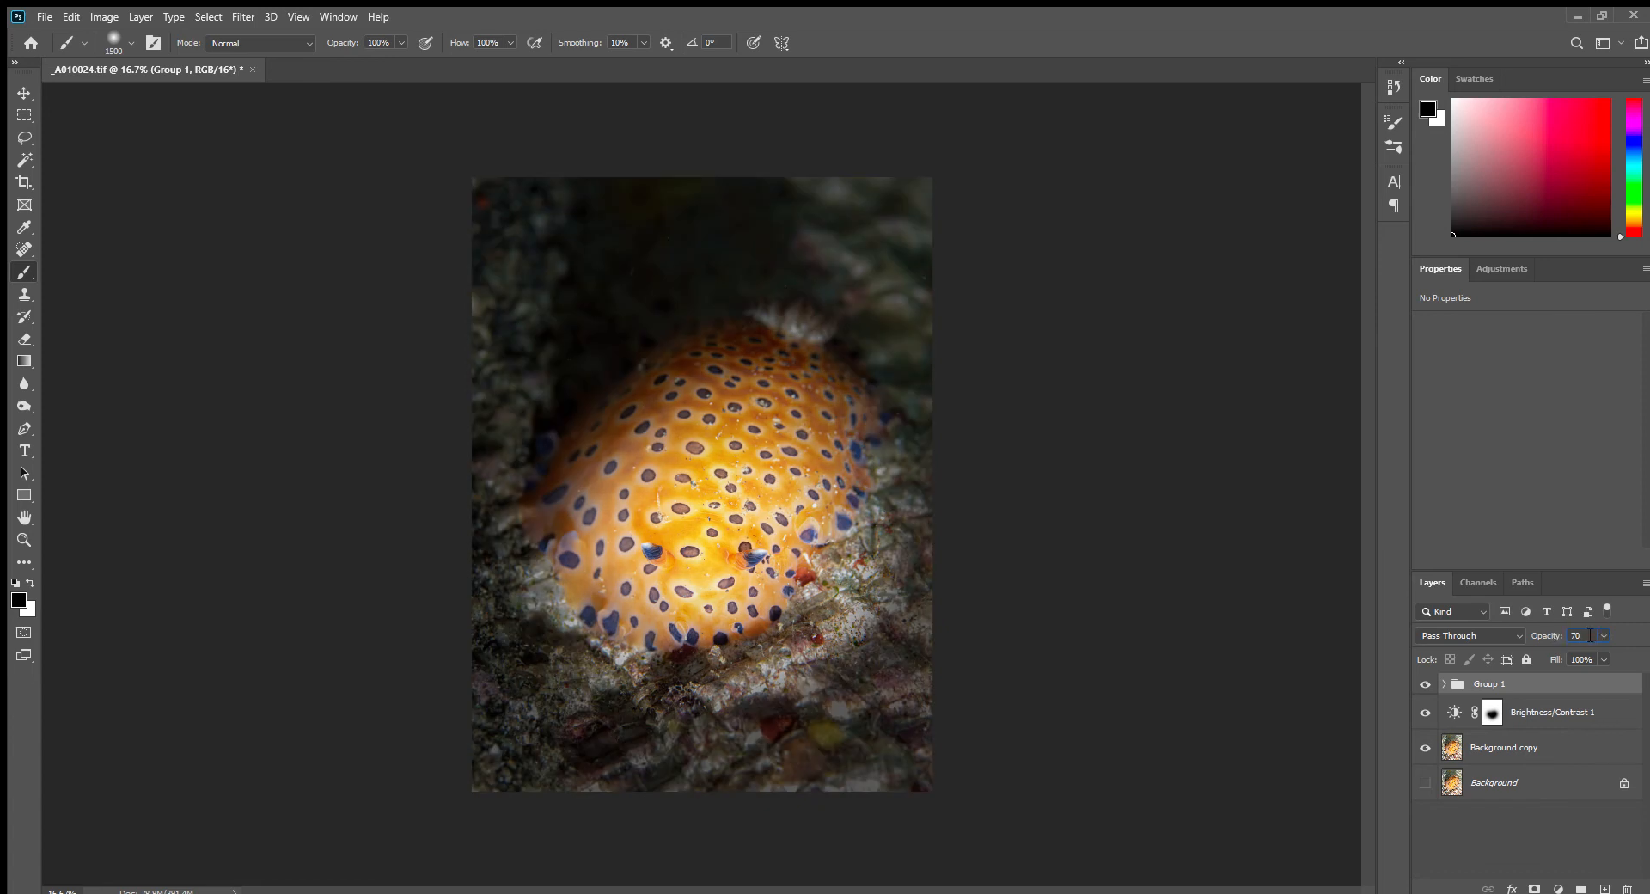
{"action": "type", "text": "80"}
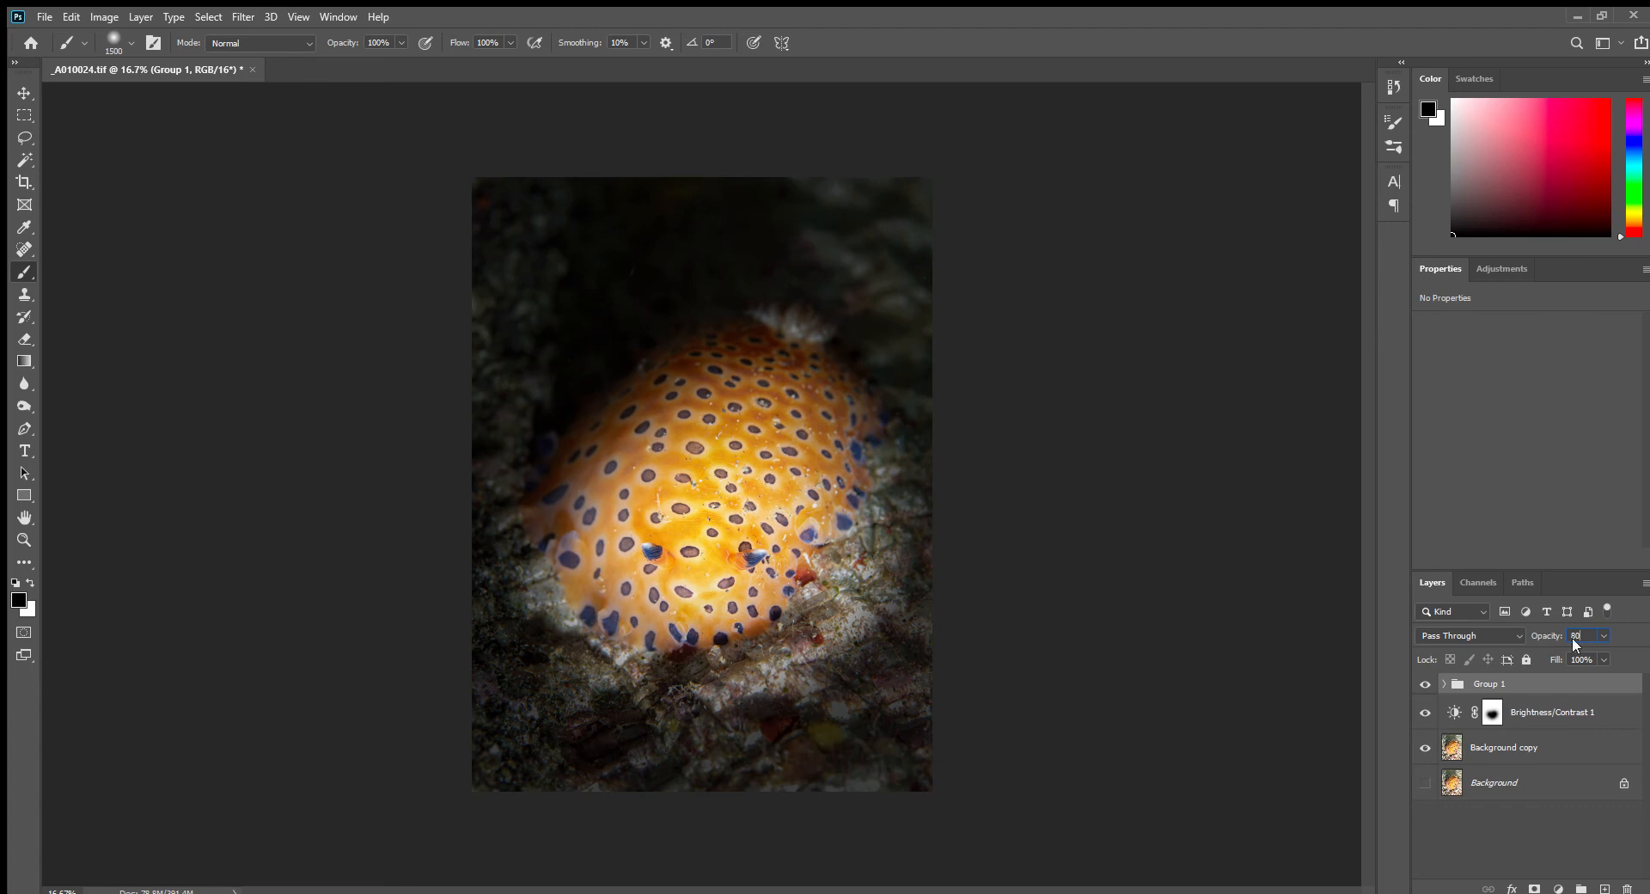
{"action": "type", "text": "70"}
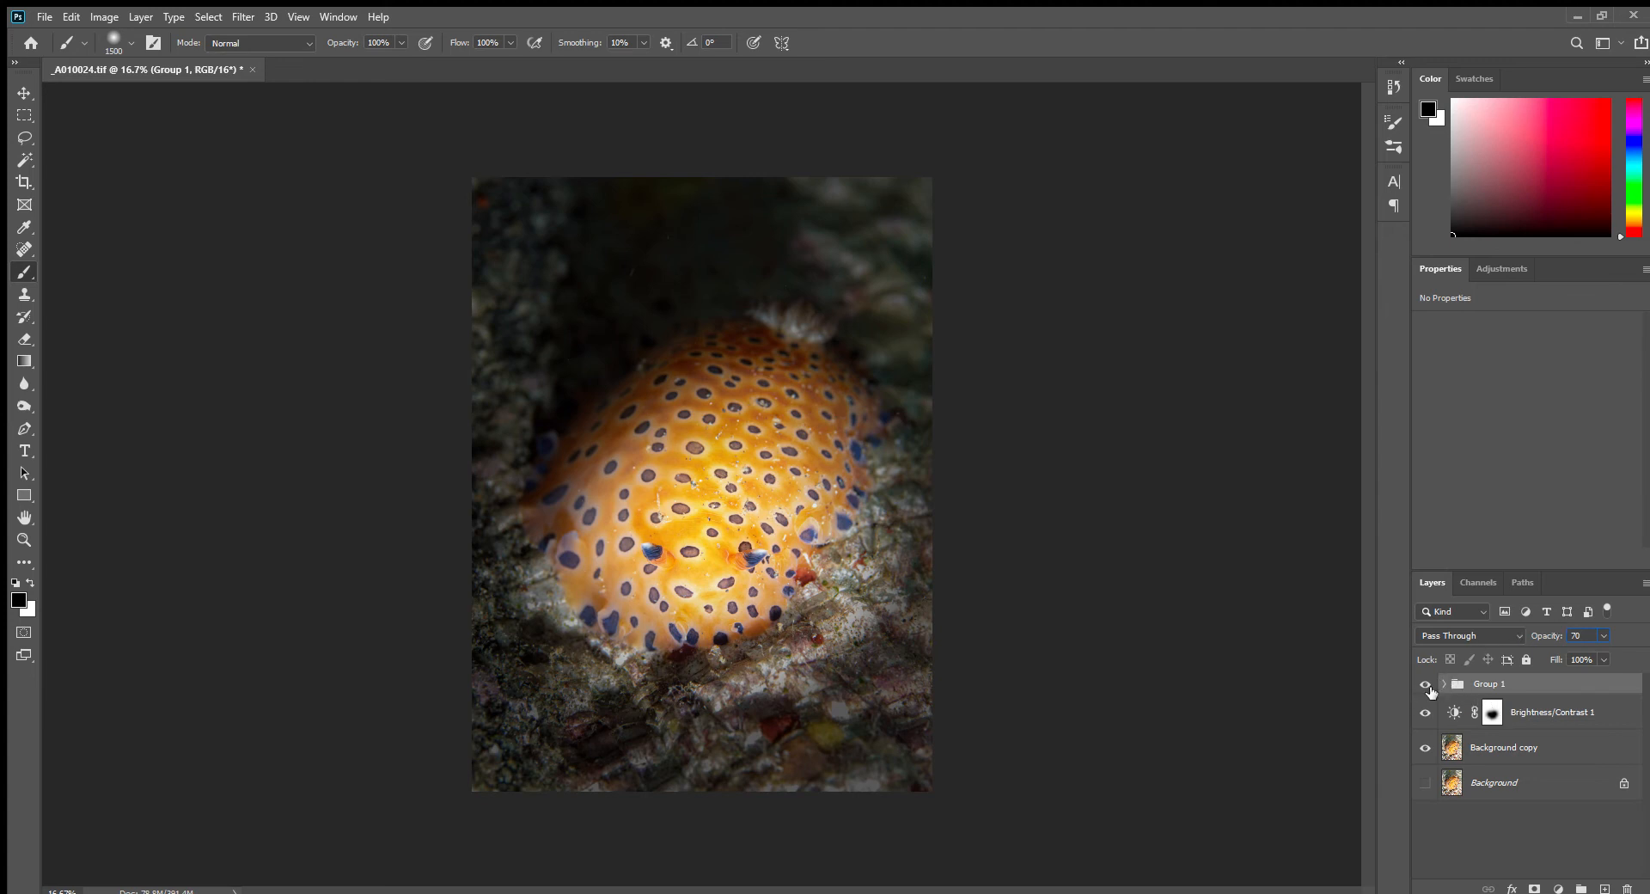
Toggle the visibility of Group 1 off and on to compare the photo with and without the vignette.
{"action": "left_click", "coordinate": [1426, 685]}
{"action": "left_click", "coordinate": [1426, 685]}
{"action": "left_click", "coordinate": [1426, 684]}
{"action": "left_click", "coordinate": [1427, 684]}
Add a second Brightness/Contrast adjustment layer above Group 1 with brightness -82 and contrast 20.
{"action": "left_click", "coordinate": [1604, 888]}
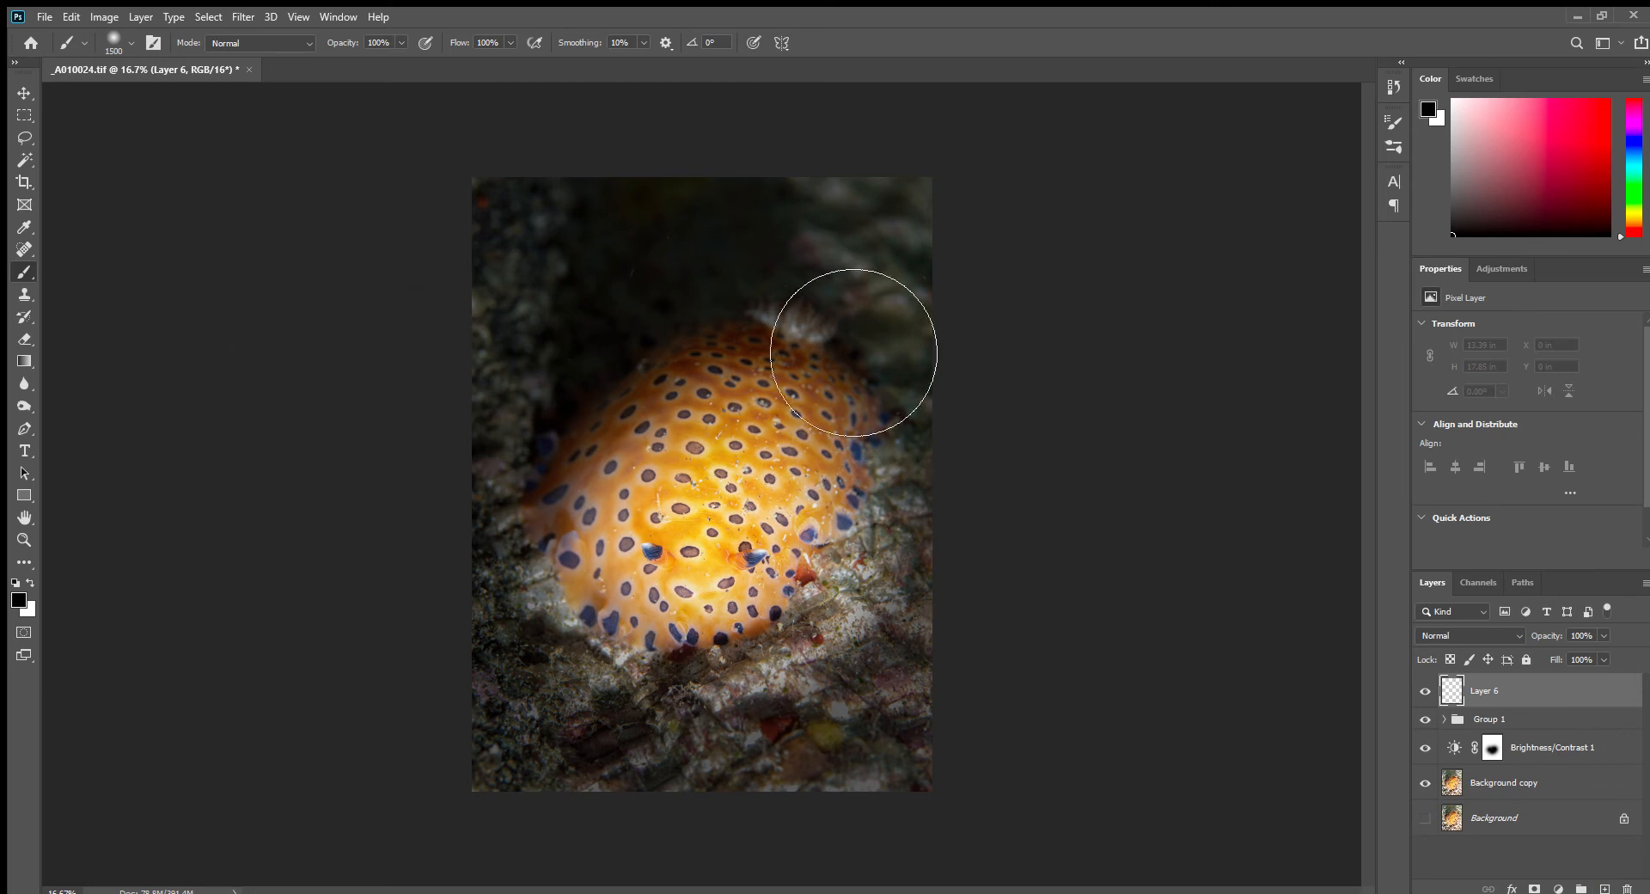
{"action": "key", "text": "ctrl+z"}
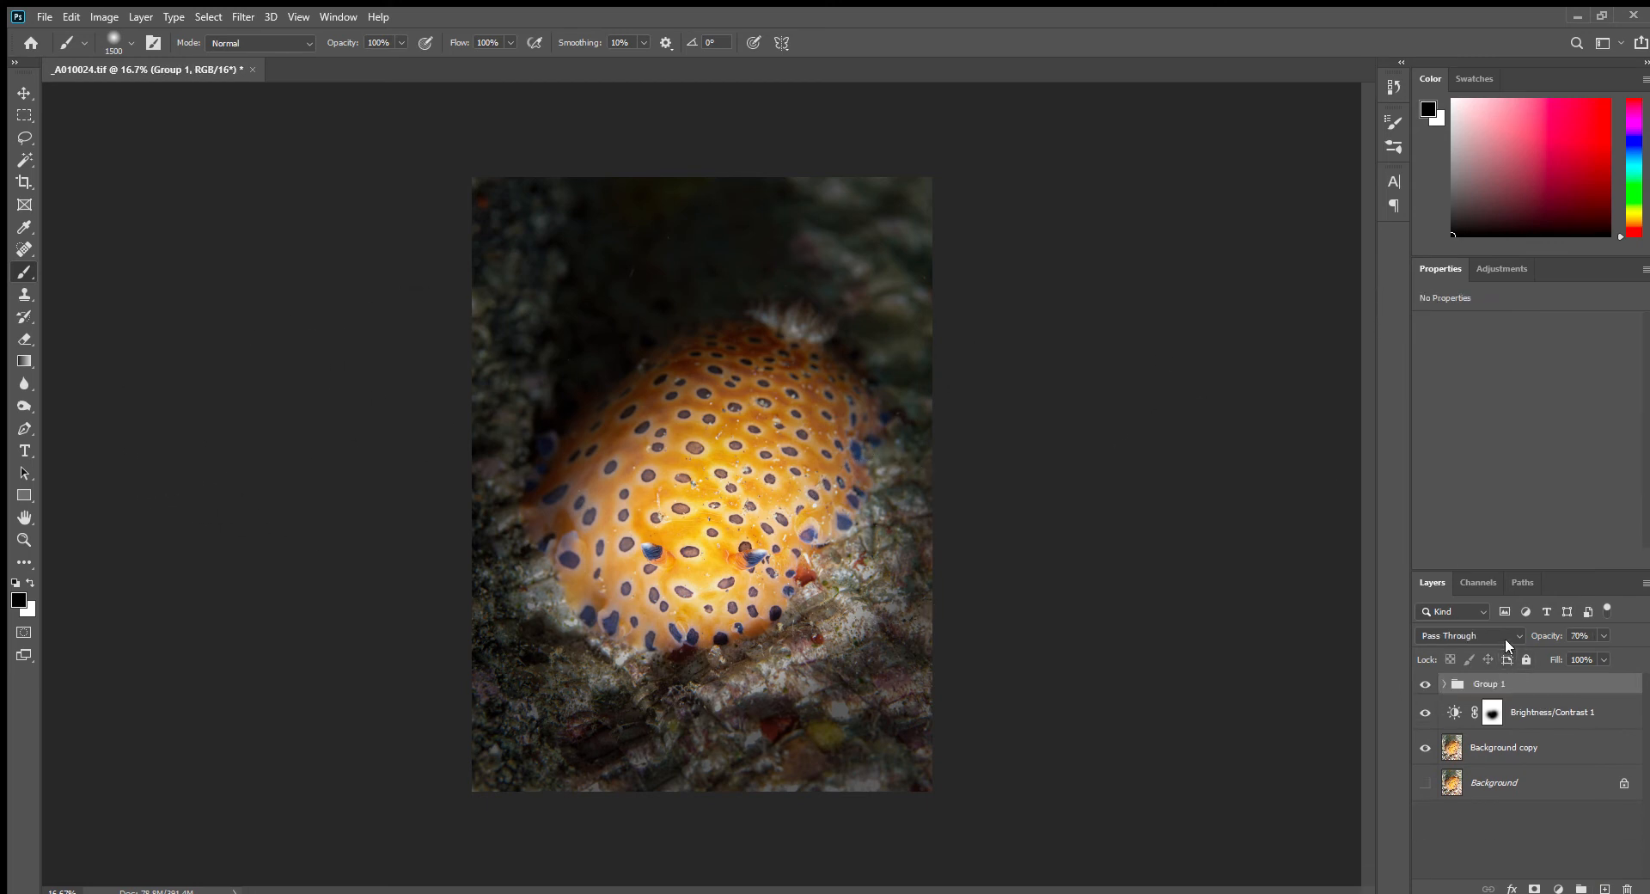
{"action": "left_click", "coordinate": [1491, 266]}
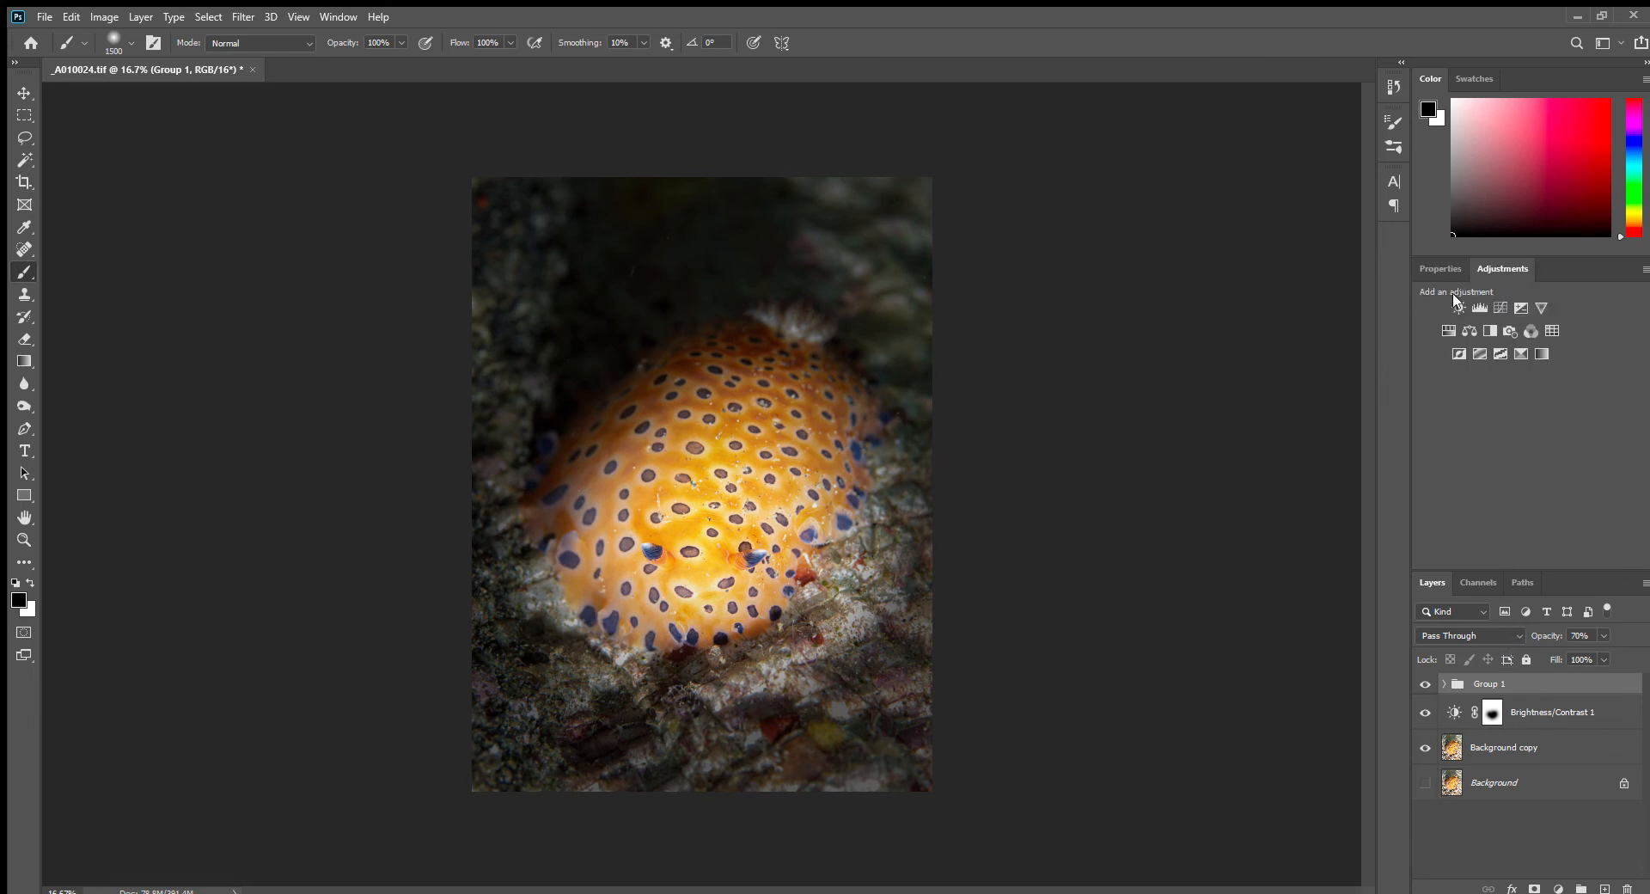
{"action": "left_click", "coordinate": [1454, 302]}
{"action": "left_click_drag", "start_coordinate": [1520, 368], "coordinate": [1468, 369]}
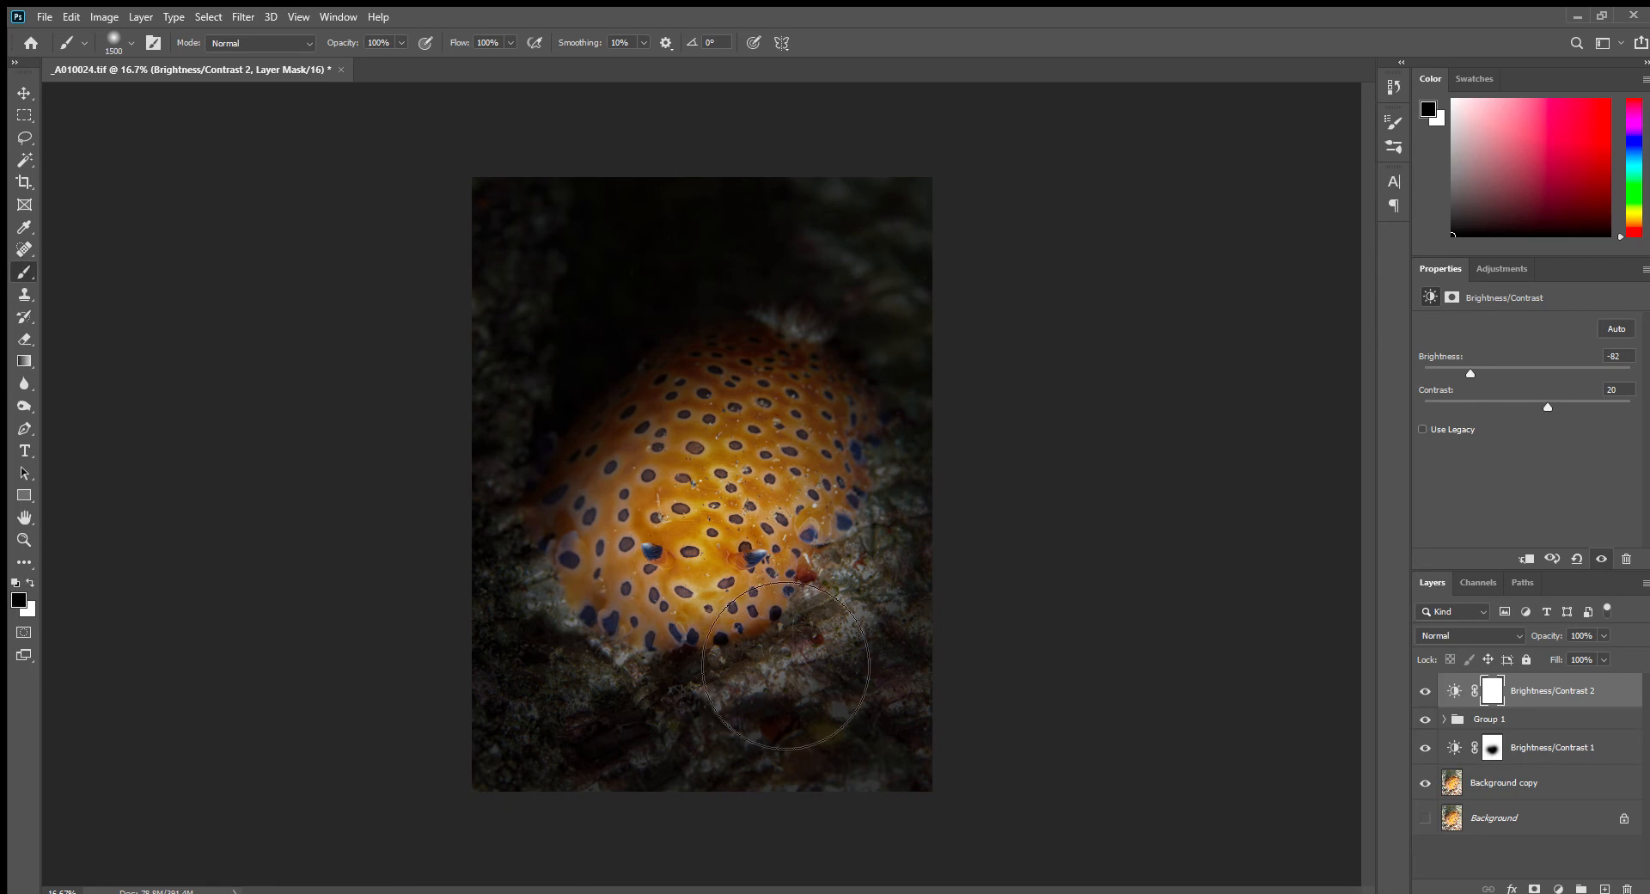
Enlarge the brush to 2100 px and mask the Brightness/Contrast 2 darkening off the sea slug and the foreground beneath it with black.
{"action": "key", "text": "bracketright"}
{"action": "key", "text": "bracketright"}
{"action": "left_click", "coordinate": [669, 551]}
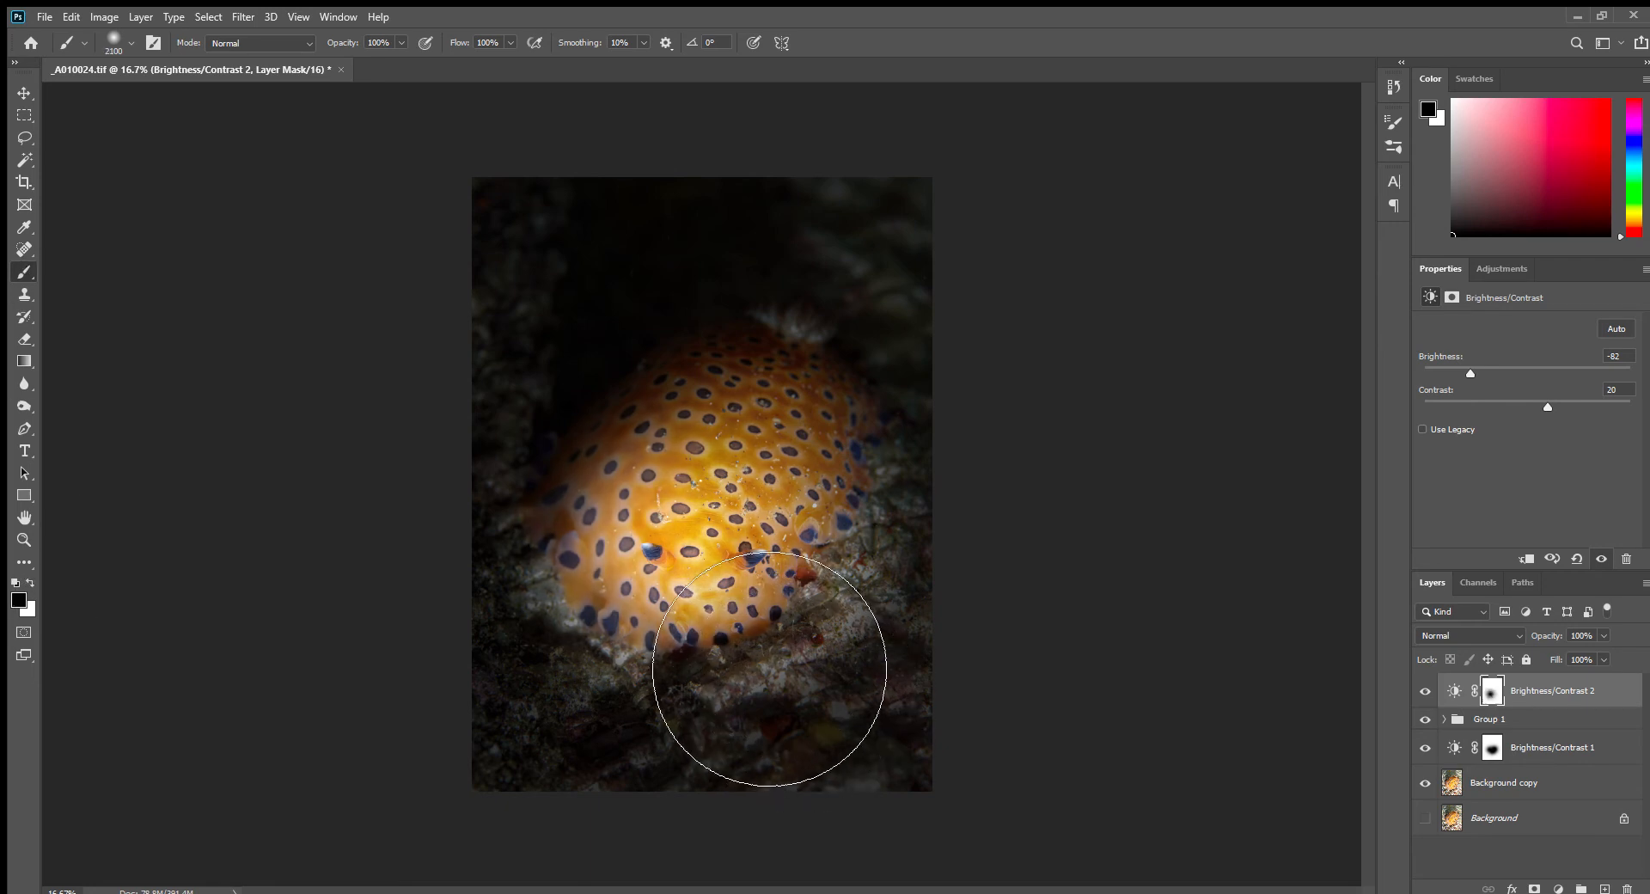
{"action": "left_click", "coordinate": [862, 674]}
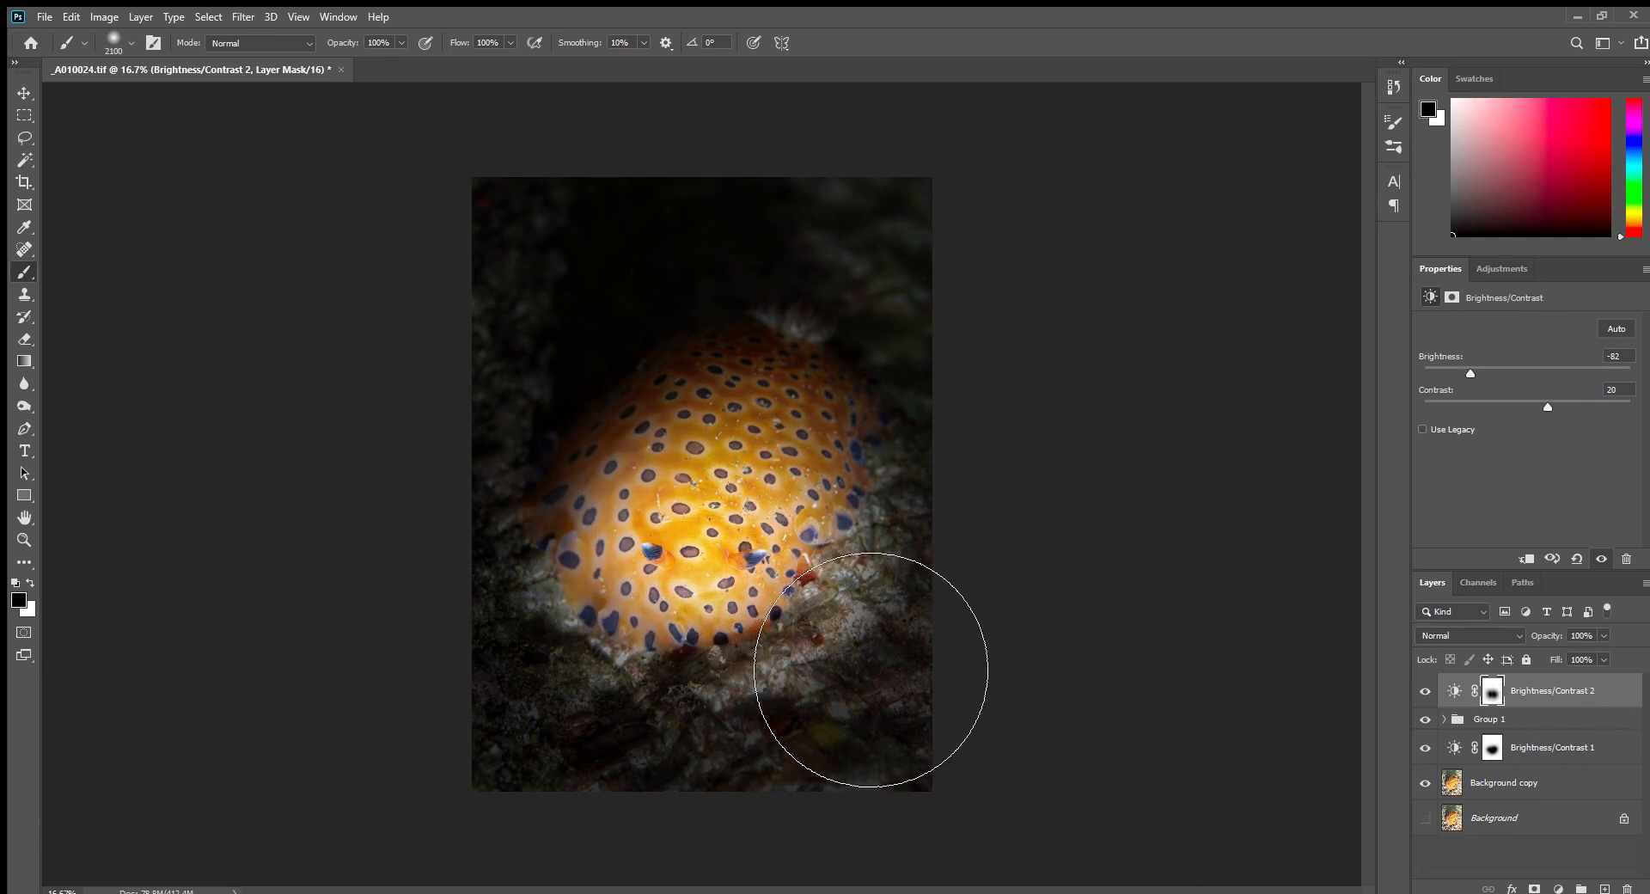
{"action": "left_click", "coordinate": [731, 706]}
{"action": "left_click", "coordinate": [943, 680]}
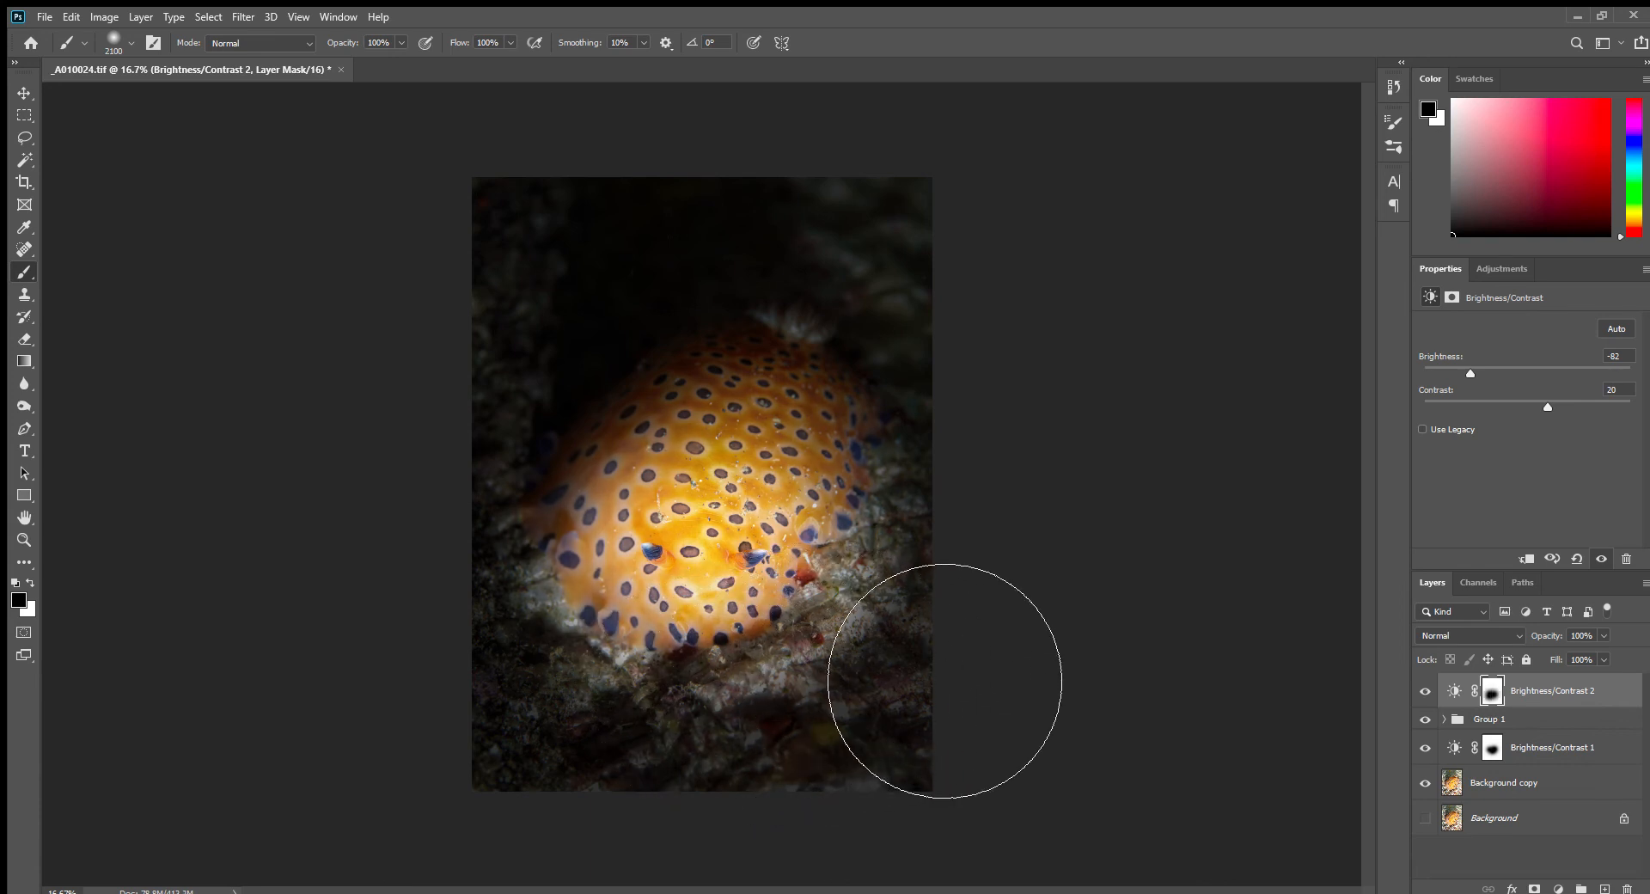
{"action": "left_click", "coordinate": [718, 639]}
{"action": "left_click", "coordinate": [776, 727]}
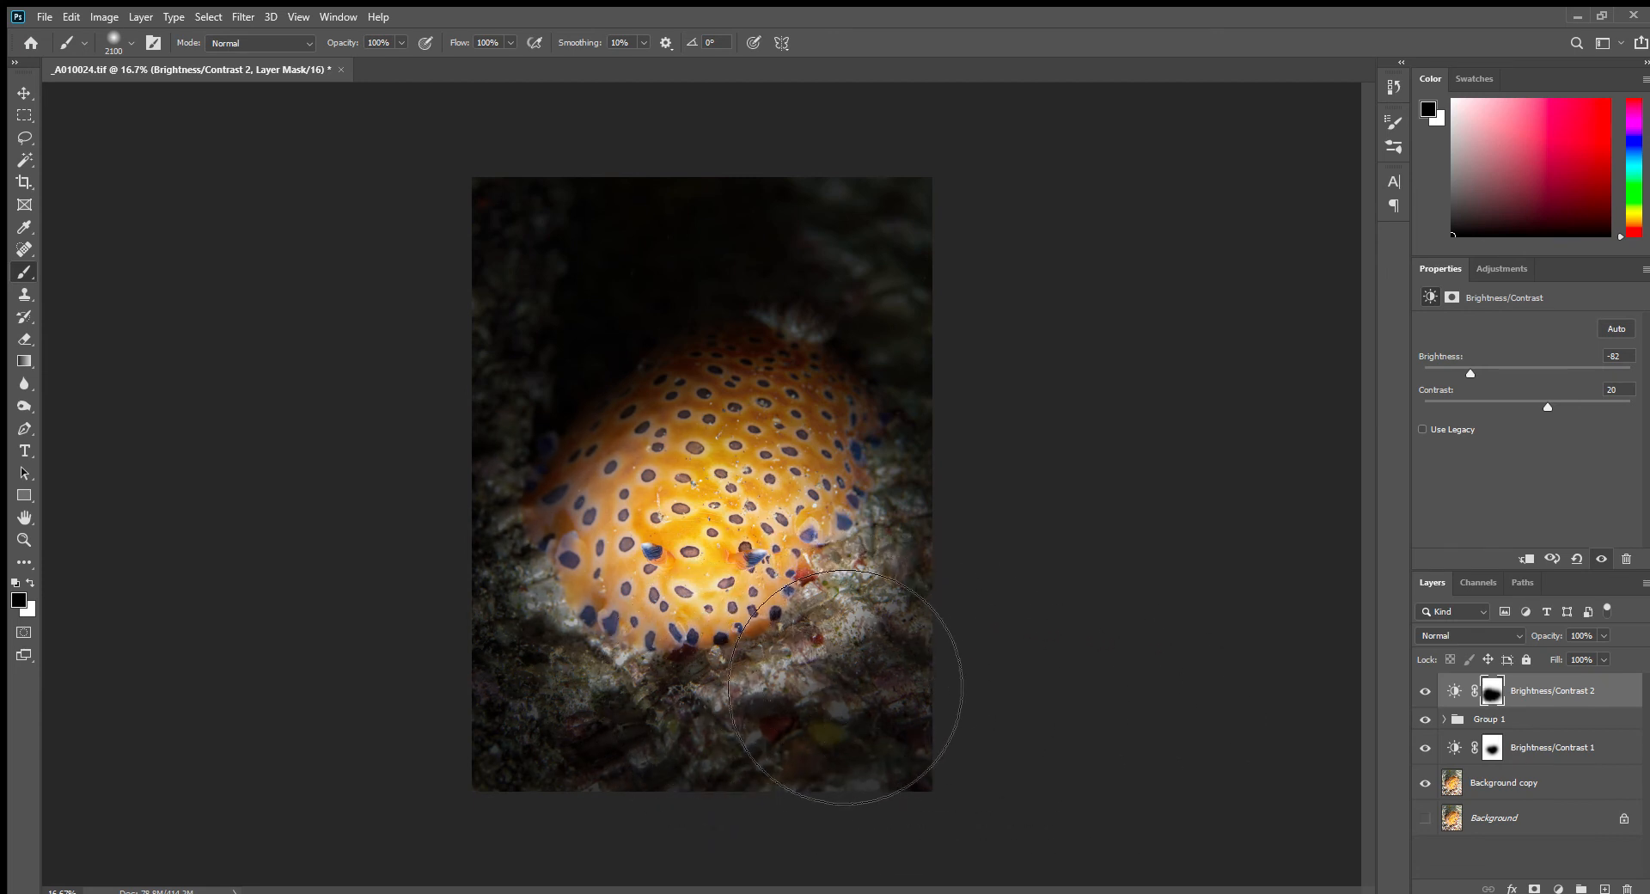
Toggle the visibility of Brightness/Contrast 2 off and on to compare the photo with and without it.
{"action": "left_click", "coordinate": [1425, 693]}
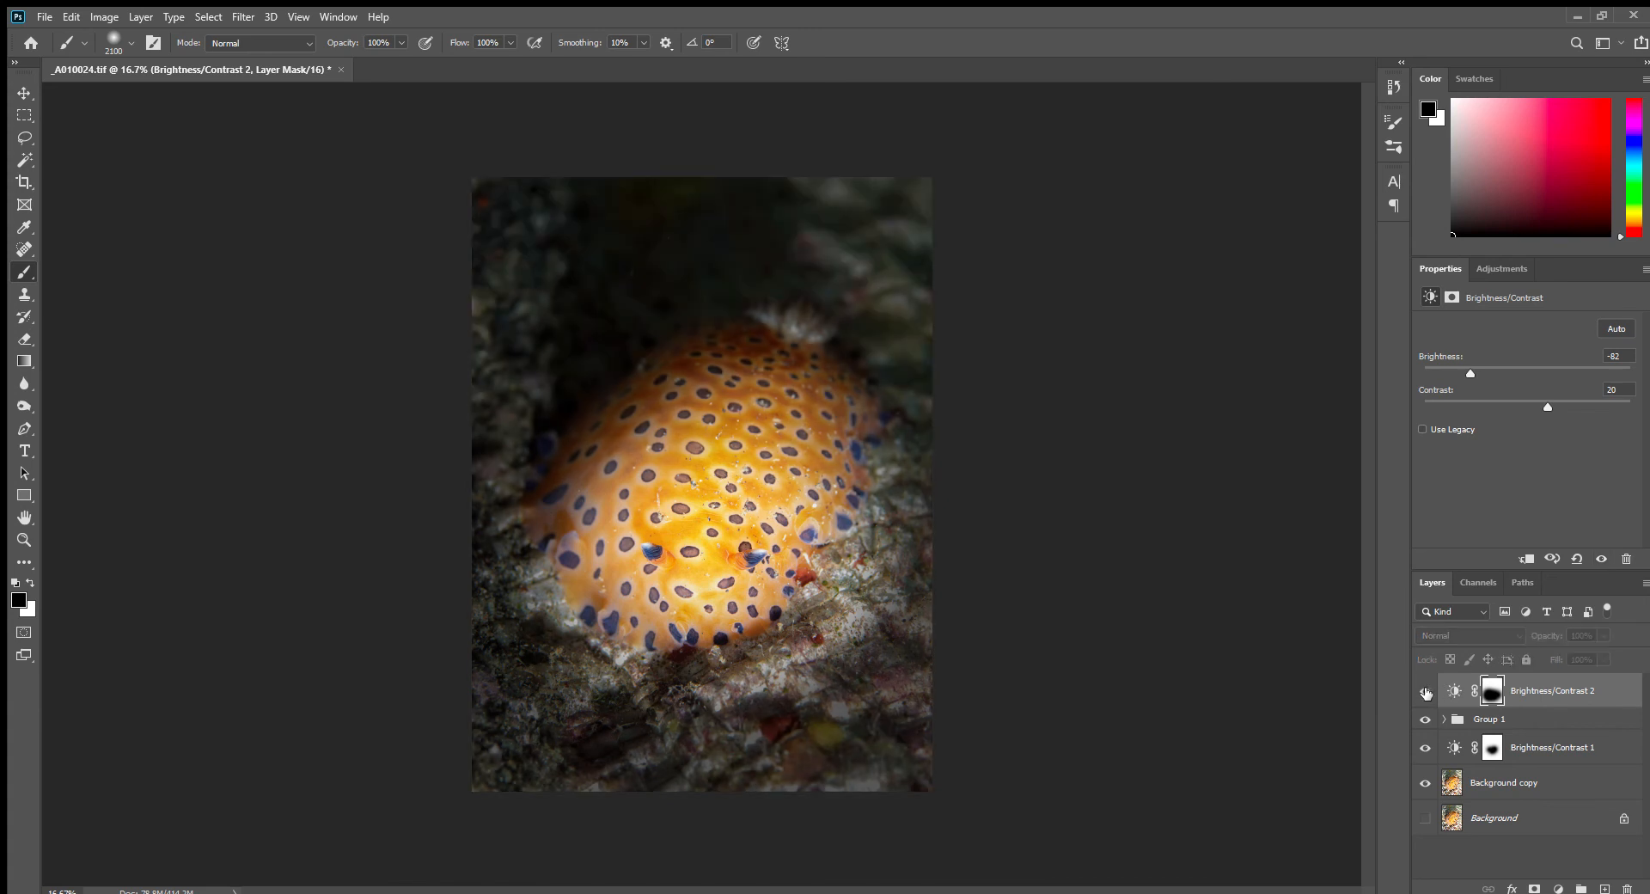
{"action": "left_click", "coordinate": [1424, 692]}
{"action": "left_click", "coordinate": [1425, 693]}
{"action": "left_click", "coordinate": [1425, 693]}
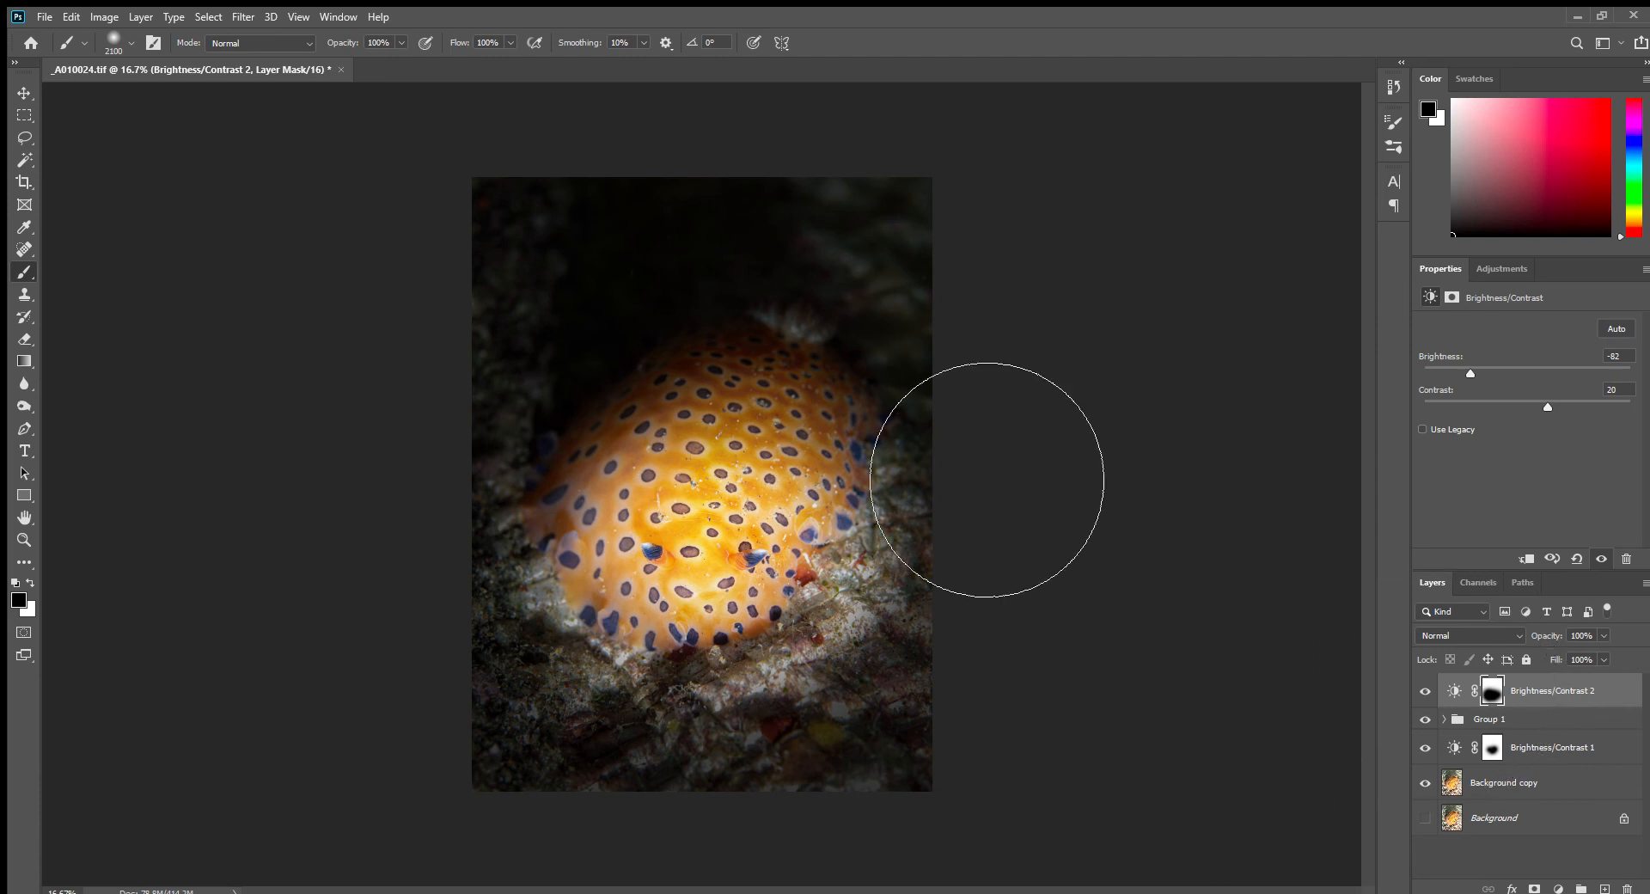
Add a new layer and paint black over the photo's upper background and along its left, right and lower edges.
{"action": "left_click", "coordinate": [1605, 887]}
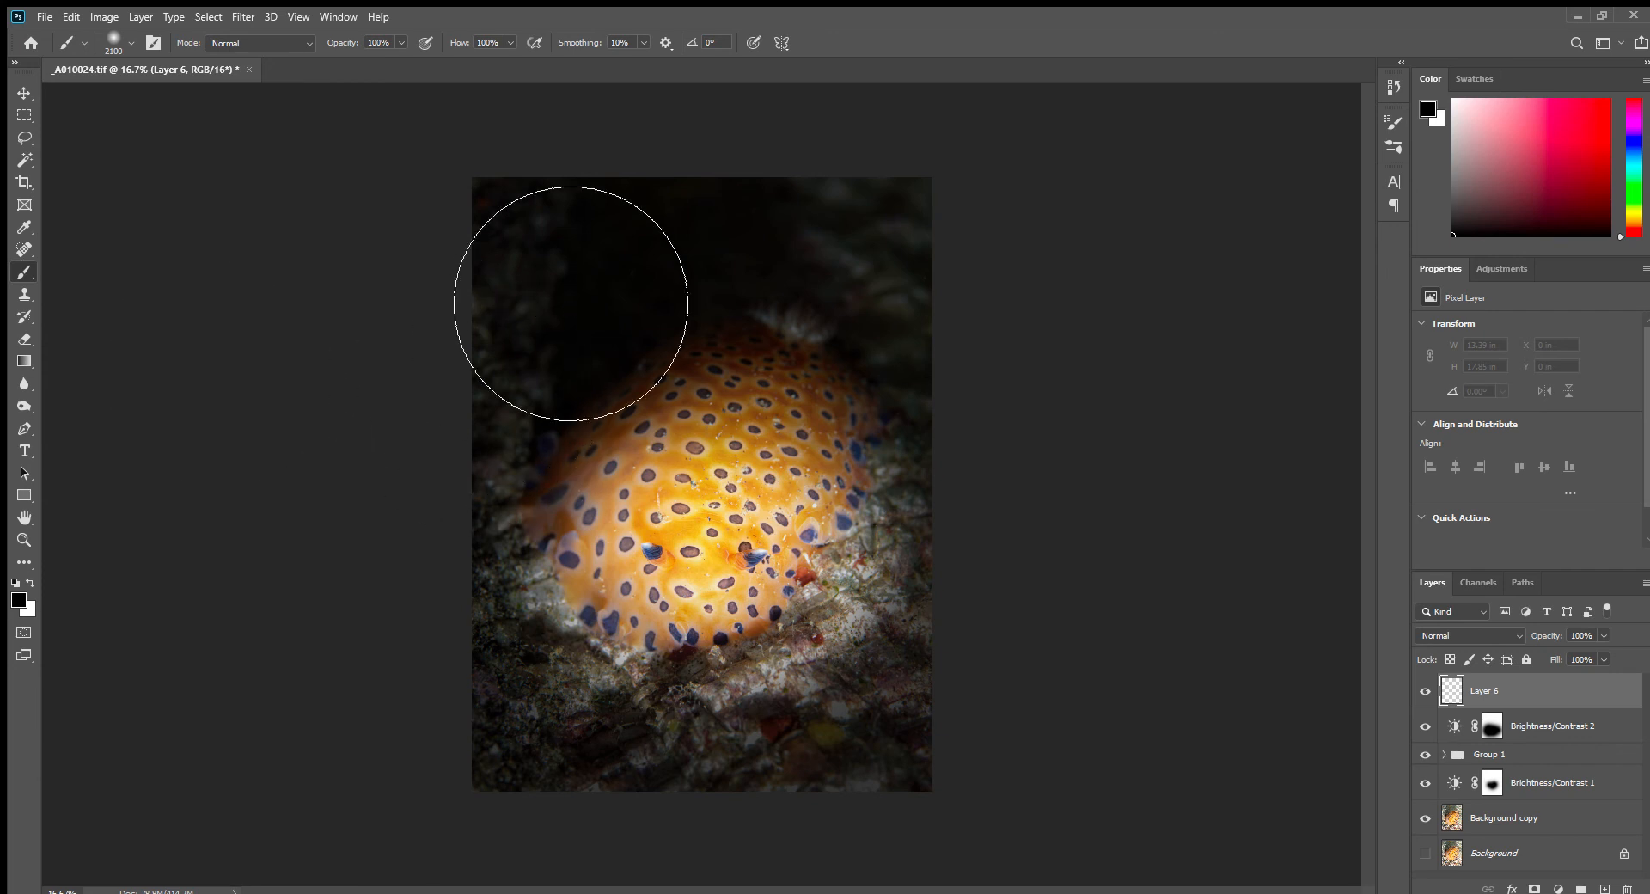
{"action": "mouse_move", "coordinate": [567, 305]}
{"action": "left_mouse_down"}
{"action": "mouse_move", "coordinate": [540, 362]}
{"action": "mouse_move", "coordinate": [536, 490]}
{"action": "left_mouse_up"}
{"action": "left_click", "coordinate": [891, 255]}
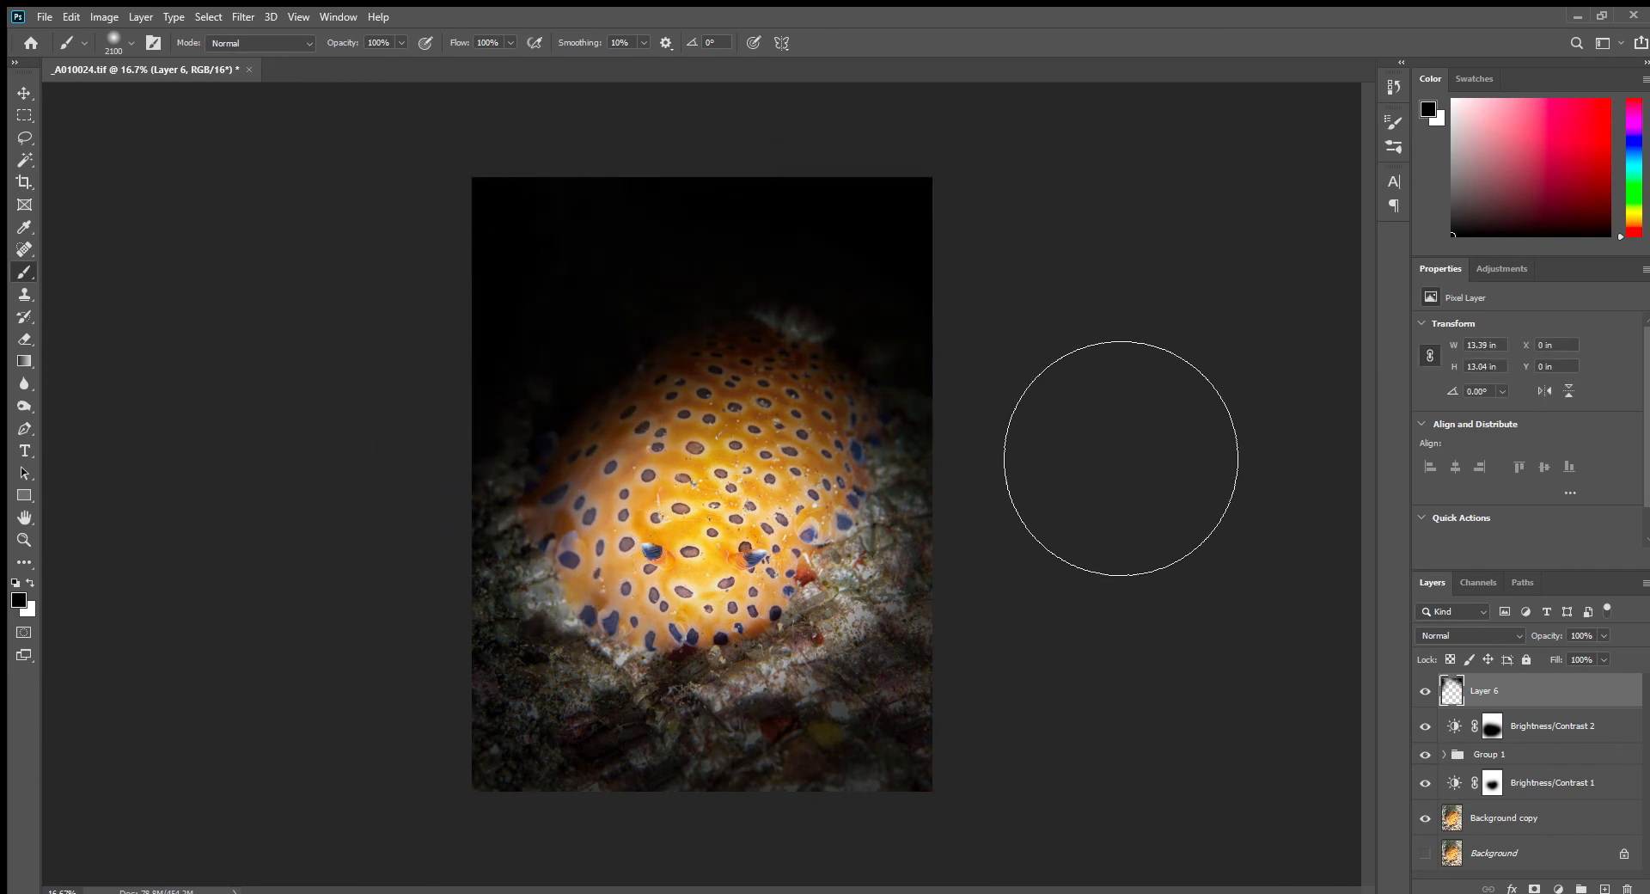
{"action": "left_click_drag", "start_coordinate": [526, 385], "coordinate": [447, 576]}
{"action": "left_click_drag", "start_coordinate": [1150, 608], "coordinate": [1167, 711]}
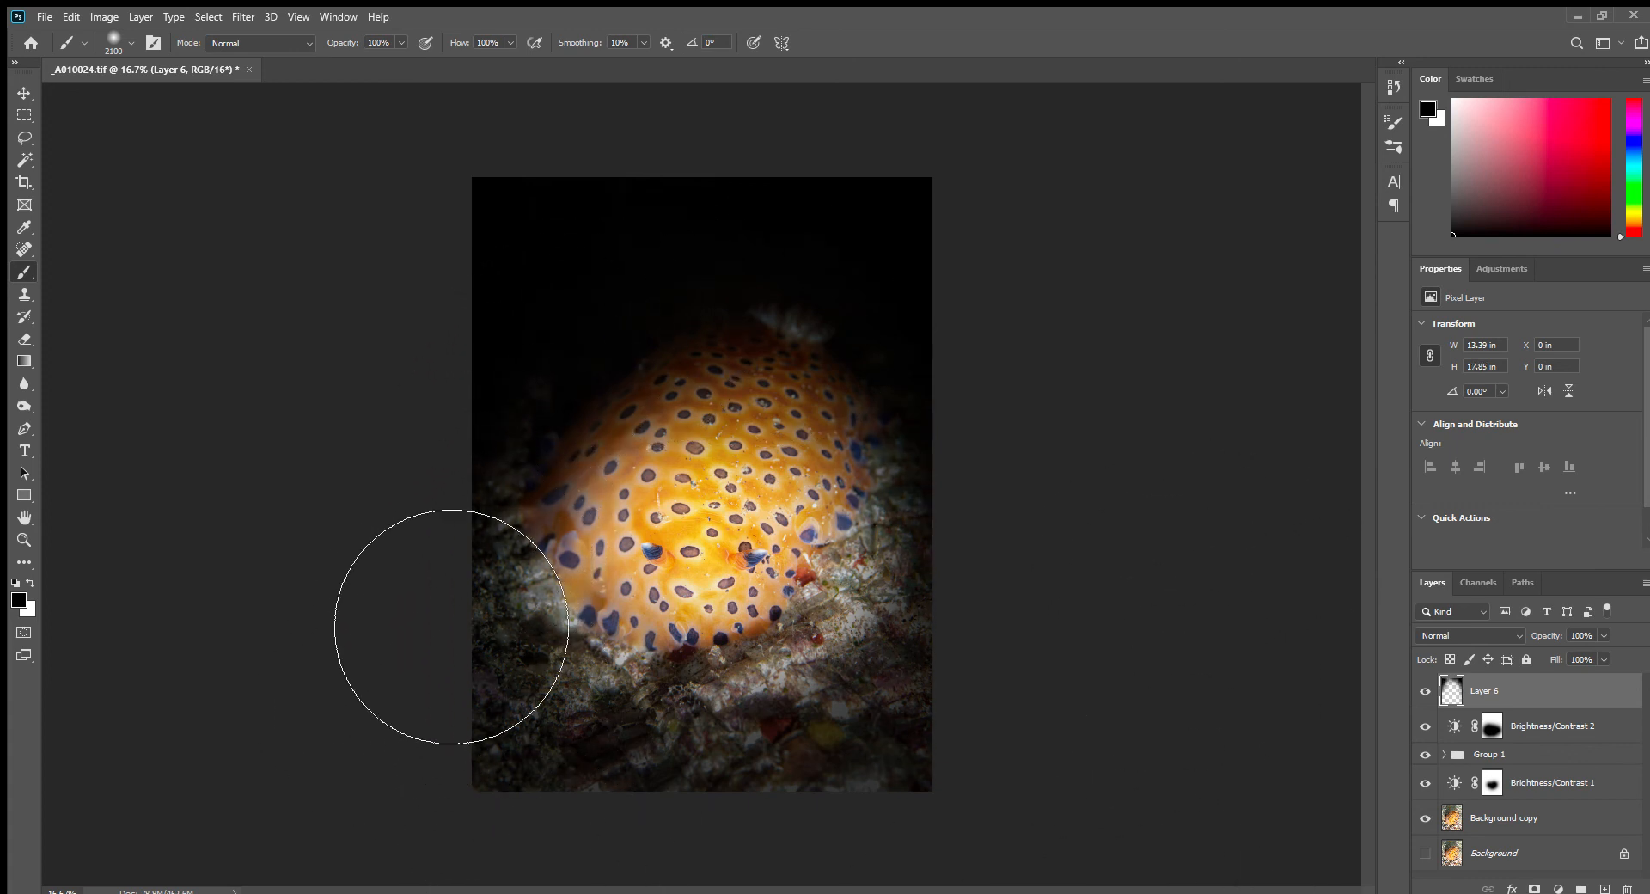
{"action": "mouse_move", "coordinate": [453, 626]}
{"action": "left_mouse_down"}
{"action": "mouse_move", "coordinate": [482, 830]}
{"action": "mouse_move", "coordinate": [675, 893]}
{"action": "mouse_move", "coordinate": [976, 893]}
{"action": "mouse_move", "coordinate": [1186, 791]}
{"action": "left_mouse_up"}
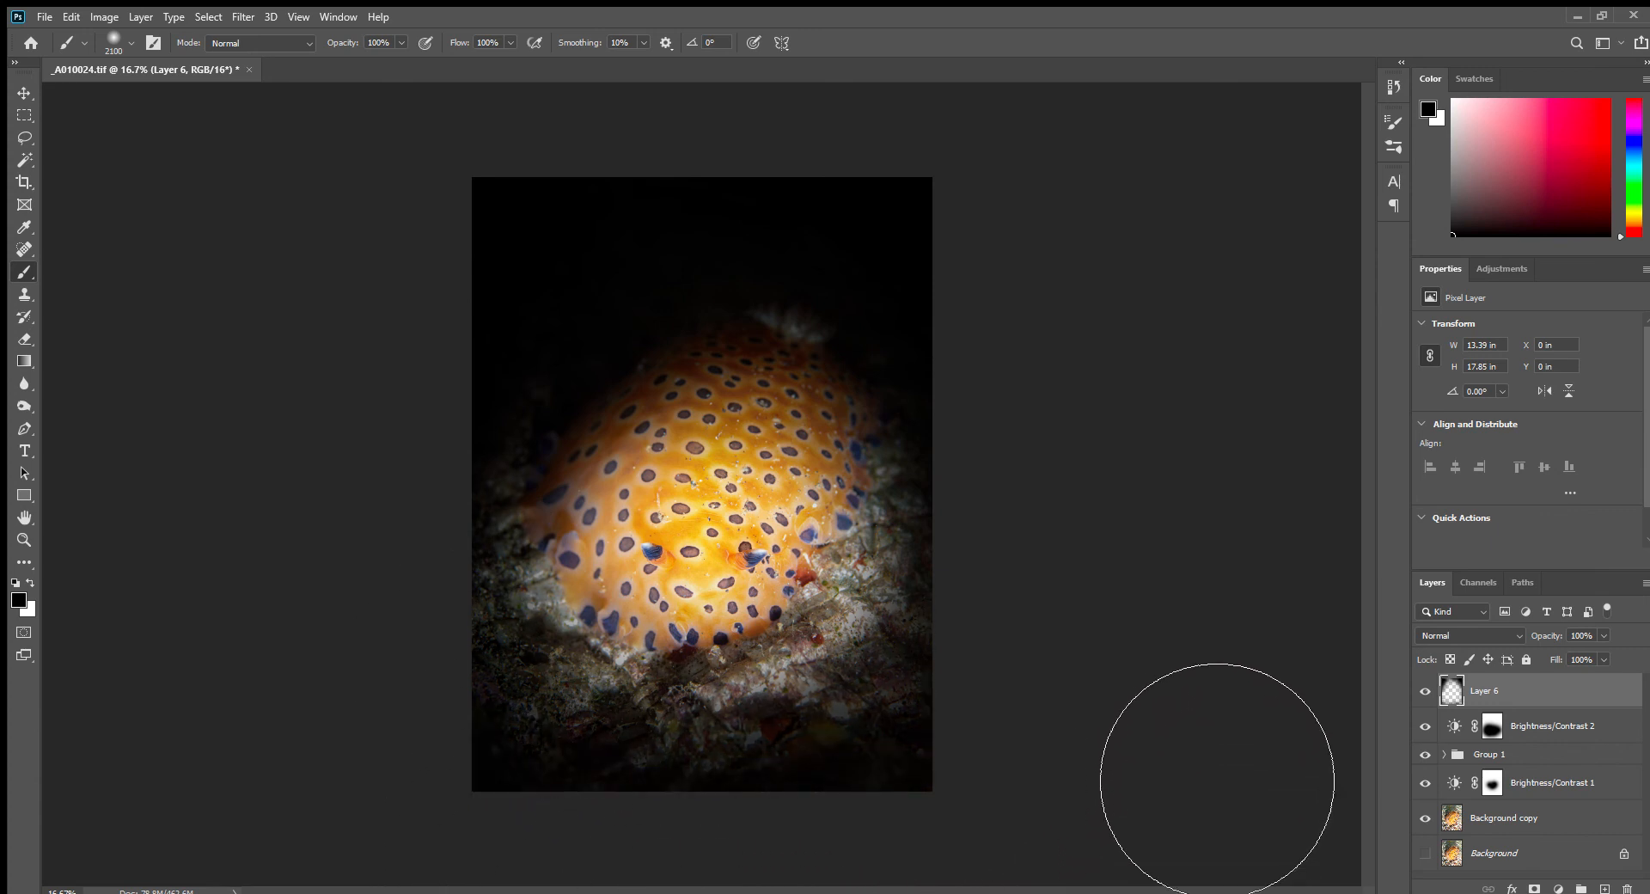
Set Layer 6's opacity to 70% and keep that layer selected.
{"action": "left_click", "coordinate": [1589, 637]}
{"action": "type", "text": "70"}
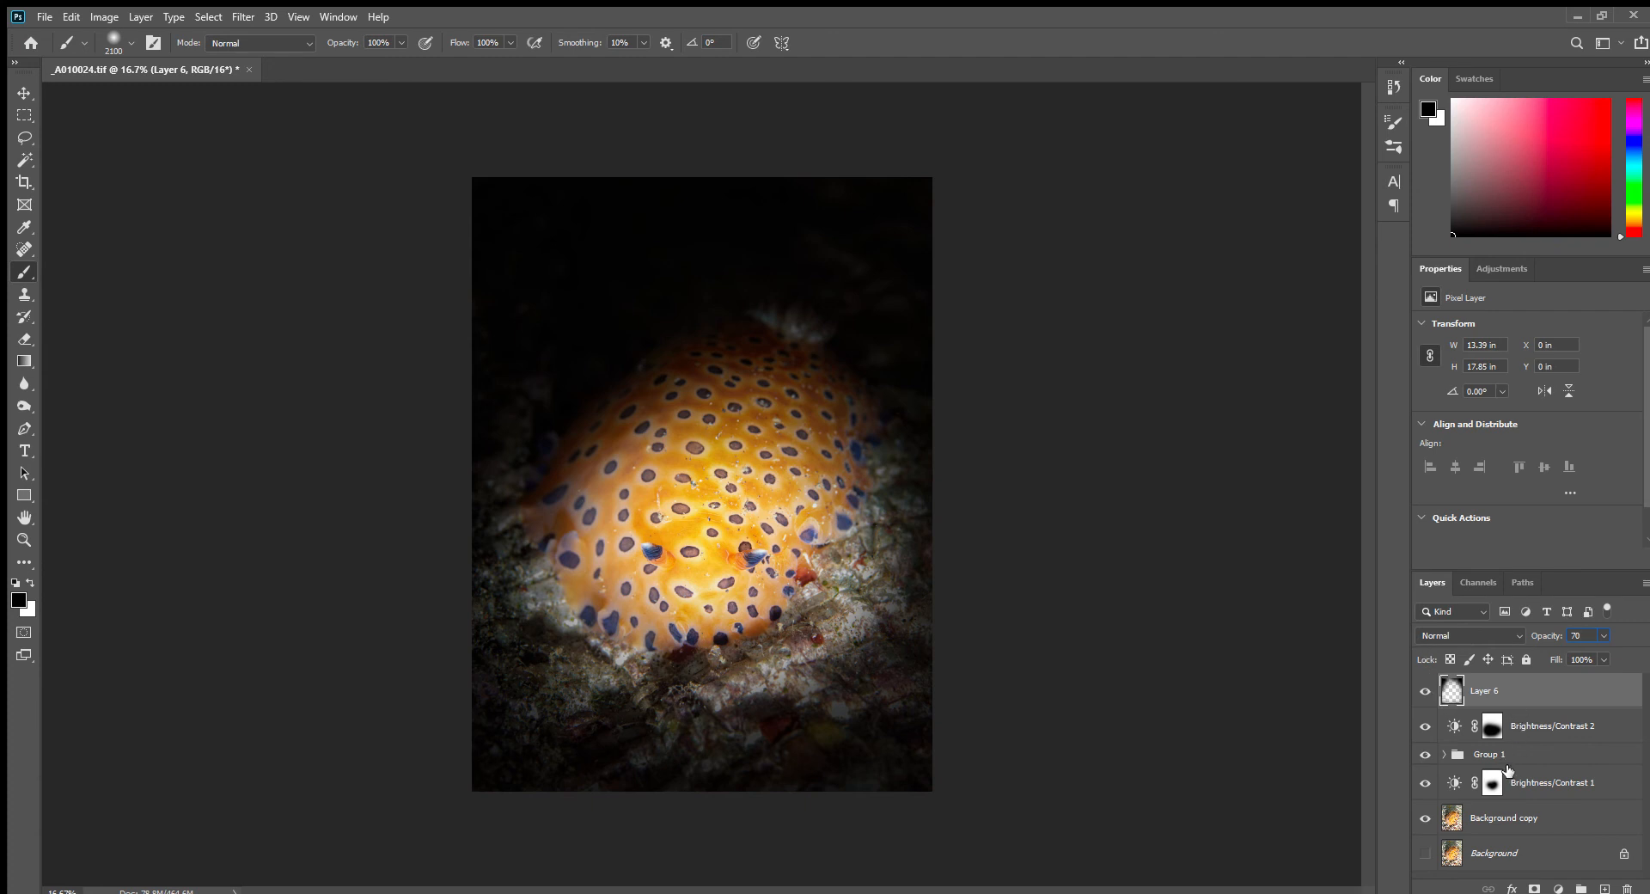
{"action": "left_click", "coordinate": [1562, 734]}
{"action": "left_click", "coordinate": [1544, 695]}
Add another new layer and deepen the black across the photo's top and around its lower and side edges with the 2100 px brush.
{"action": "left_click", "coordinate": [1603, 888]}
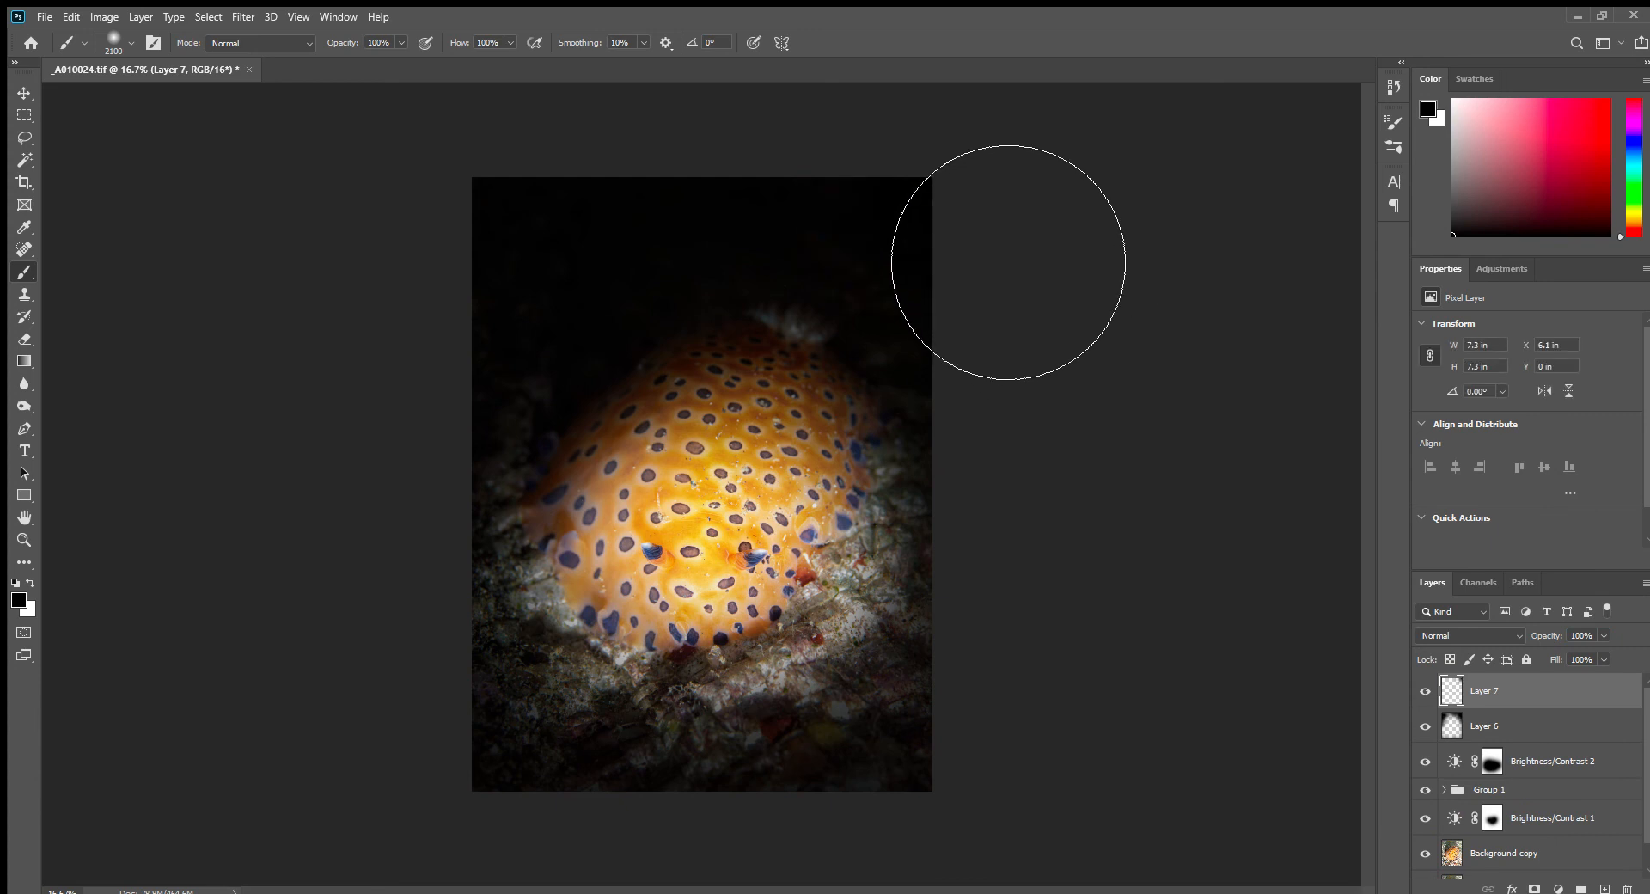
{"action": "mouse_move", "coordinate": [887, 248]}
{"action": "left_mouse_down"}
{"action": "mouse_move", "coordinate": [583, 283]}
{"action": "mouse_move", "coordinate": [479, 366]}
{"action": "mouse_move", "coordinate": [483, 384]}
{"action": "mouse_move", "coordinate": [575, 337]}
{"action": "mouse_move", "coordinate": [566, 278]}
{"action": "left_mouse_up"}
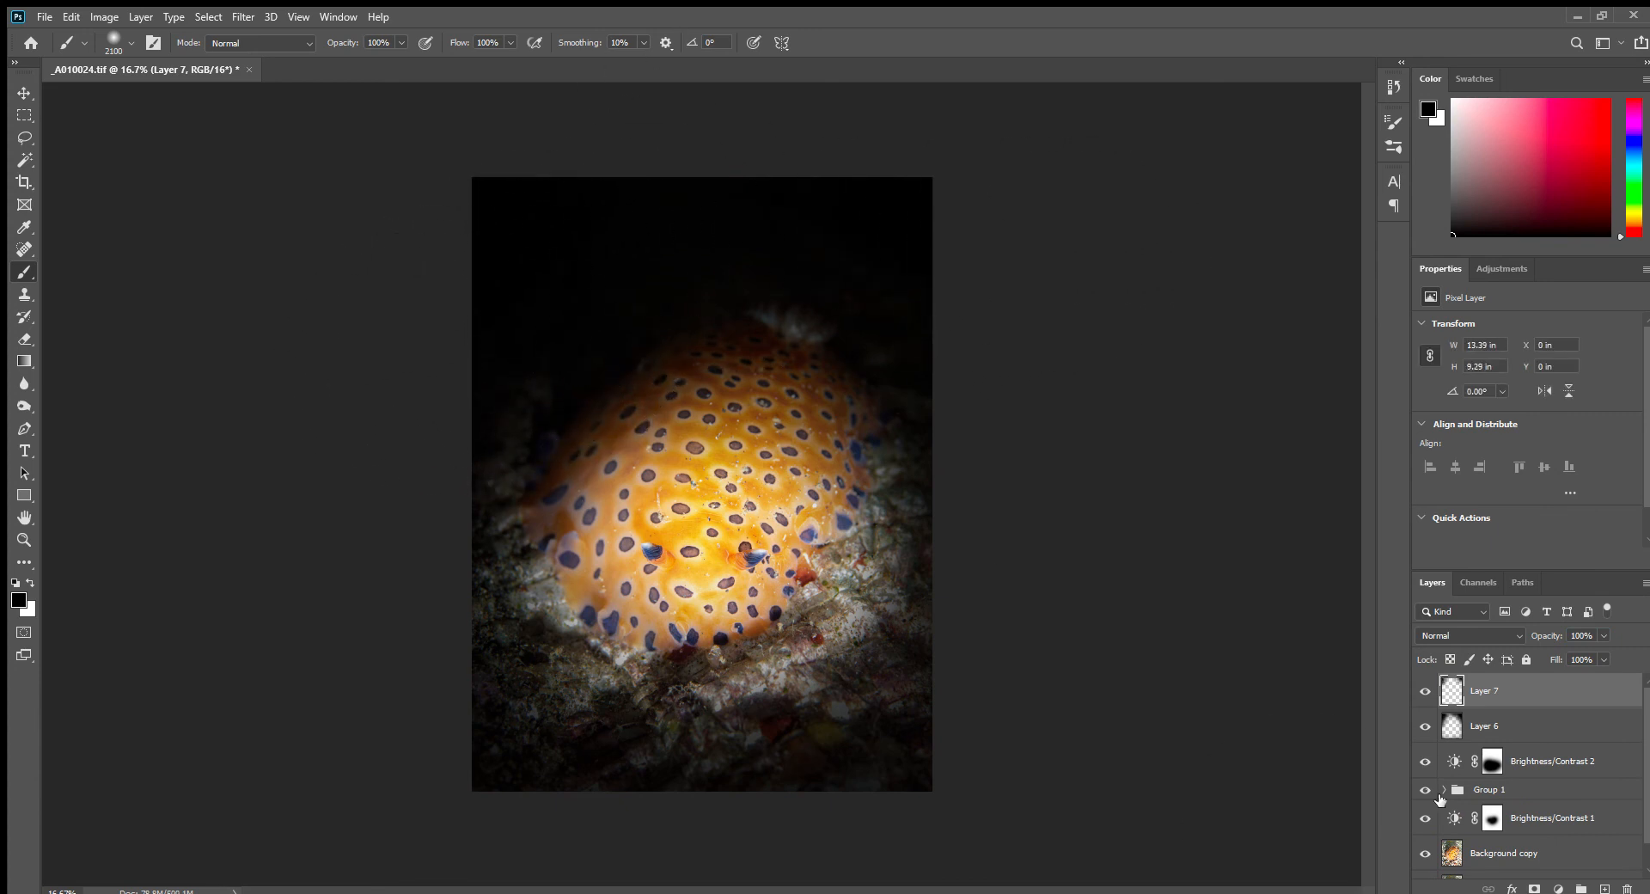
{"action": "mouse_move", "coordinate": [1154, 893]}
{"action": "left_mouse_down"}
{"action": "mouse_move", "coordinate": [1126, 893]}
{"action": "mouse_move", "coordinate": [1195, 677]}
{"action": "mouse_move", "coordinate": [1164, 893]}
{"action": "mouse_move", "coordinate": [657, 893]}
{"action": "mouse_move", "coordinate": [745, 893]}
{"action": "left_mouse_up"}
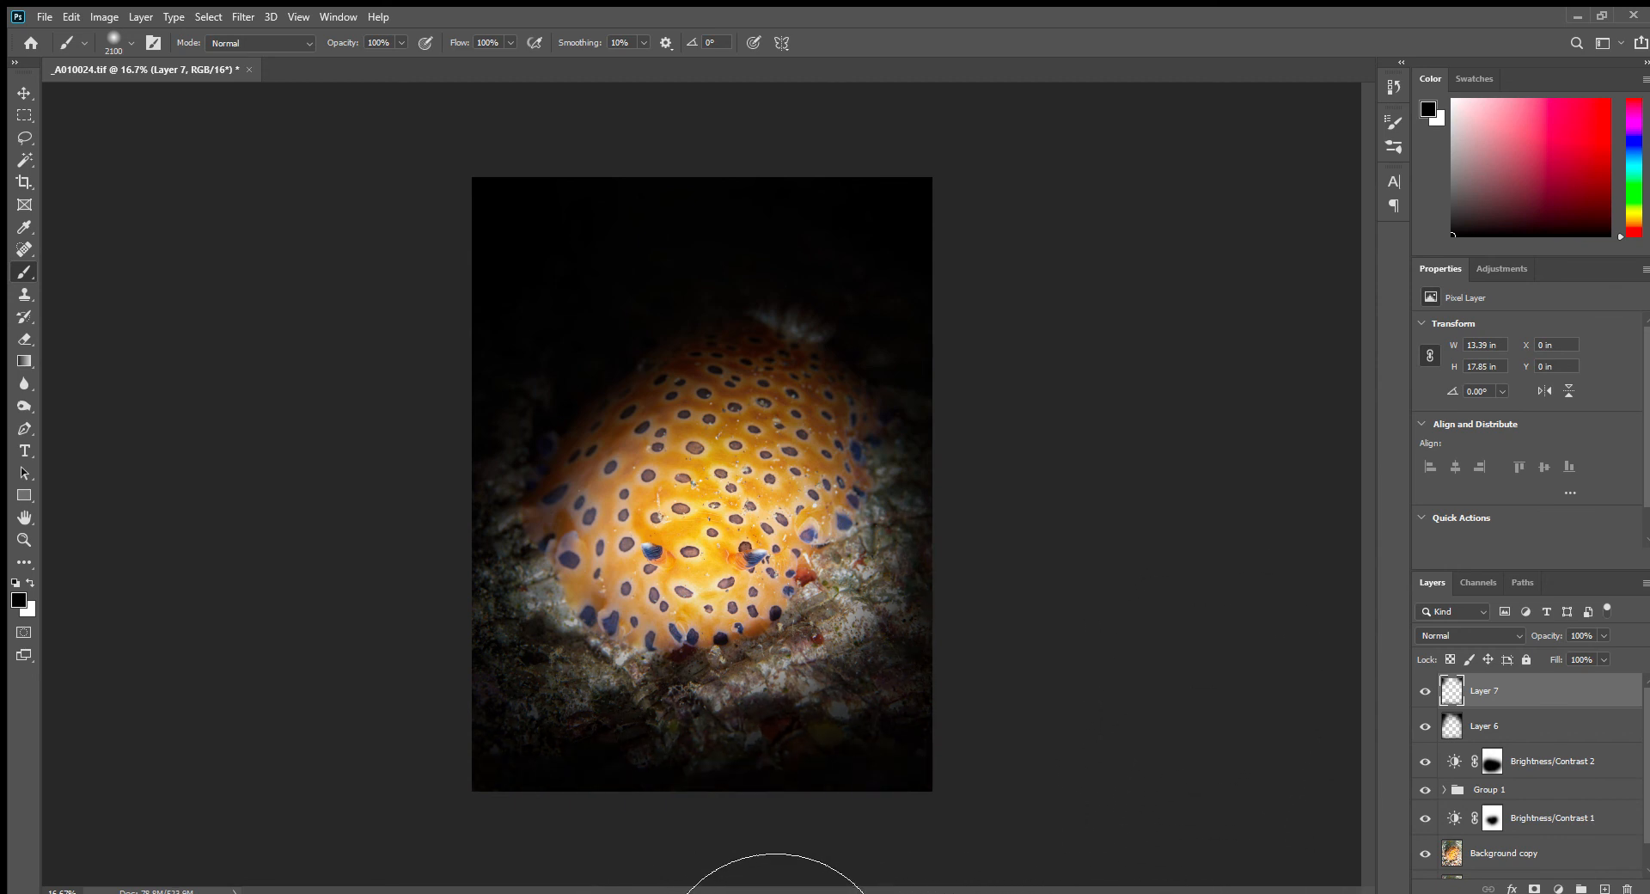
{"action": "mouse_move", "coordinate": [449, 843]}
{"action": "left_mouse_down"}
{"action": "mouse_move", "coordinate": [465, 808]}
{"action": "mouse_move", "coordinate": [449, 732]}
{"action": "mouse_move", "coordinate": [463, 606]}
{"action": "left_mouse_up"}
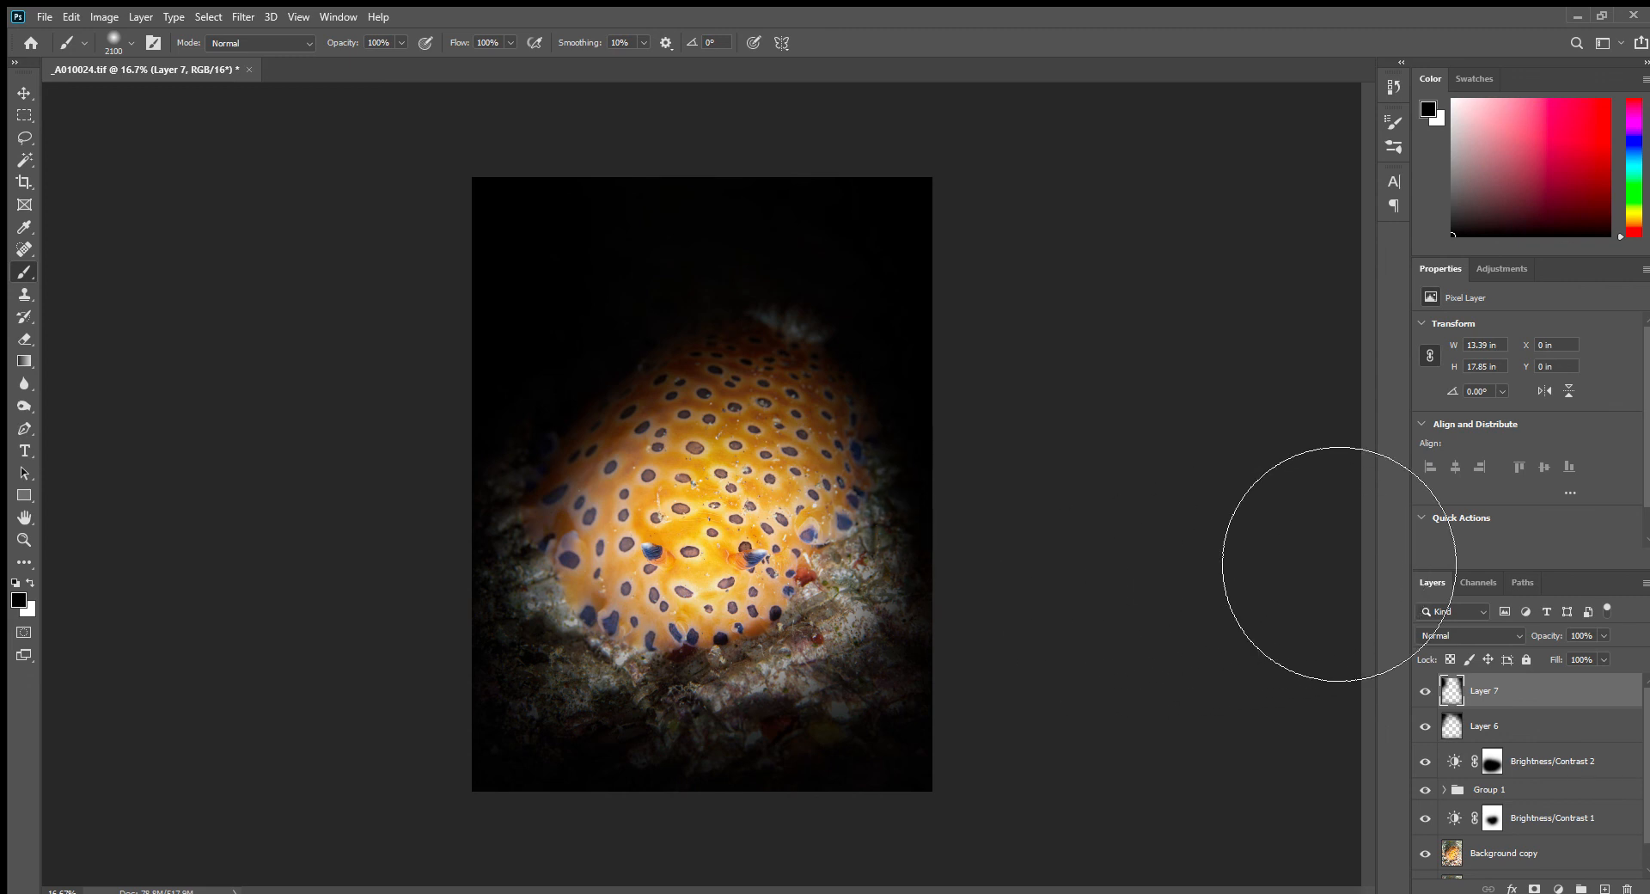
Group Layer 7 down through Brightness/Contrast 1 and toggle the new group's visibility to compare the darkened photo with the original.
{"action": "left_click", "coordinate": [1552, 817], "text": "shift"}
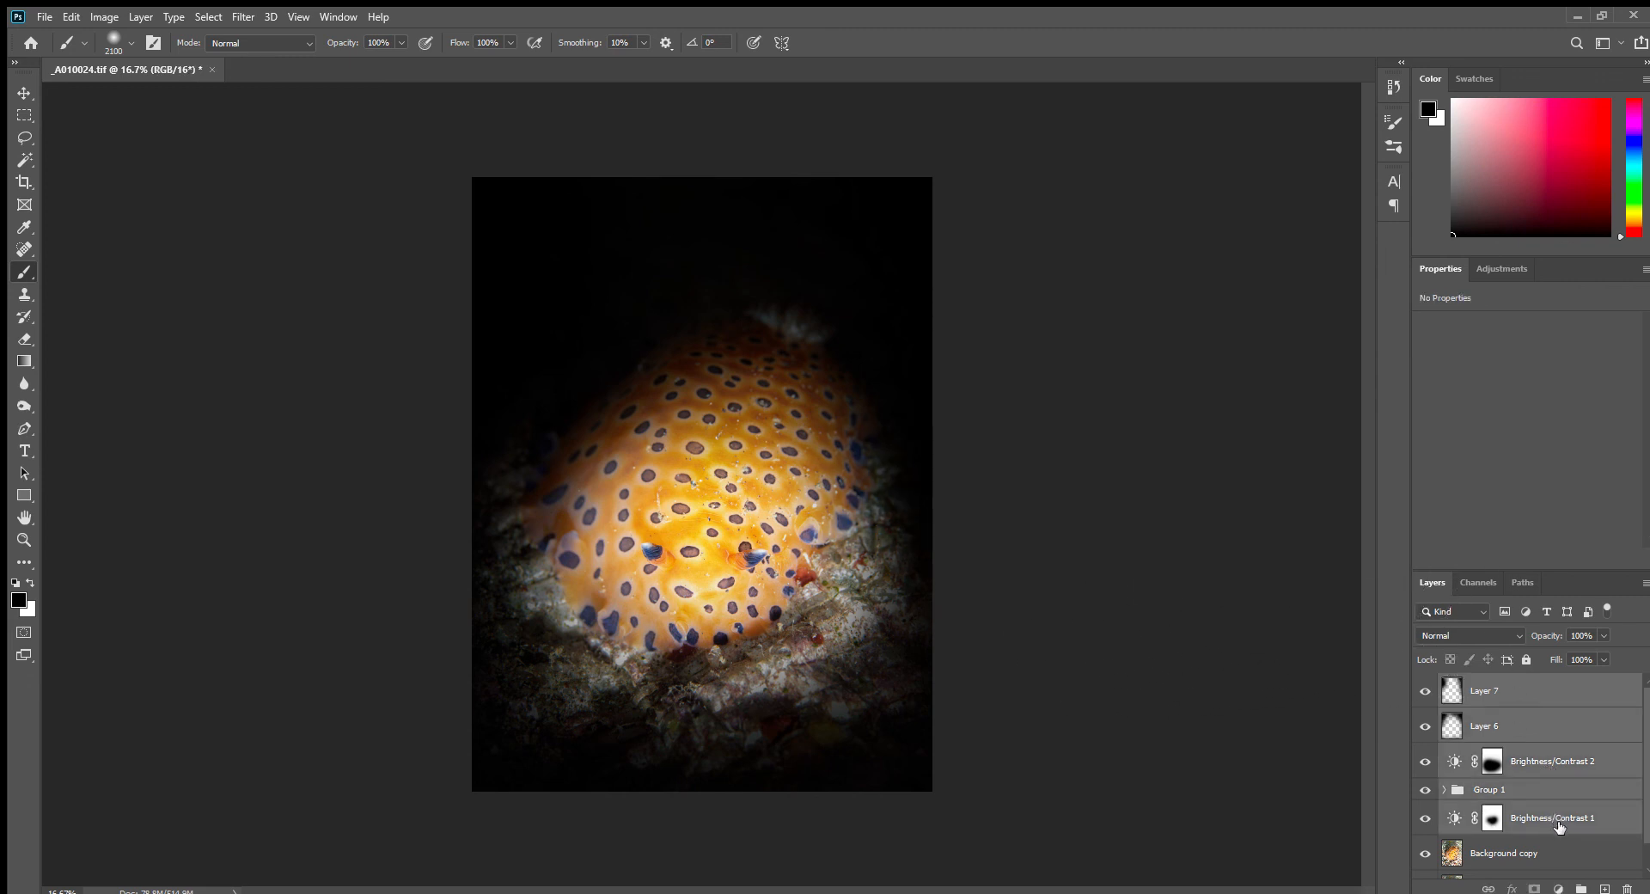
{"action": "key", "text": "ctrl+g"}
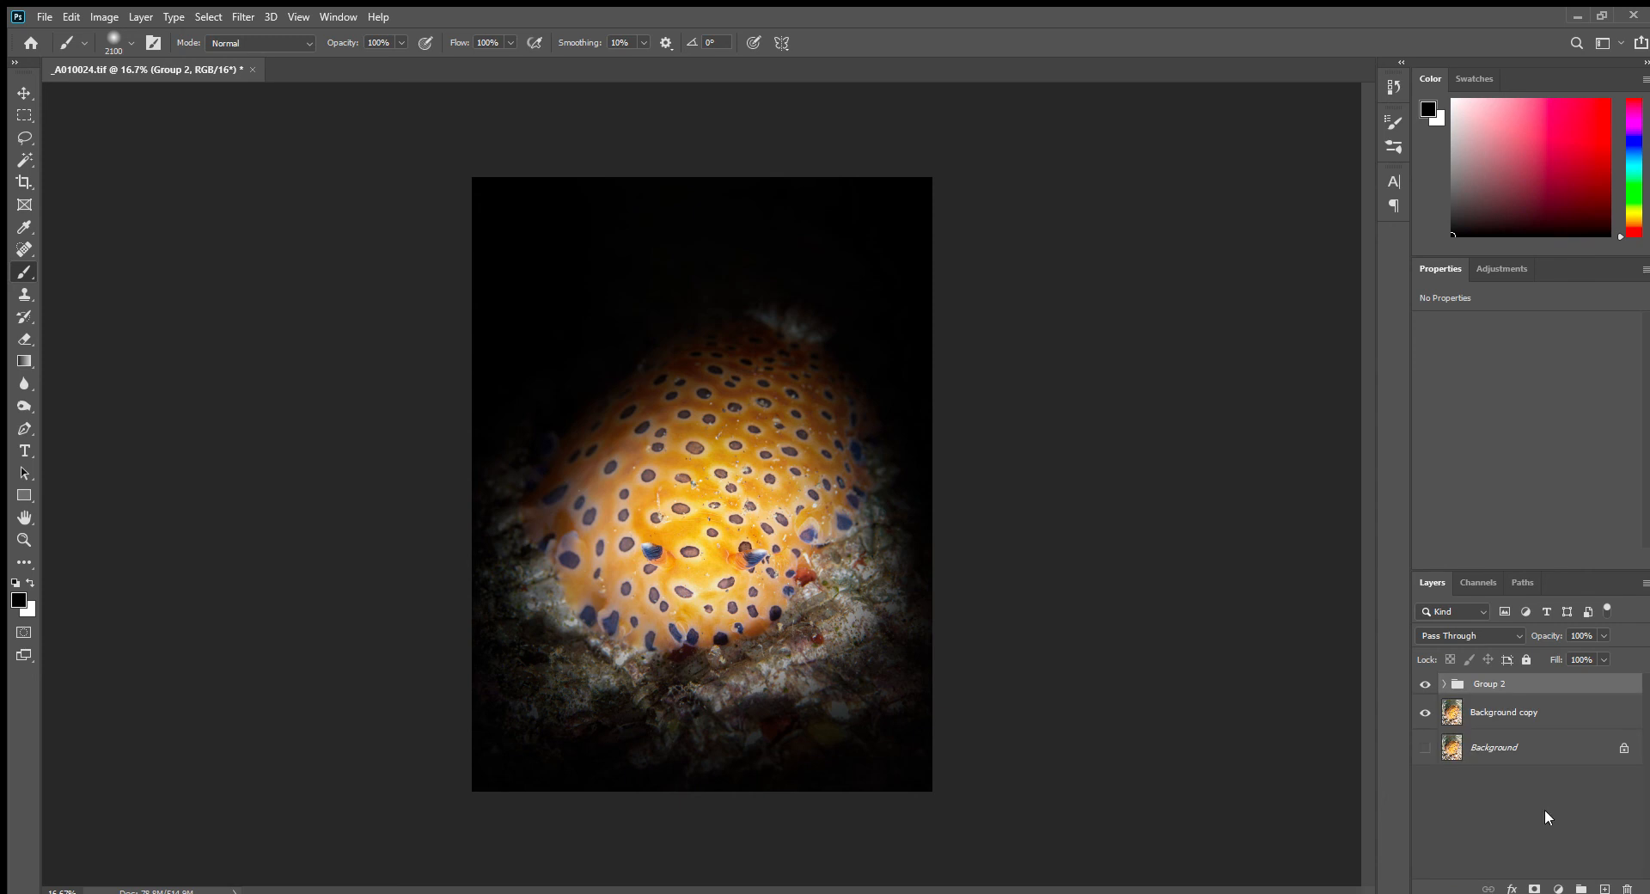
{"action": "left_click", "coordinate": [1426, 684]}
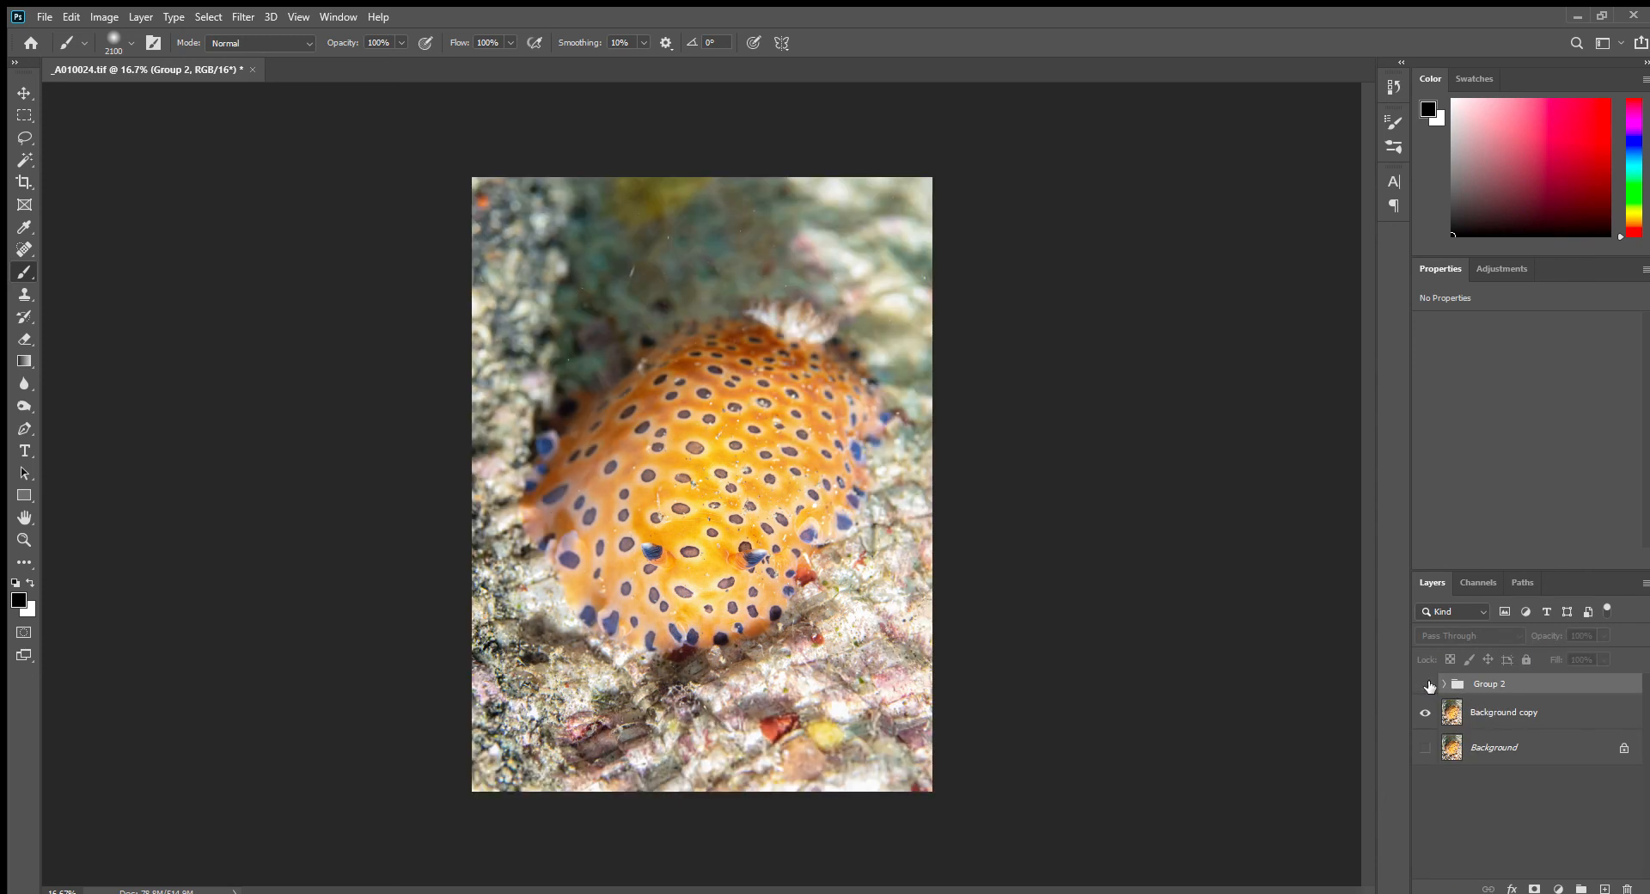
{"action": "left_click", "coordinate": [1425, 684]}
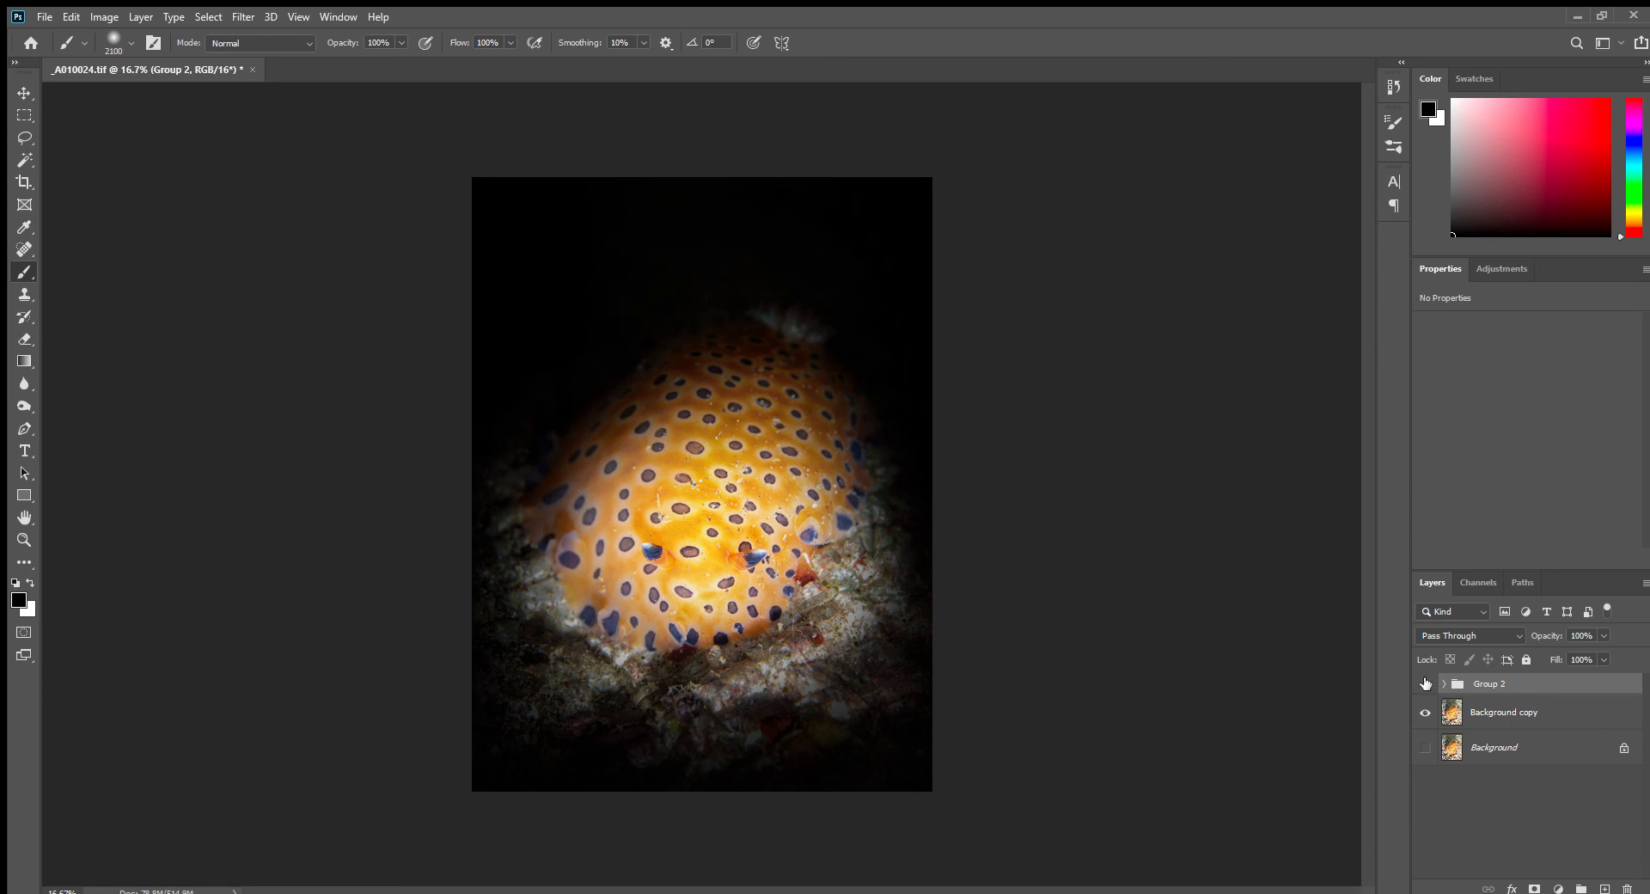
{"action": "left_click", "coordinate": [1426, 684]}
{"action": "left_click", "coordinate": [1426, 684]}
Show the available adjustment types for adding an adjustment layer above Group 2.
{"action": "left_click", "coordinate": [1512, 269]}
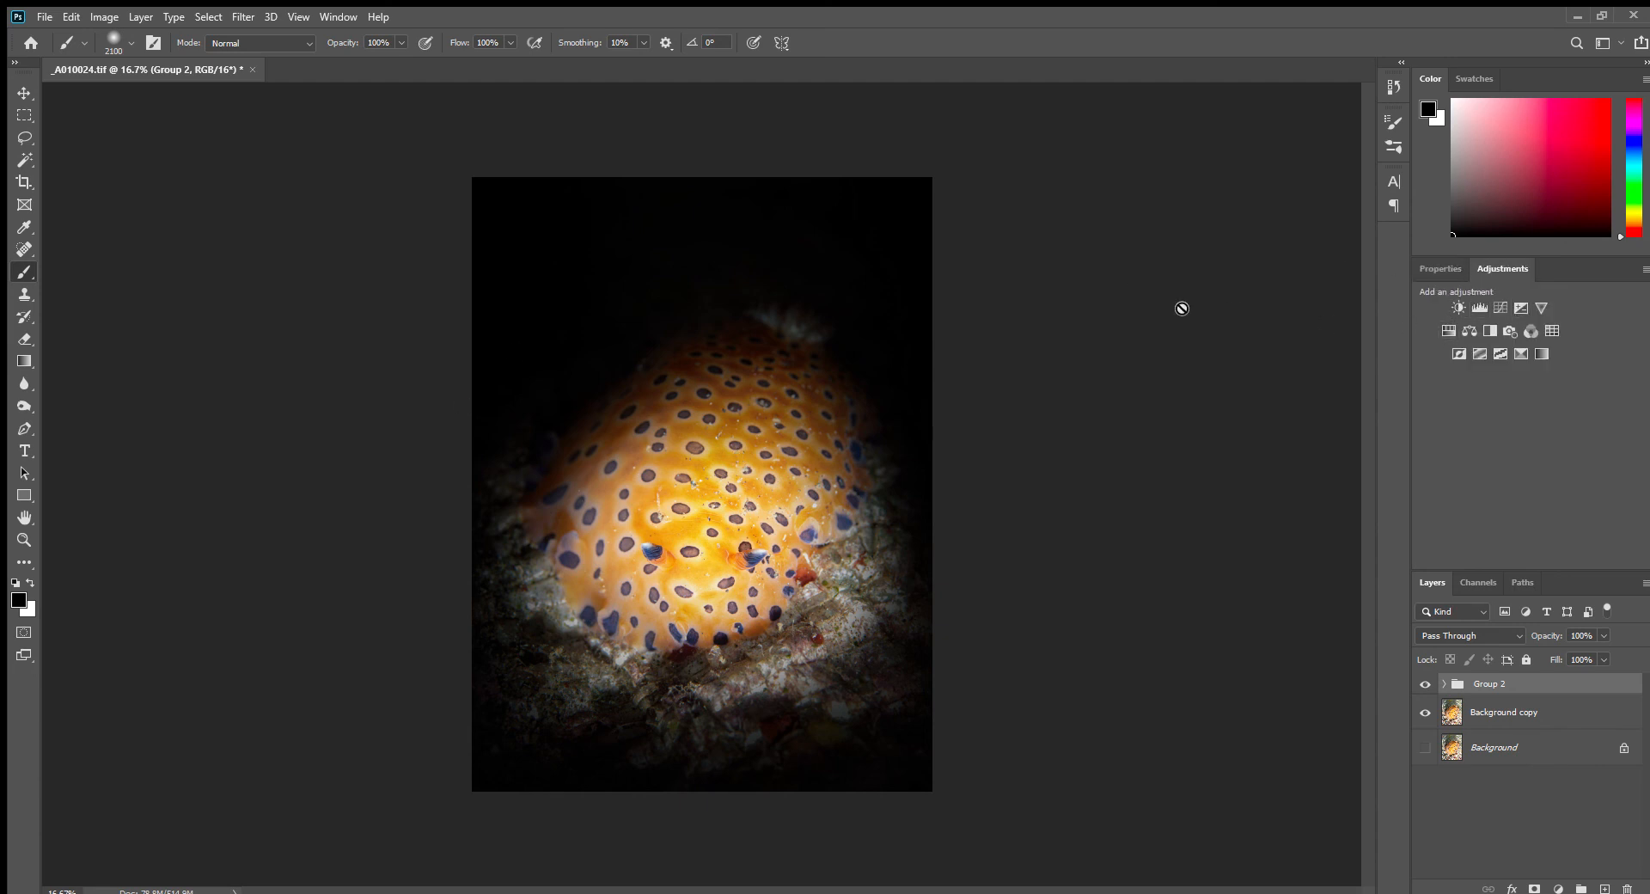